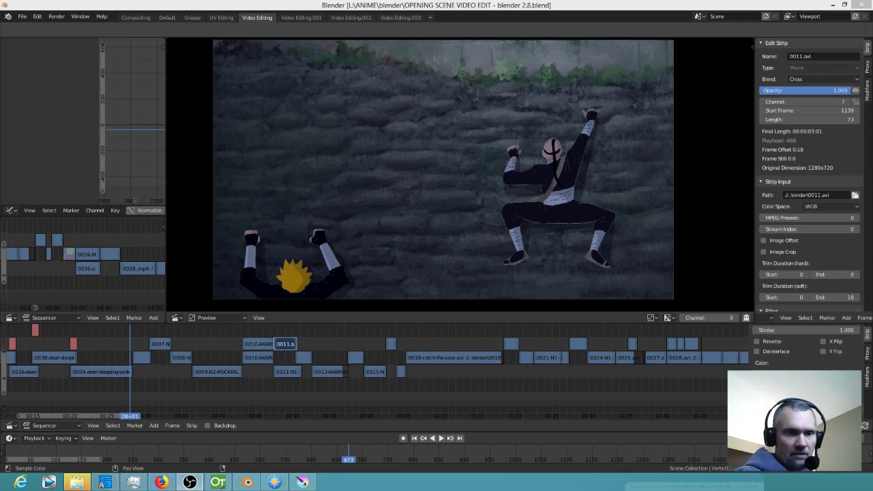
Step: Mute the 0011.avi sketch strip and scrub the sequencer to the finished ninja close-up on the 0011-N1-GRUNTS strip
{"action": "left_click", "coordinate": [856, 91]}
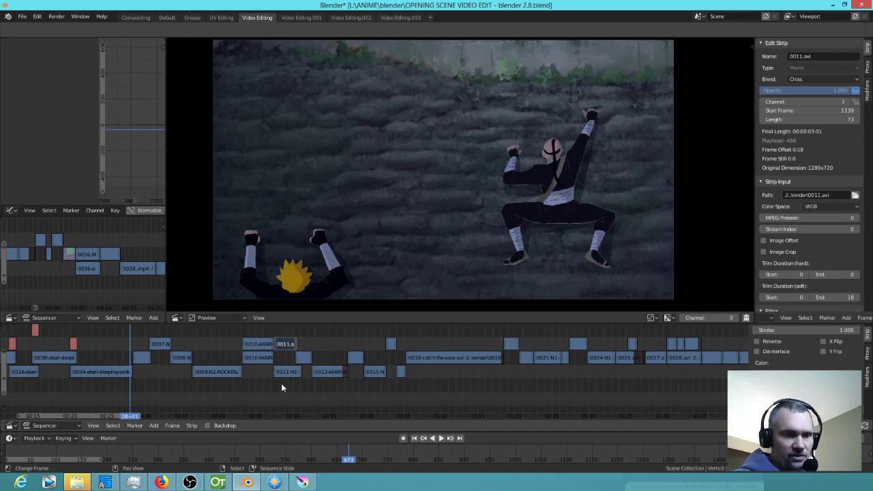
{"action": "scroll", "coordinate": [281, 387], "scroll_direction": "left", "scroll_amount": 6}
{"action": "left_click_drag", "start_coordinate": [218, 399], "coordinate": [452, 403]}
{"action": "scroll", "coordinate": [477, 396], "scroll_direction": "up", "scroll_amount": 3}
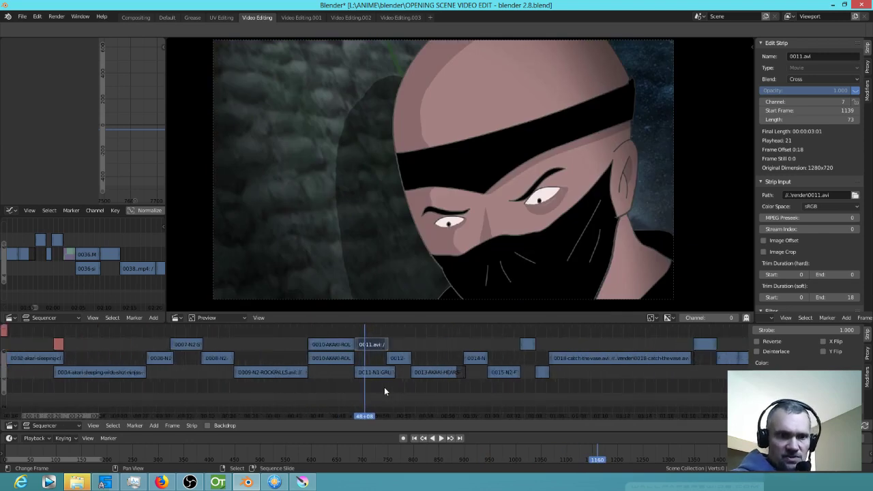
{"action": "scroll", "coordinate": [384, 388], "scroll_direction": "up", "scroll_amount": 2}
{"action": "scroll", "coordinate": [444, 379], "scroll_direction": "right", "scroll_amount": 2}
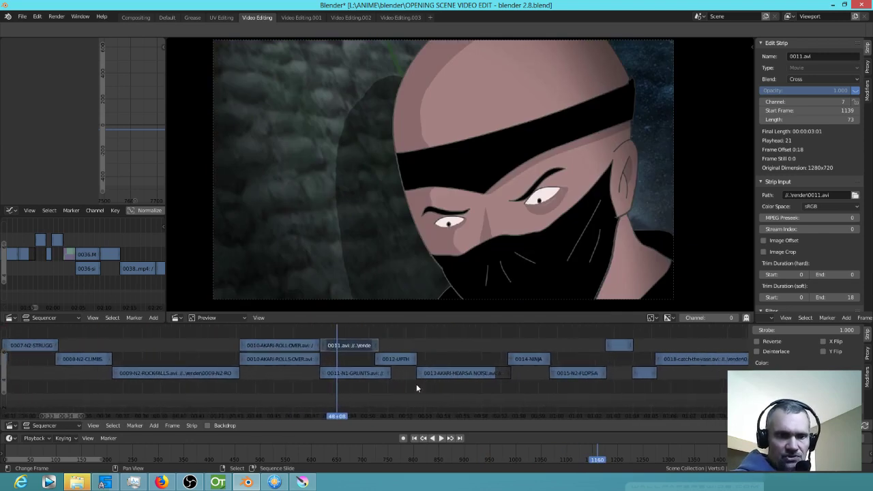
Step: Play back the finished ninja close-up several times, starting just before and at the beginning of the 0011-N1-GRUNTS strip
{"action": "left_click", "coordinate": [312, 381]}
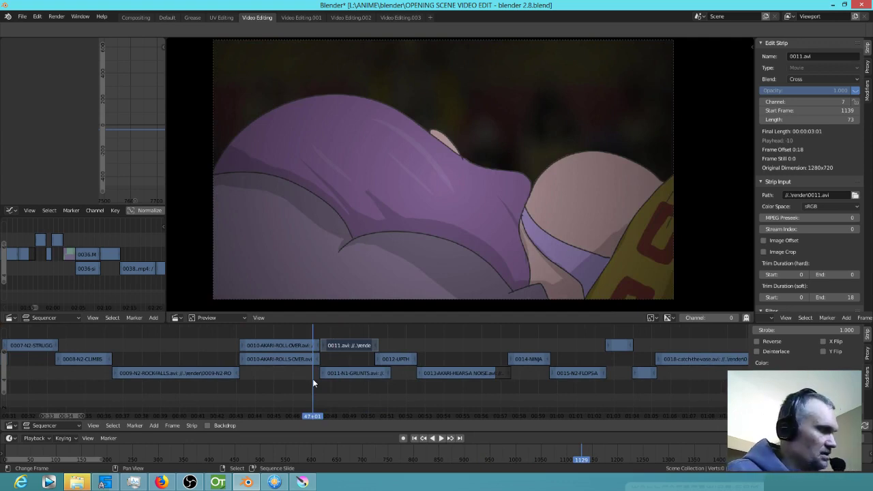
{"action": "key", "text": "space"}
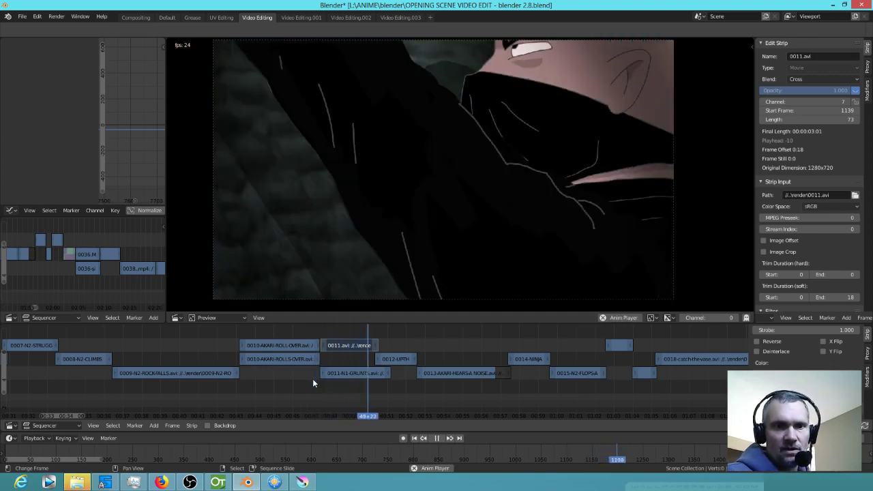
{"action": "key", "text": "space"}
{"action": "left_click_drag", "start_coordinate": [311, 383], "coordinate": [325, 381]}
{"action": "key", "text": "space"}
{"action": "key", "text": "space"}
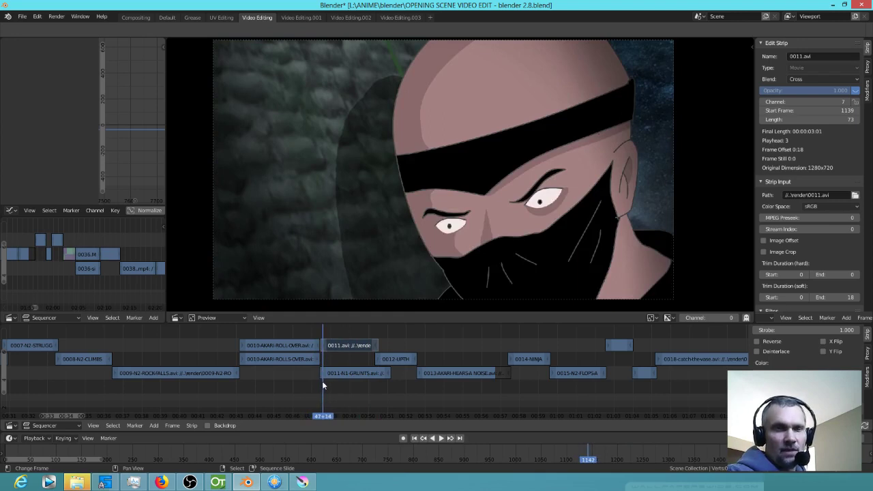
{"action": "key", "text": "space"}
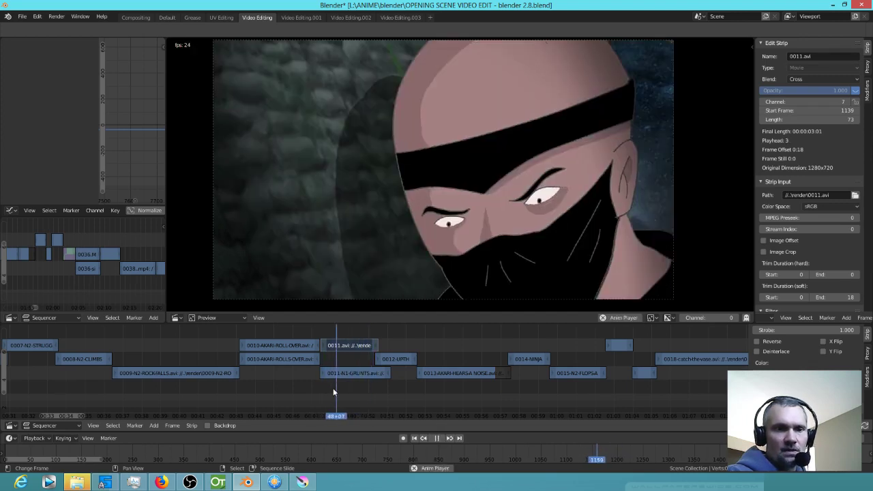
{"action": "key", "text": "space"}
{"action": "key", "text": "space"}
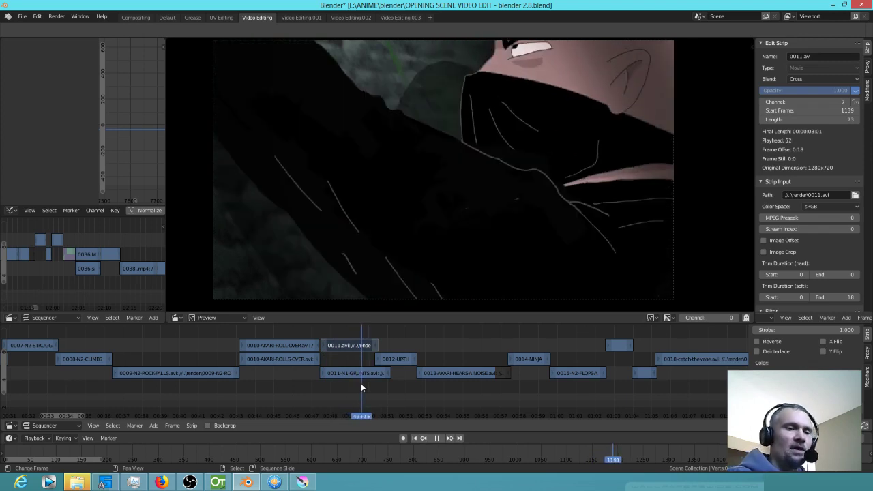
{"action": "key", "text": "space"}
Step: Switch to OpenToonz and scrub the 0011-N1-GRUNTS scene through its later frames, then back to frame 17
{"action": "left_click", "coordinate": [215, 482]}
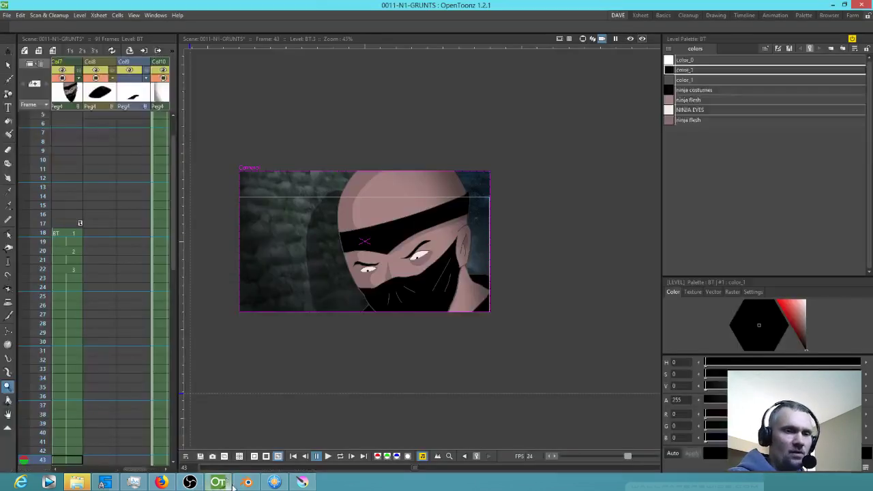
{"action": "scroll", "coordinate": [145, 180], "scroll_direction": "down", "scroll_amount": 5}
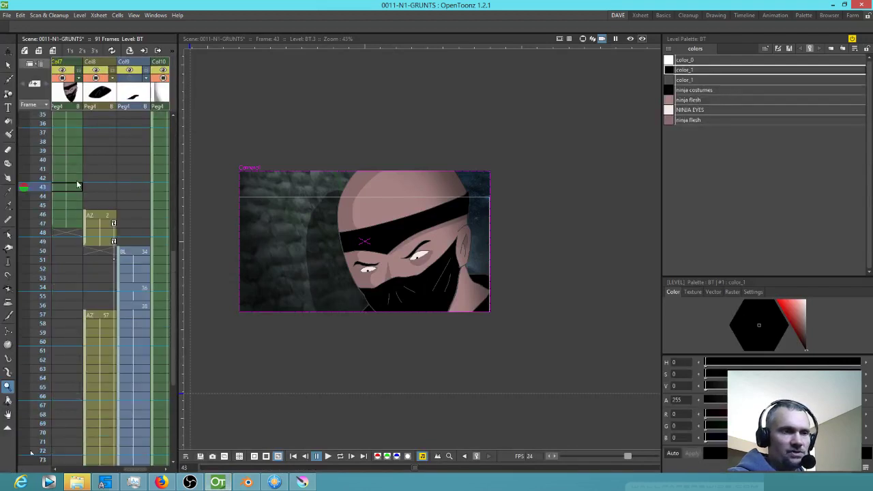
{"action": "left_click", "coordinate": [43, 160]}
{"action": "left_click", "coordinate": [45, 132]}
{"action": "scroll", "coordinate": [82, 173], "scroll_direction": "right", "scroll_amount": 1}
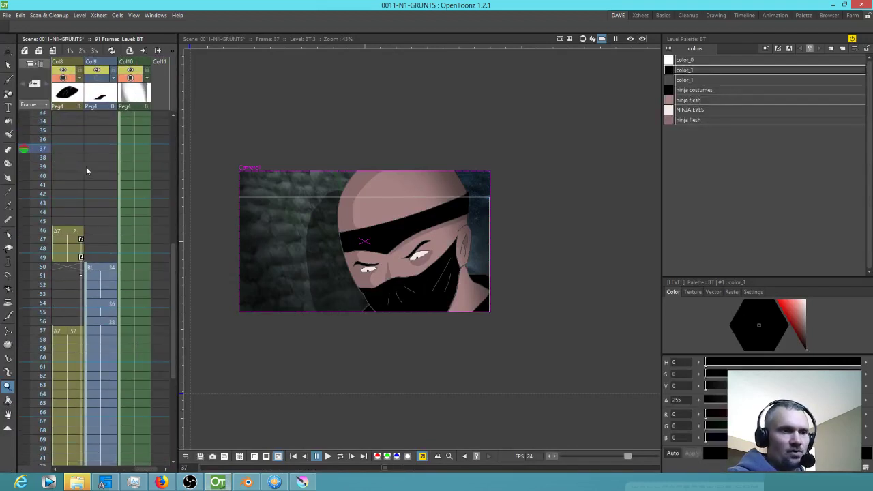
{"action": "left_click_drag", "start_coordinate": [45, 142], "coordinate": [30, 298]}
{"action": "scroll", "coordinate": [56, 261], "scroll_direction": "down", "scroll_amount": 3}
{"action": "left_click_drag", "start_coordinate": [41, 266], "coordinate": [43, 106]}
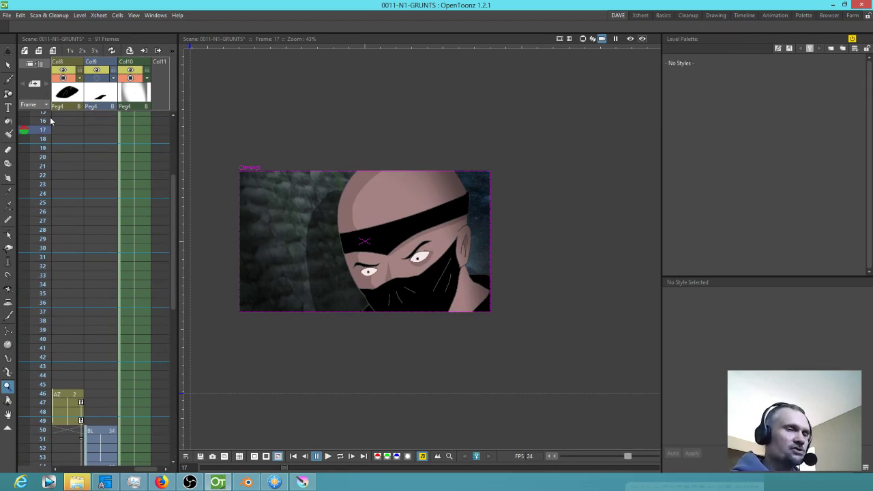
Step: Enlarge the camera view around the ninja's face and scrub the head turn from frame 17 to frame 48
{"action": "scroll", "coordinate": [68, 144], "scroll_direction": "up", "scroll_amount": 5}
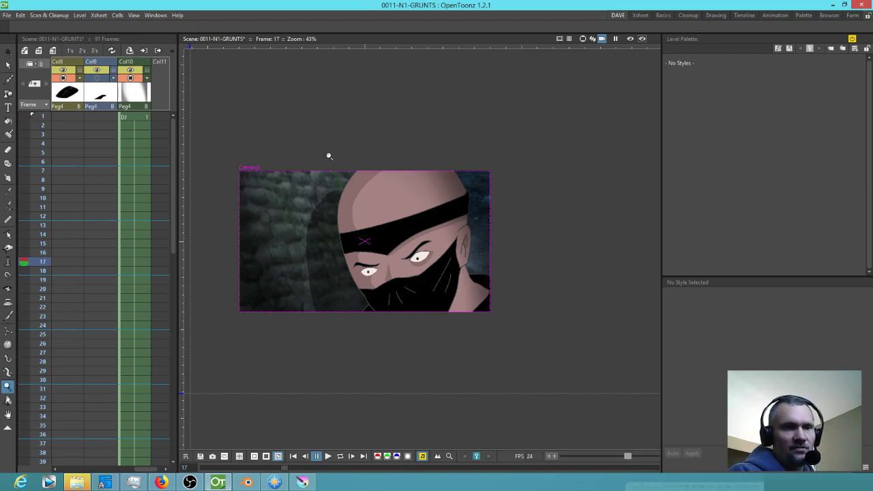
{"action": "scroll", "coordinate": [321, 143], "scroll_direction": "up", "scroll_amount": 1}
{"action": "left_click_drag", "start_coordinate": [383, 171], "coordinate": [427, 143]}
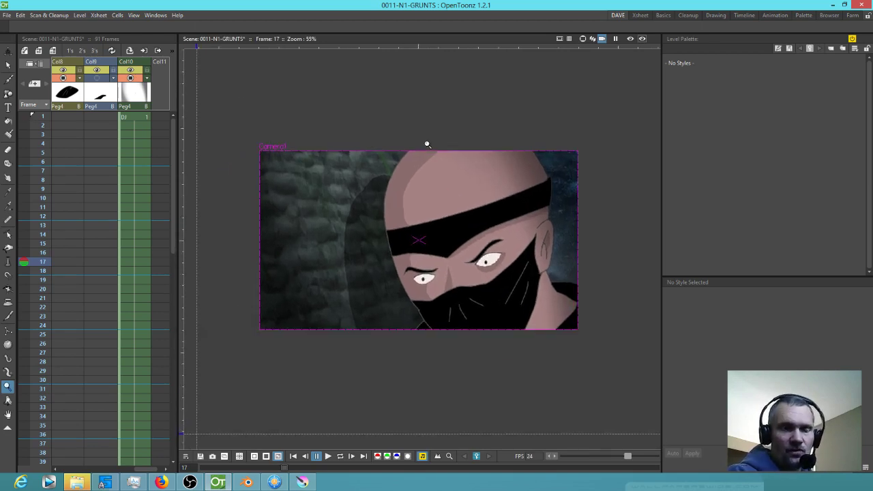
{"action": "scroll", "coordinate": [427, 143], "scroll_direction": "up", "scroll_amount": 1}
{"action": "left_click_drag", "start_coordinate": [497, 175], "coordinate": [508, 92]}
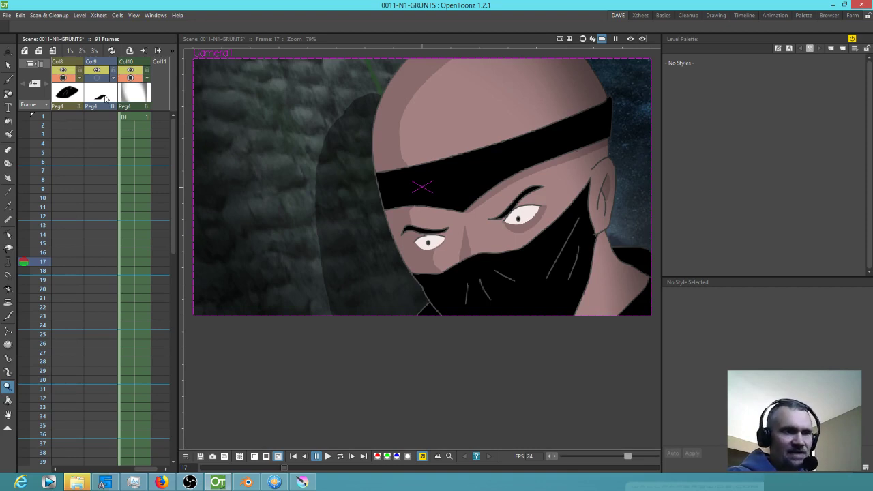
{"action": "scroll", "coordinate": [85, 102], "scroll_direction": "left", "scroll_amount": 2}
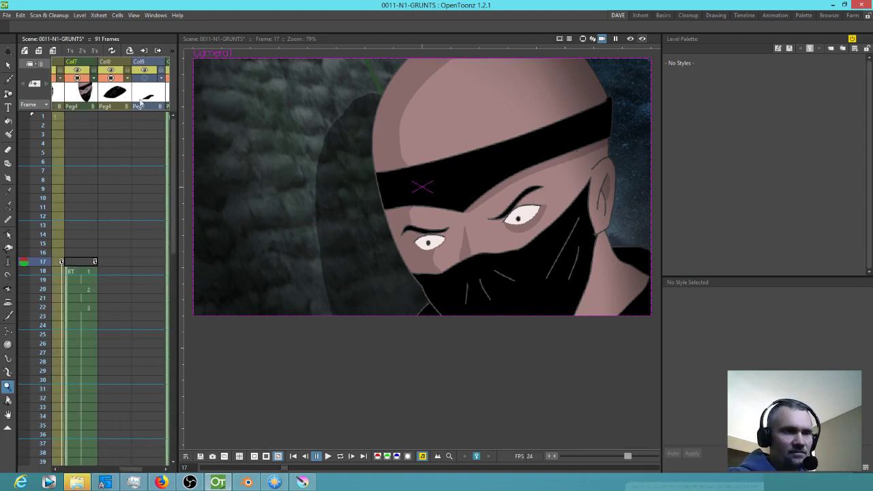
{"action": "scroll", "coordinate": [117, 140], "scroll_direction": "left", "scroll_amount": 1}
{"action": "mouse_move", "coordinate": [45, 215]}
{"action": "left_mouse_down"}
{"action": "mouse_move", "coordinate": [42, 443]}
{"action": "mouse_move", "coordinate": [47, 298]}
{"action": "left_mouse_up"}
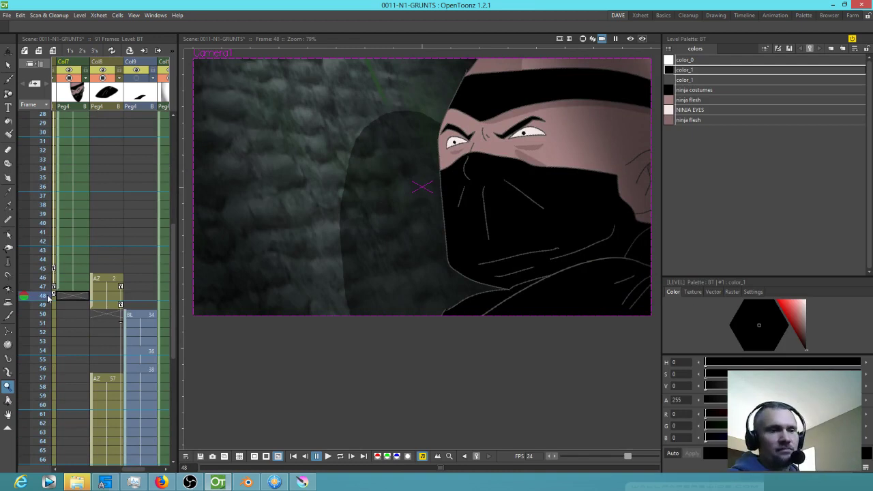
{"action": "mouse_move", "coordinate": [43, 240]}
{"action": "left_mouse_down"}
{"action": "mouse_move", "coordinate": [31, 316]}
{"action": "mouse_move", "coordinate": [34, 294]}
{"action": "left_mouse_up"}
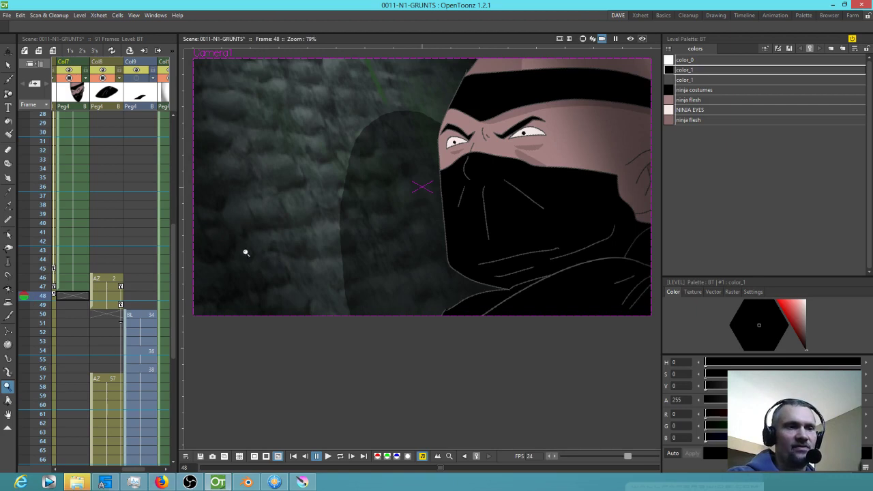
Step: Go to frame 44 and widen the xsheet area to view the scene's columns from Col3 to Col9
{"action": "scroll", "coordinate": [120, 174], "scroll_direction": "down", "scroll_amount": 2}
{"action": "scroll", "coordinate": [116, 164], "scroll_direction": "right", "scroll_amount": 1}
{"action": "left_click_drag", "start_coordinate": [41, 139], "coordinate": [23, 214]}
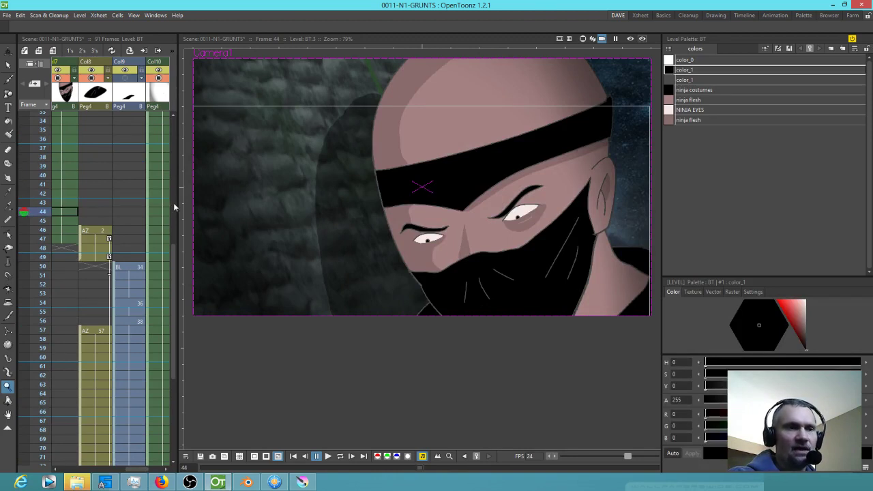
{"action": "left_click_drag", "start_coordinate": [176, 206], "coordinate": [322, 199]}
{"action": "left_click_drag", "start_coordinate": [237, 204], "coordinate": [234, 184]}
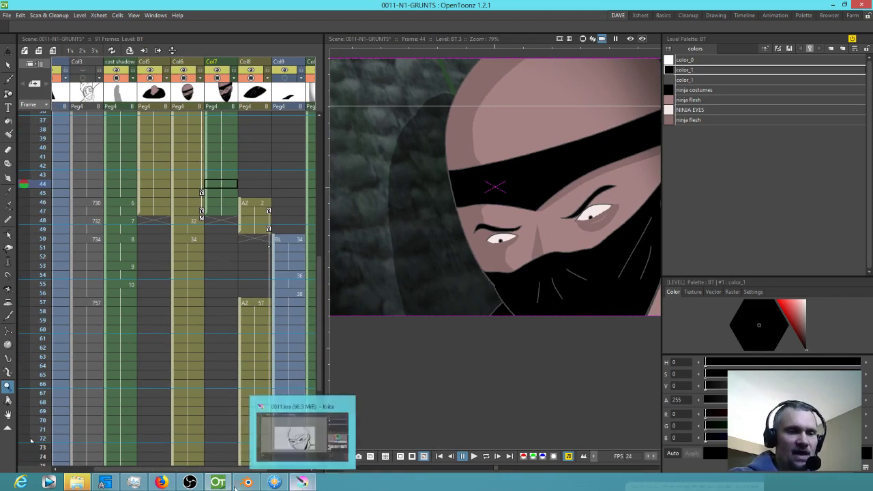
Step: Switch to Blender, unmute the 0011.avi strip and play the rough sketch version of the ninja close-up
{"action": "left_click", "coordinate": [302, 482]}
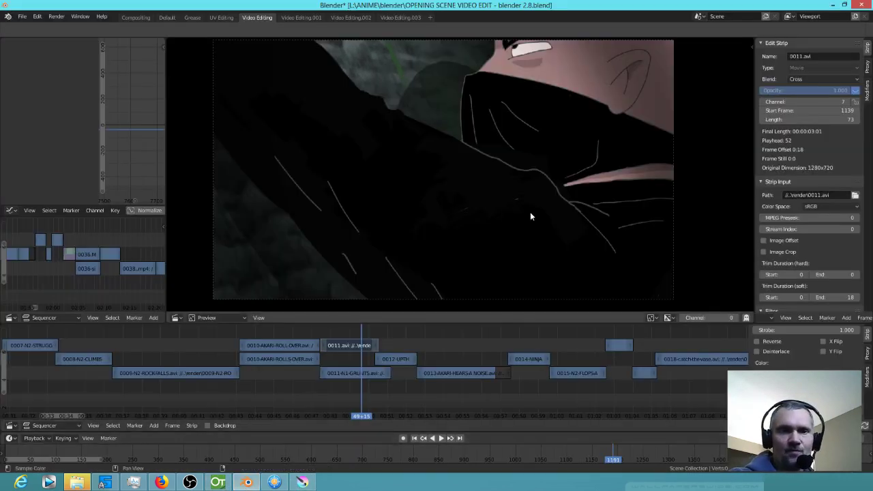
{"action": "left_click", "coordinate": [854, 91]}
{"action": "left_click", "coordinate": [305, 387]}
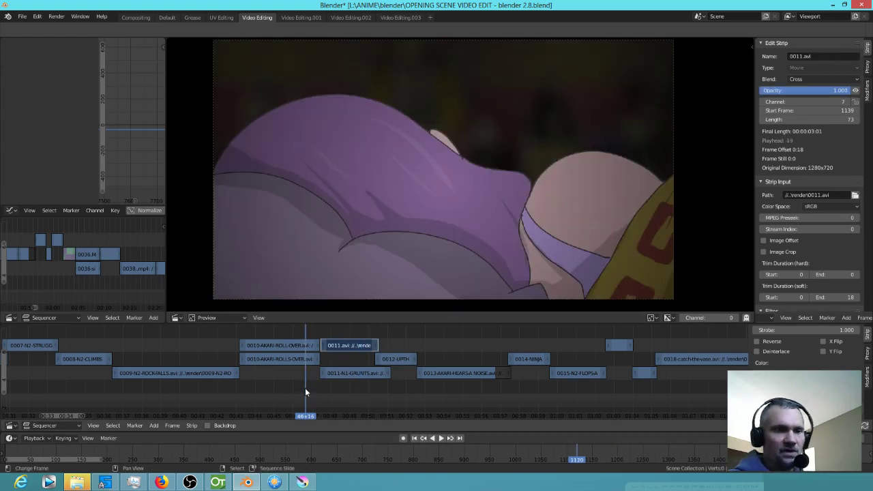
{"action": "key", "text": "space"}
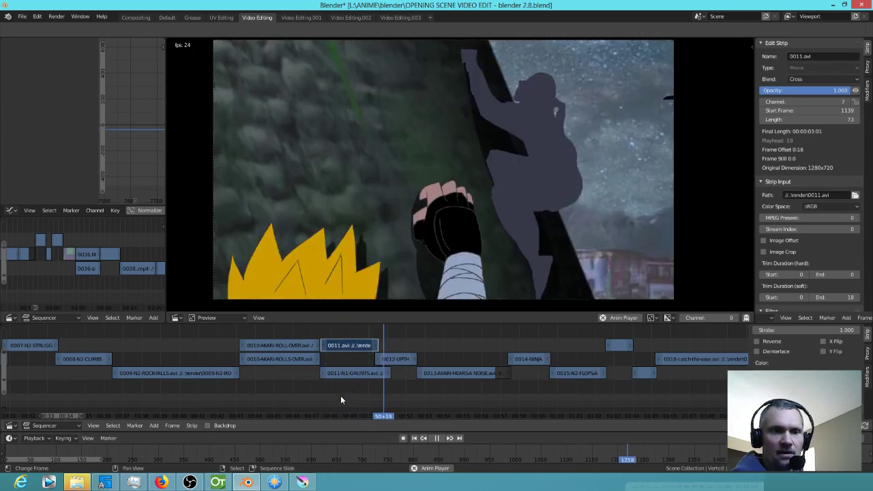
{"action": "left_click", "coordinate": [317, 390]}
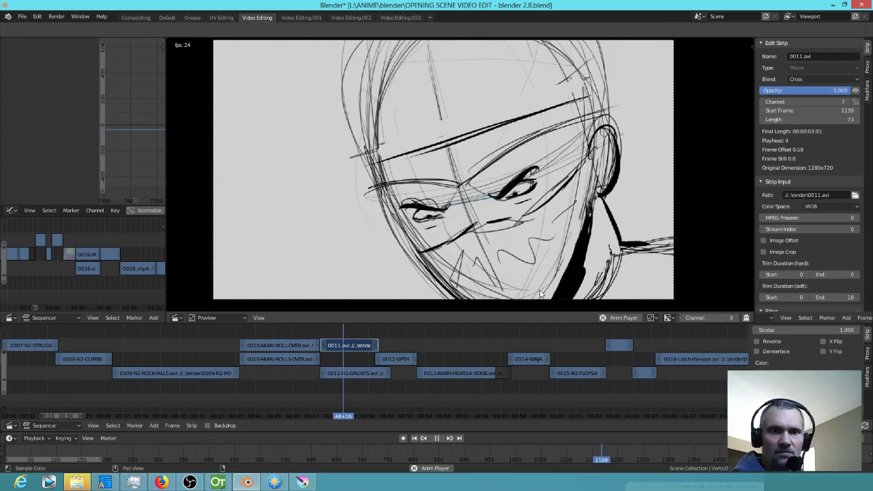
{"action": "key", "text": "space"}
{"action": "left_click", "coordinate": [331, 405]}
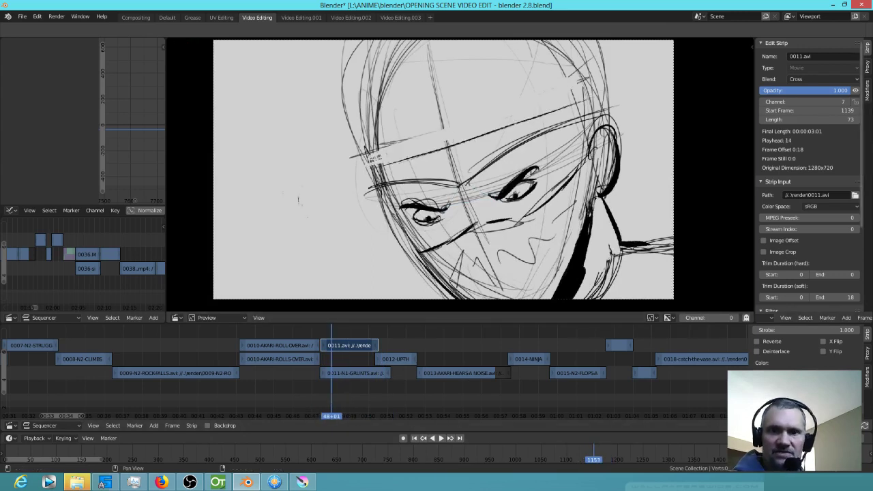
Step: Compare the sketch with the finished frame by toggling the 0011.avi strip's visibility, and replay the sketch from the shot's start
{"action": "left_click", "coordinate": [856, 91]}
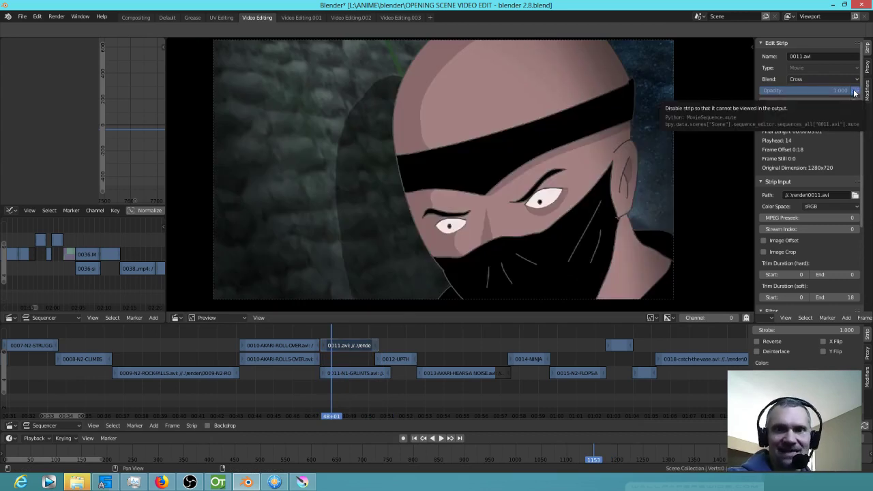
{"action": "left_click", "coordinate": [855, 91]}
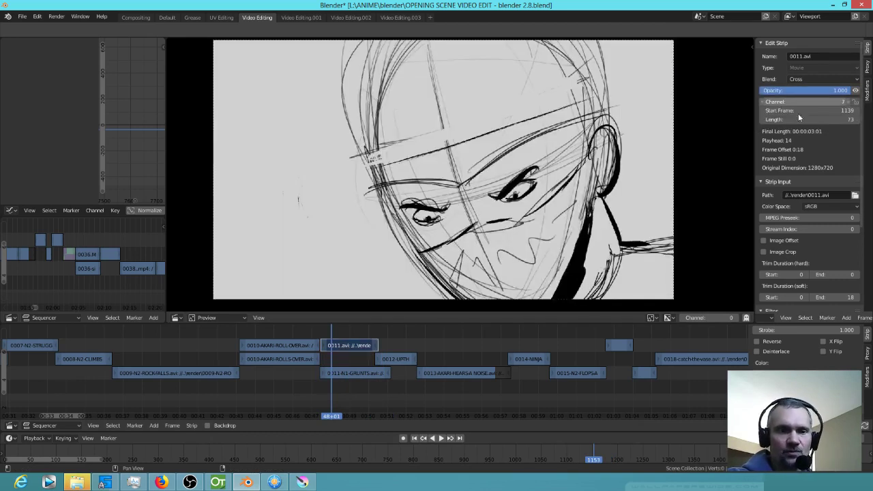
{"action": "key", "text": "space"}
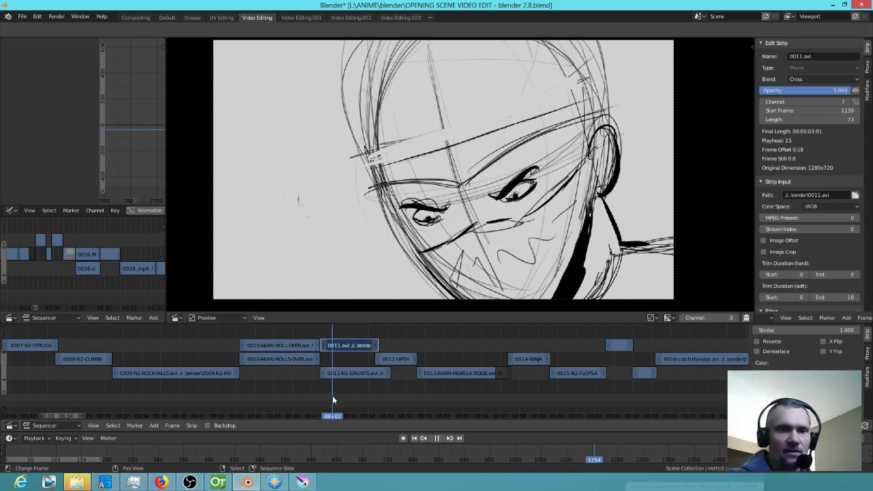
{"action": "key", "text": "space"}
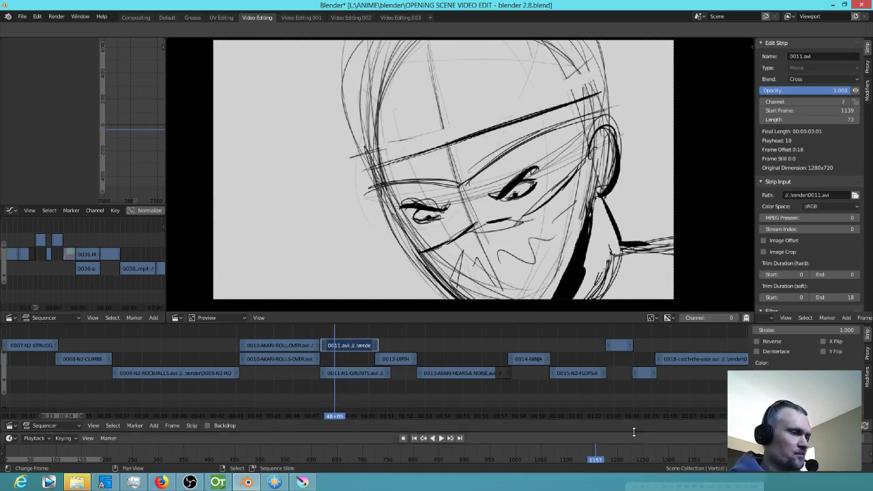
{"action": "key", "text": "space"}
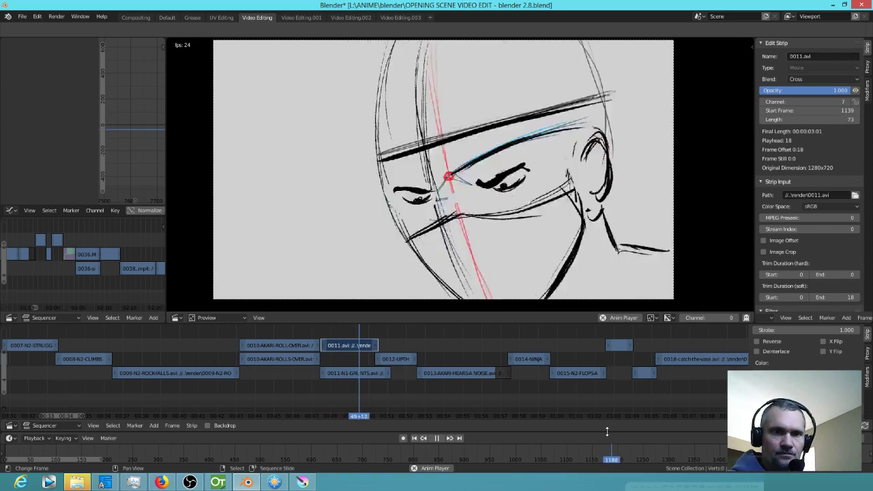
{"action": "left_click", "coordinate": [319, 398]}
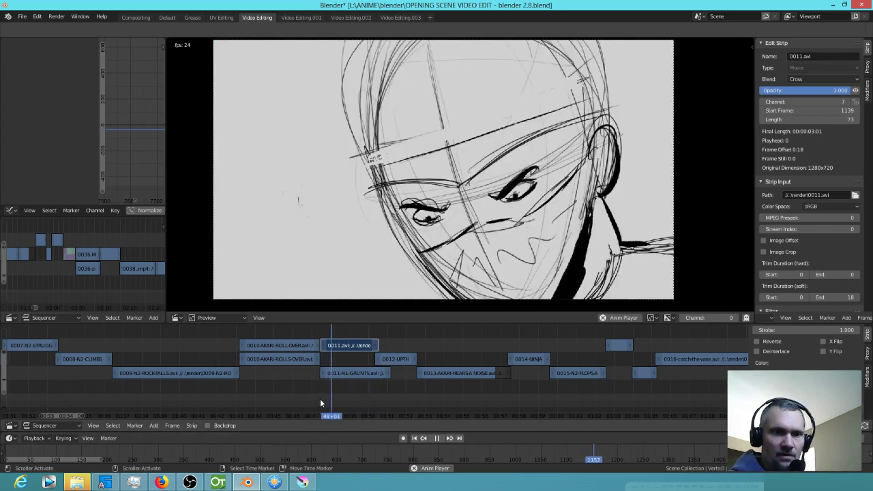
{"action": "key", "text": "space"}
{"action": "left_click", "coordinate": [325, 397]}
{"action": "key", "text": "space"}
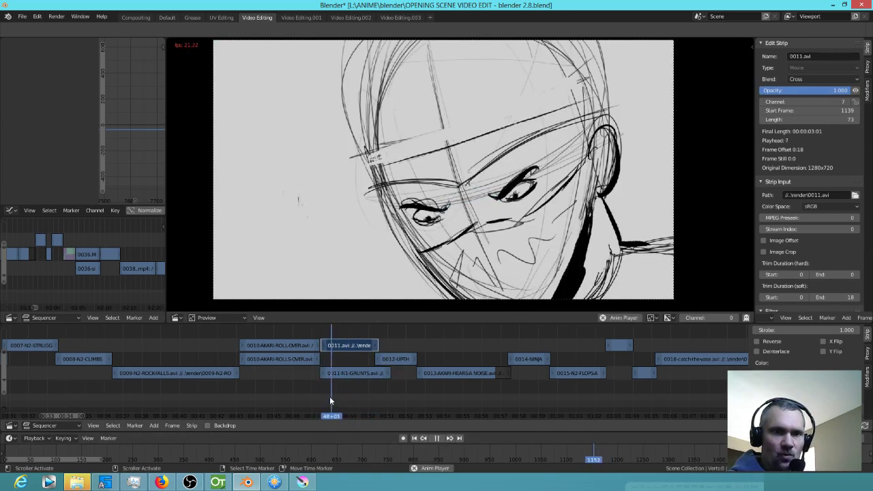
{"action": "key", "text": "space"}
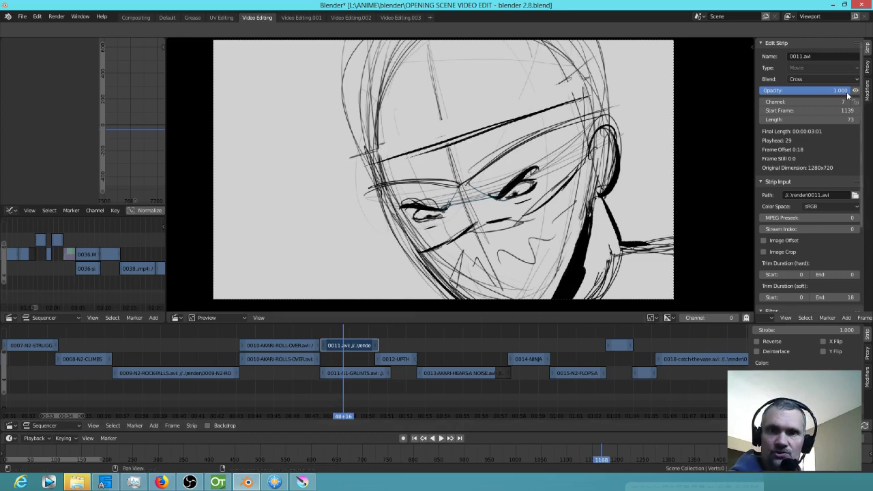
Step: Mute the 0011.avi strip again and replay the start of the finished ninja close-up
{"action": "left_click", "coordinate": [855, 90]}
{"action": "key", "text": "space"}
{"action": "key", "text": "space"}
{"action": "left_click", "coordinate": [332, 383]}
{"action": "key", "text": "space"}
{"action": "key", "text": "space"}
{"action": "left_click", "coordinate": [324, 387]}
{"action": "key", "text": "space"}
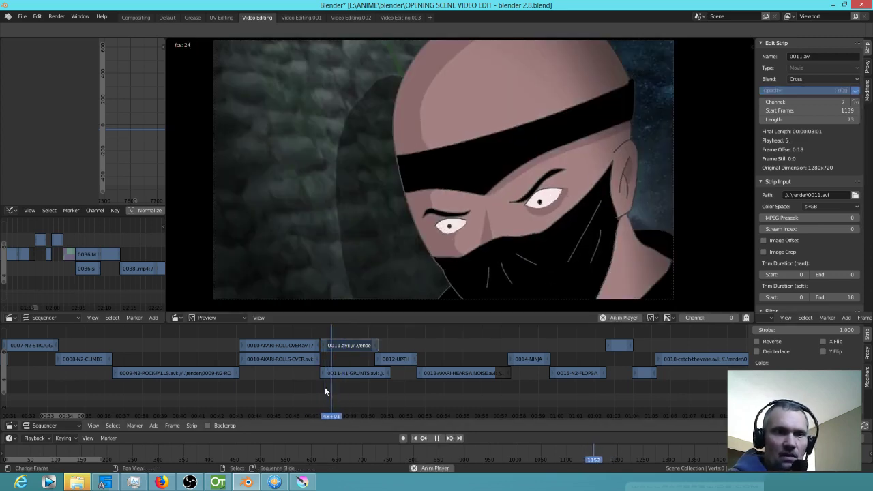
{"action": "key", "text": "space"}
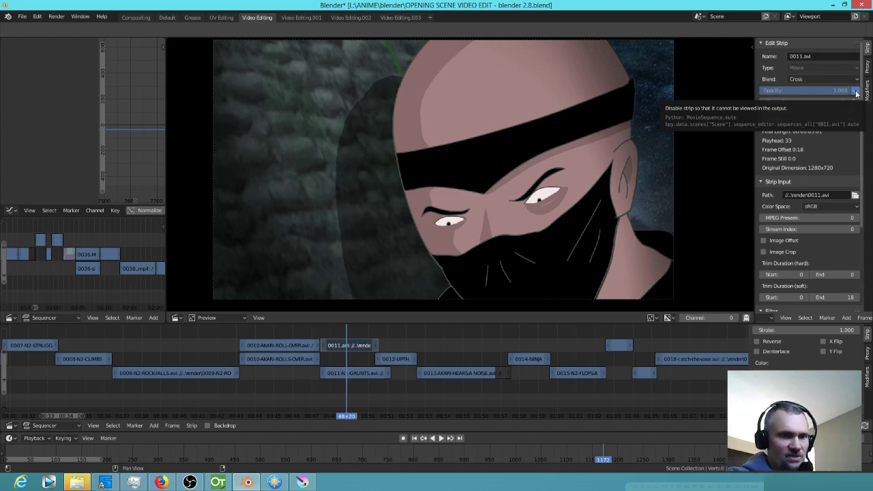
Step: Replay the finished ninja close-up from the shot's first frame, 1139
{"action": "left_click", "coordinate": [320, 381]}
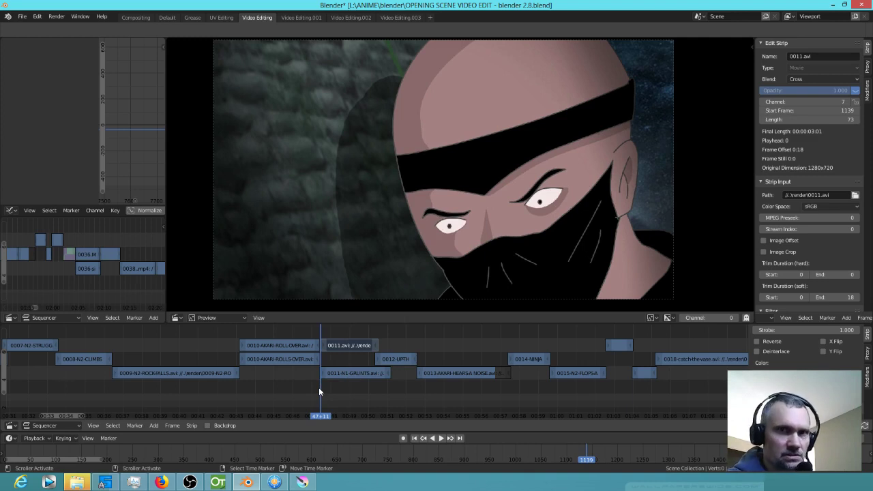
{"action": "key", "text": "space"}
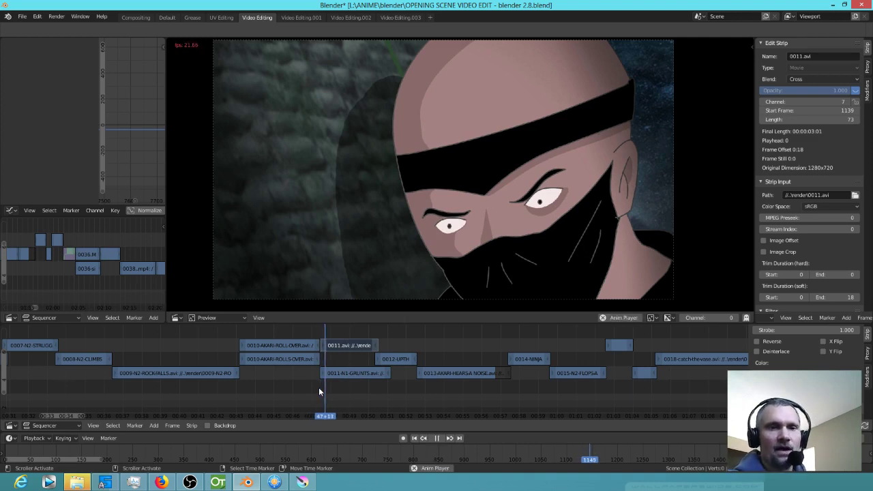
{"action": "key", "text": "space"}
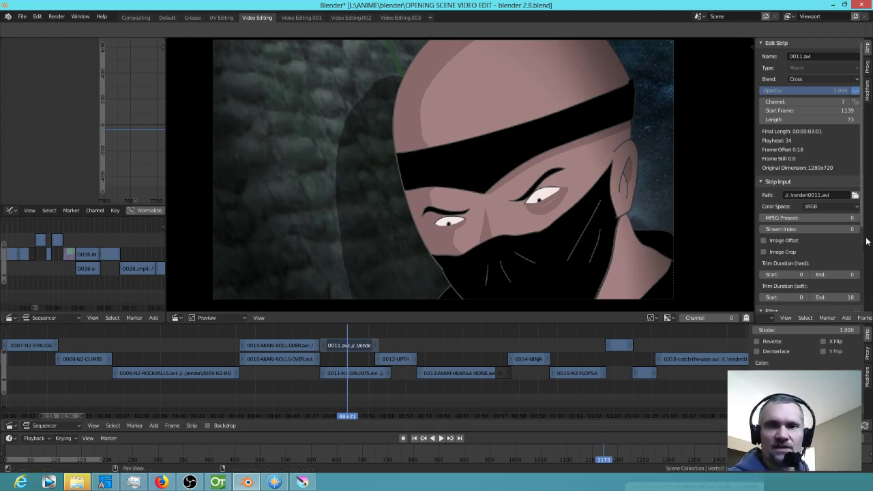
Step: Unmute the 0011.avi strip, replay the sketch version from just before the shot, and return to a frame within the close-up
{"action": "left_click", "coordinate": [857, 91]}
{"action": "left_click", "coordinate": [317, 391]}
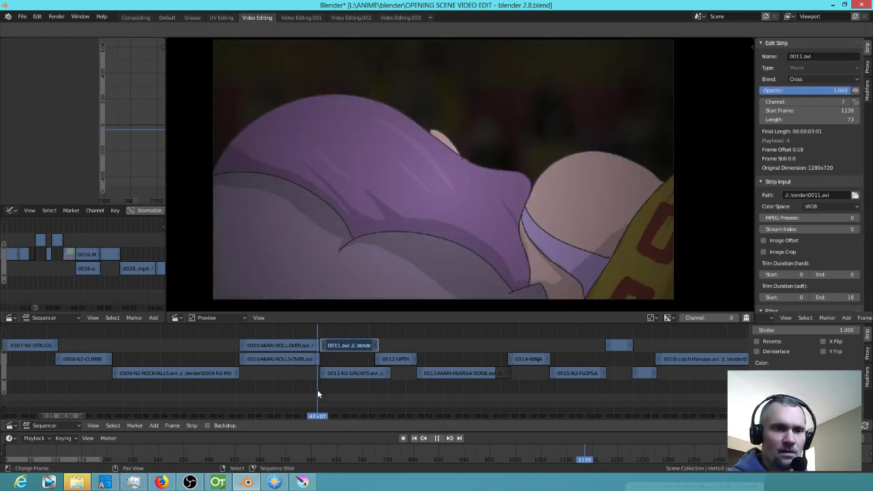
{"action": "key", "text": "space"}
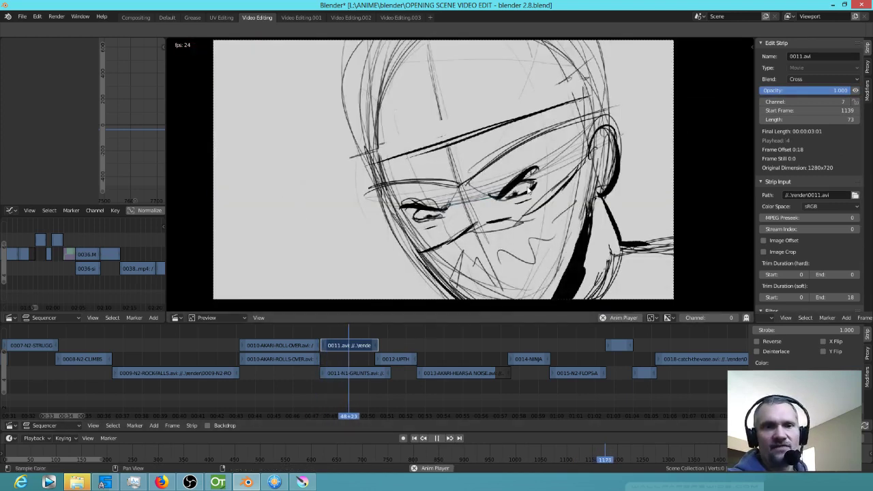
{"action": "key", "text": "space"}
{"action": "left_click", "coordinate": [345, 388]}
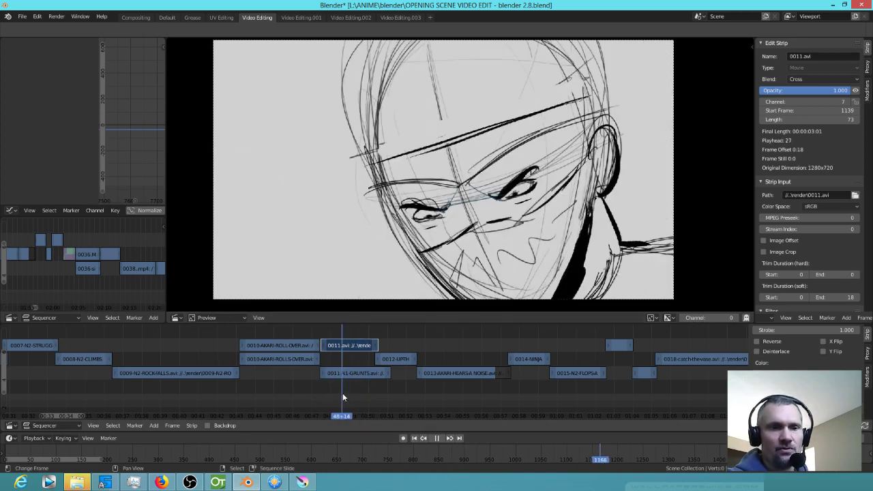
Step: Switch to Krita, select Layer 2 of 0011.kra and scrub its keyframes from frame 0 to frame 47
{"action": "left_click", "coordinate": [302, 482]}
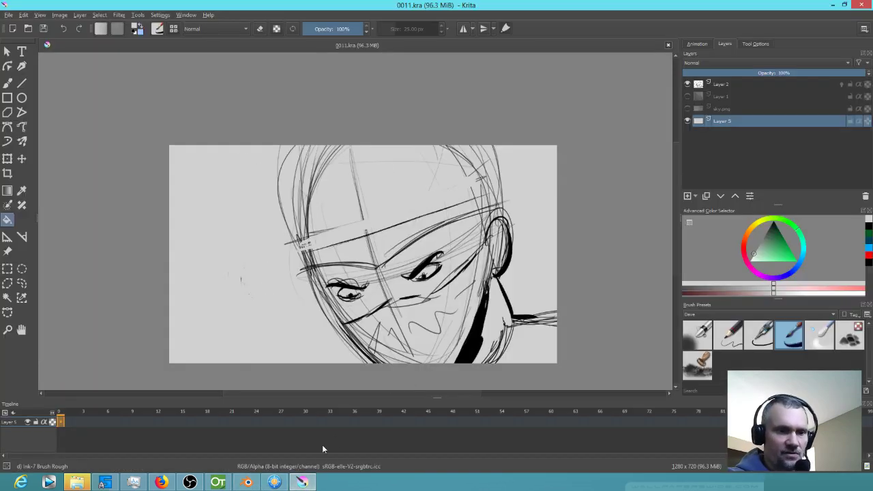
{"action": "left_click", "coordinate": [724, 86]}
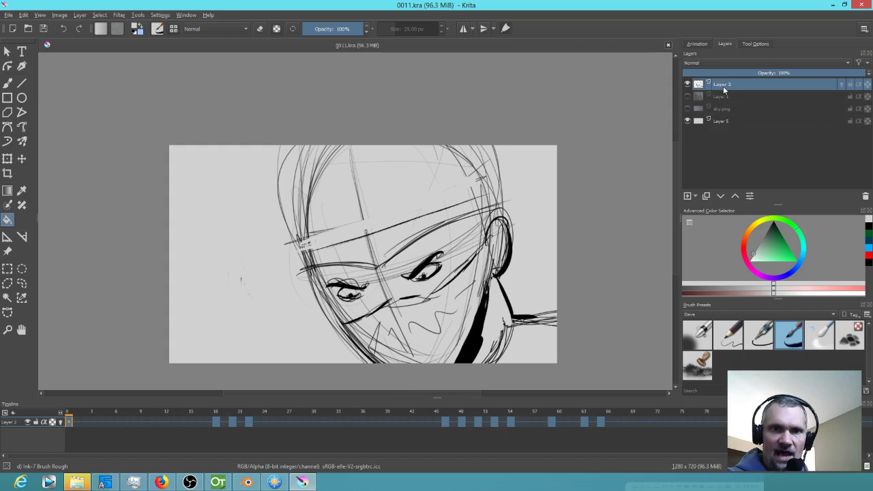
{"action": "mouse_move", "coordinate": [71, 419]}
{"action": "left_mouse_down"}
{"action": "mouse_move", "coordinate": [355, 428]}
{"action": "mouse_move", "coordinate": [326, 430]}
{"action": "mouse_move", "coordinate": [617, 415]}
{"action": "mouse_move", "coordinate": [452, 415]}
{"action": "left_mouse_up"}
Step: Switch back to Blender, scrub past the end of shot 0011, mute the 0011.avi strip and replay the finished version twice
{"action": "left_click", "coordinate": [247, 482]}
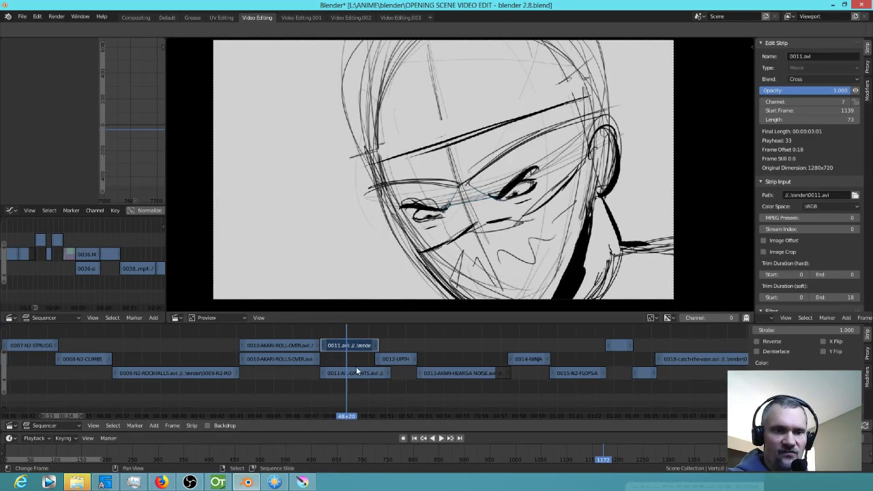
{"action": "left_click_drag", "start_coordinate": [348, 386], "coordinate": [386, 381]}
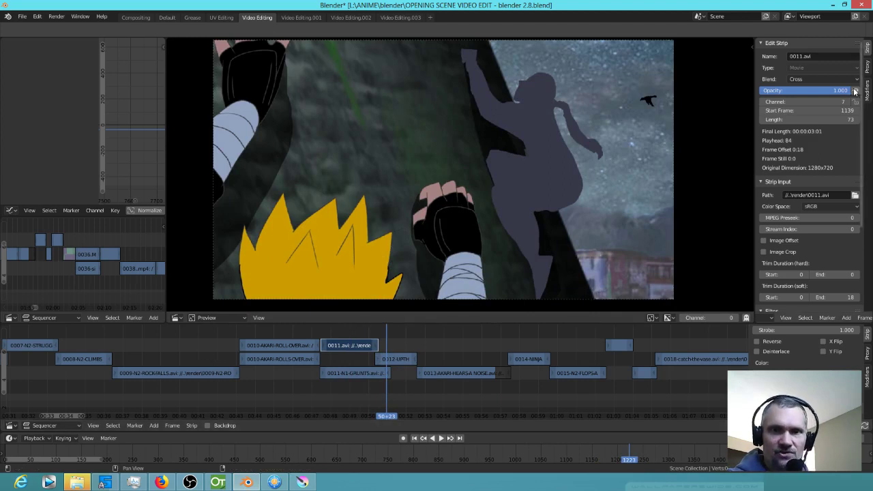
{"action": "left_click", "coordinate": [323, 391]}
{"action": "key", "text": "space"}
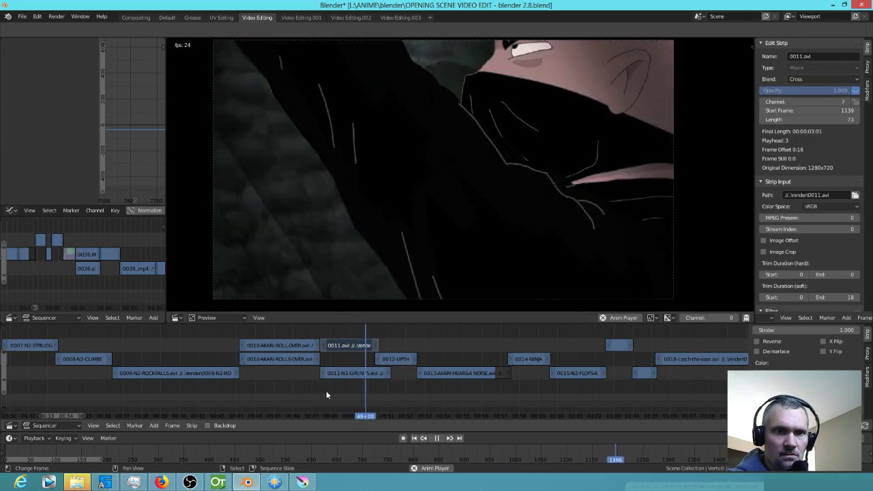
{"action": "key", "text": "space"}
{"action": "left_click", "coordinate": [339, 400]}
{"action": "key", "text": "space"}
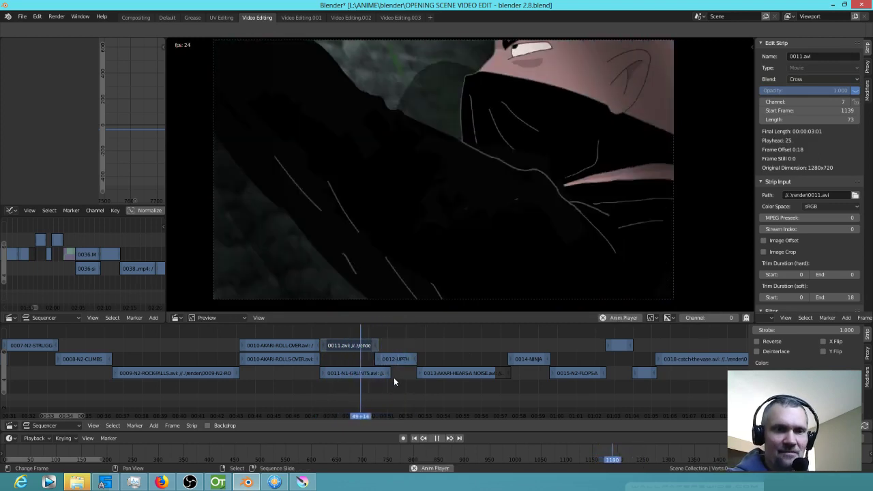
{"action": "key", "text": "space"}
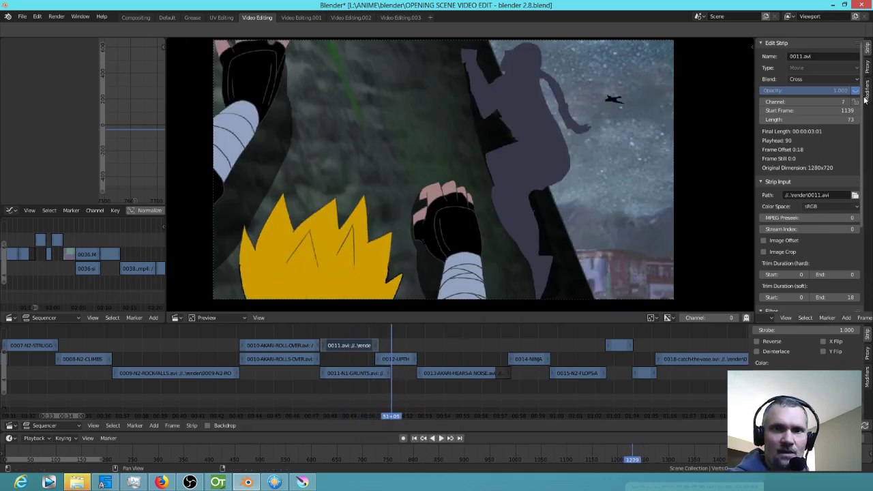
Step: Unmute the 0011.avi strip and replay the second half of the sketch version into the climbing shot
{"action": "left_click", "coordinate": [351, 357]}
{"action": "key", "text": "space"}
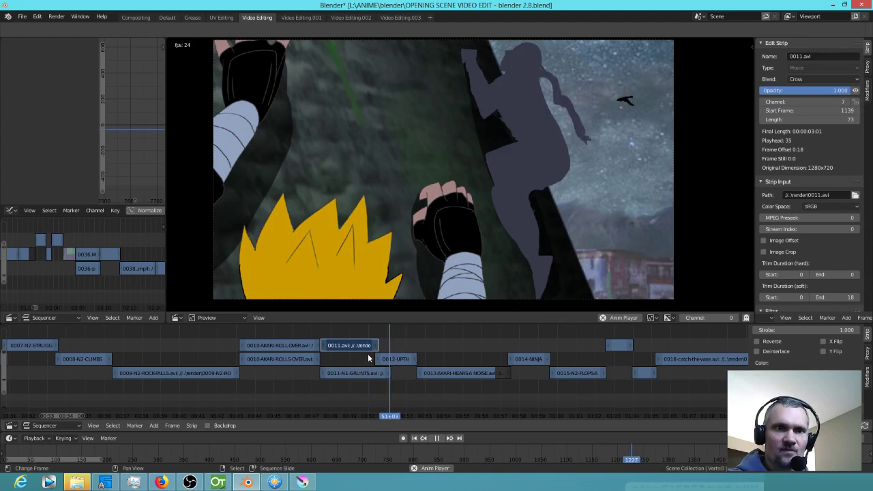
{"action": "key", "text": "space"}
Step: Switch to Krita, scrub Layer 2 to its last keyframe at frame 65, and replay the sketch animation from frame 46
{"action": "left_click", "coordinate": [302, 482]}
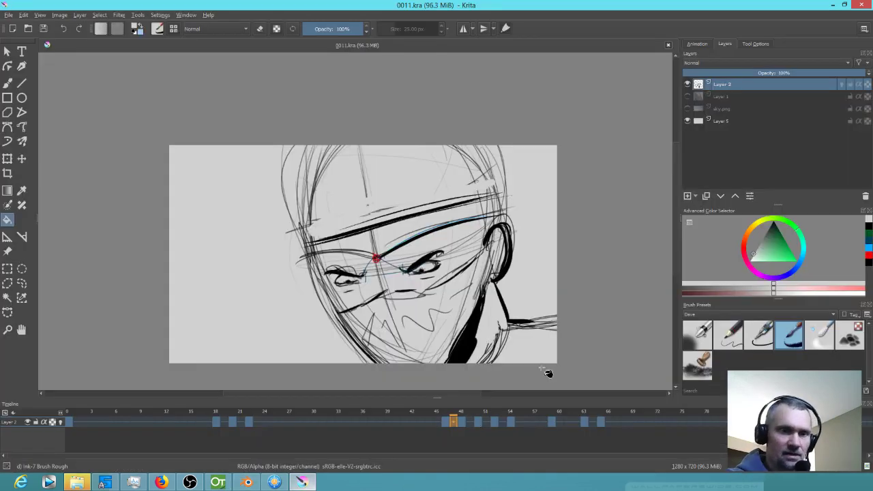
{"action": "left_click_drag", "start_coordinate": [457, 414], "coordinate": [589, 416]}
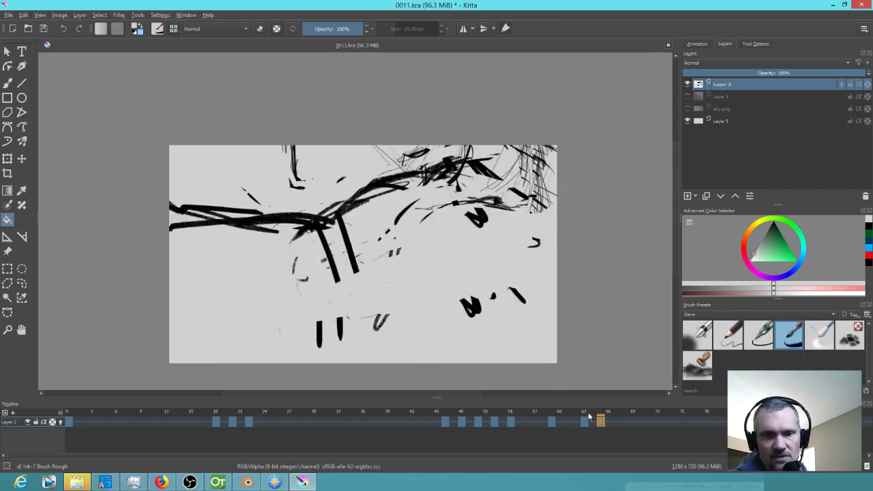
{"action": "left_click", "coordinate": [446, 418]}
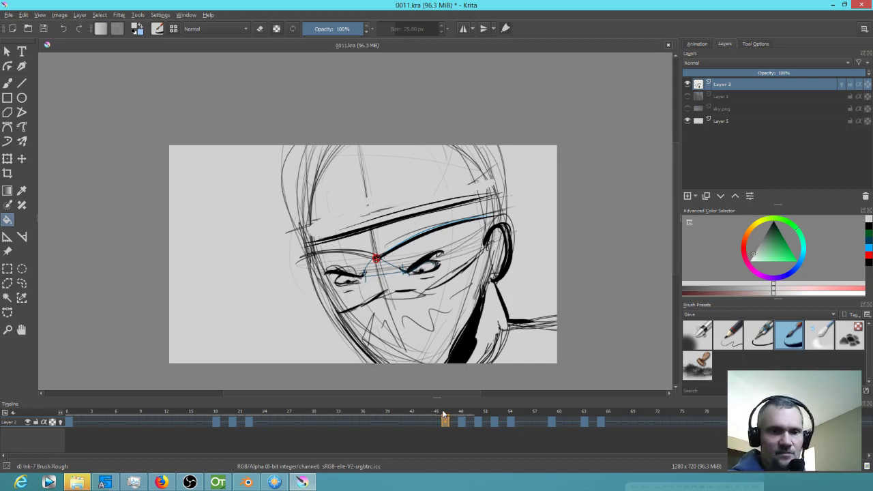
{"action": "key", "text": "space"}
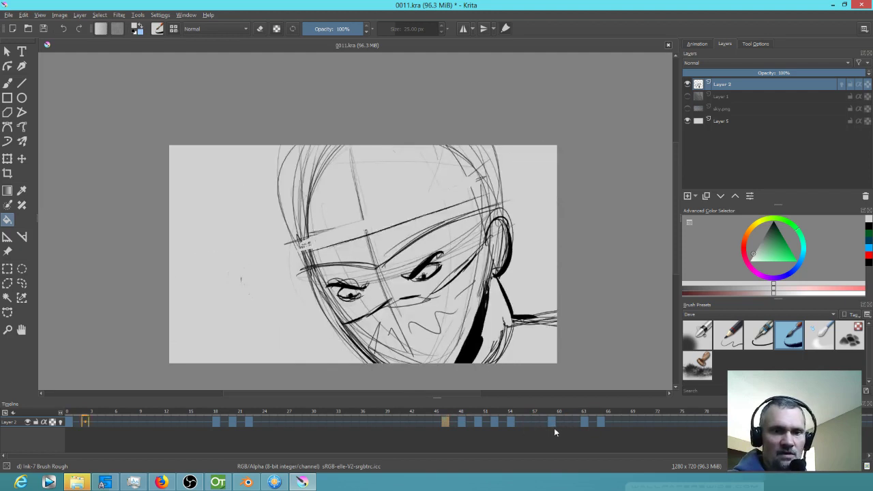
{"action": "key", "text": "space"}
Step: Move the last three Layer 2 keyframes four frames later so they start at frame 63, and replay the new timing
{"action": "mouse_move", "coordinate": [554, 418]}
{"action": "left_mouse_down"}
{"action": "mouse_move", "coordinate": [566, 430]}
{"action": "mouse_move", "coordinate": [596, 431]}
{"action": "mouse_move", "coordinate": [586, 431]}
{"action": "left_mouse_up"}
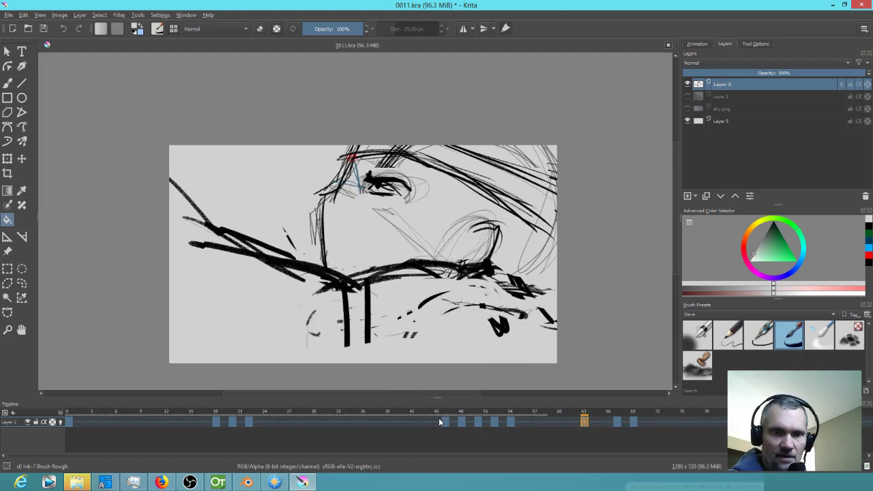
{"action": "left_click", "coordinate": [438, 421]}
{"action": "key", "text": "space"}
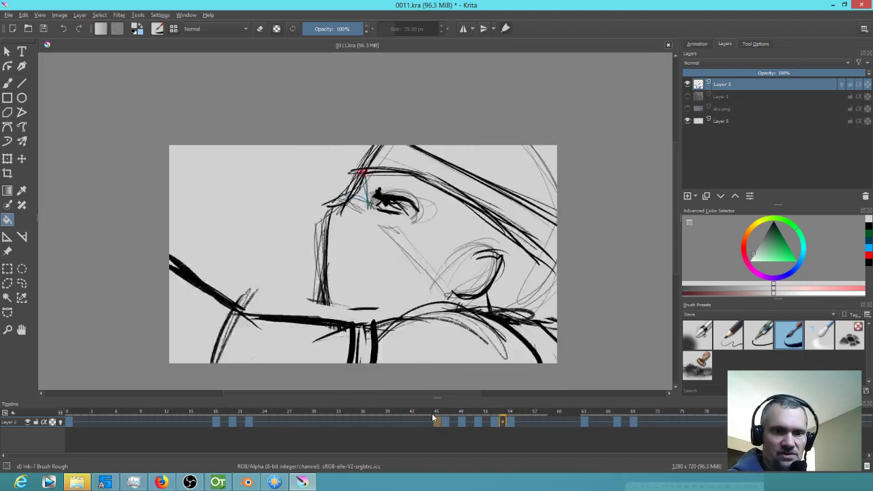
{"action": "key", "text": "space"}
Step: In Blender, shift the 0012 and 0013 strips later and extend the end of the 0011.avi strip to frame 1228
{"action": "key", "text": "alt+Tab"}
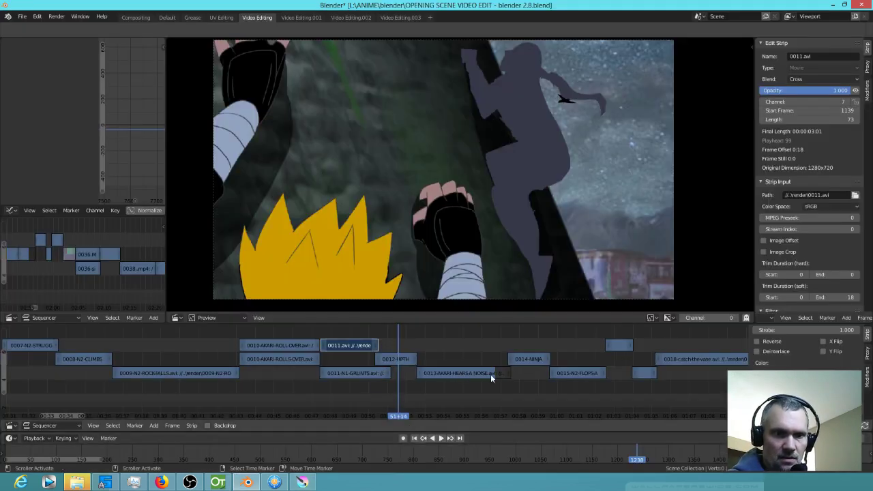
{"action": "left_click", "coordinate": [508, 374]}
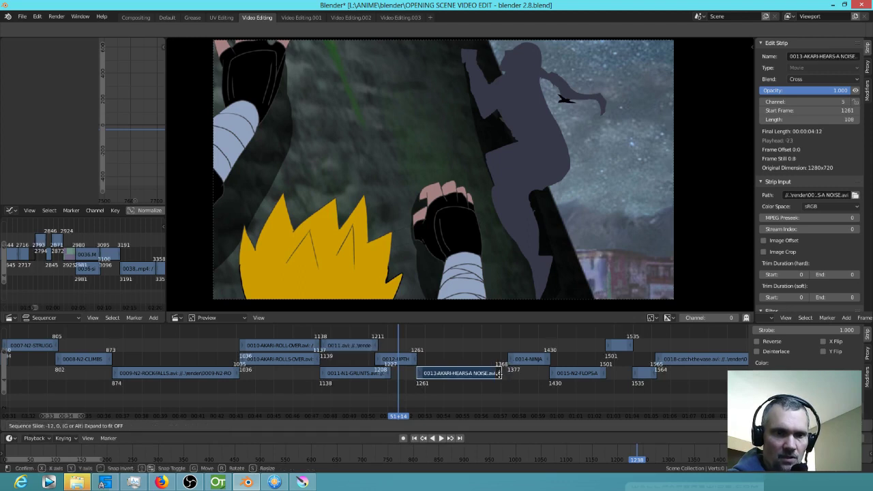
{"action": "left_click_drag", "start_coordinate": [472, 373], "coordinate": [482, 374]}
{"action": "left_click_drag", "start_coordinate": [399, 363], "coordinate": [390, 346]}
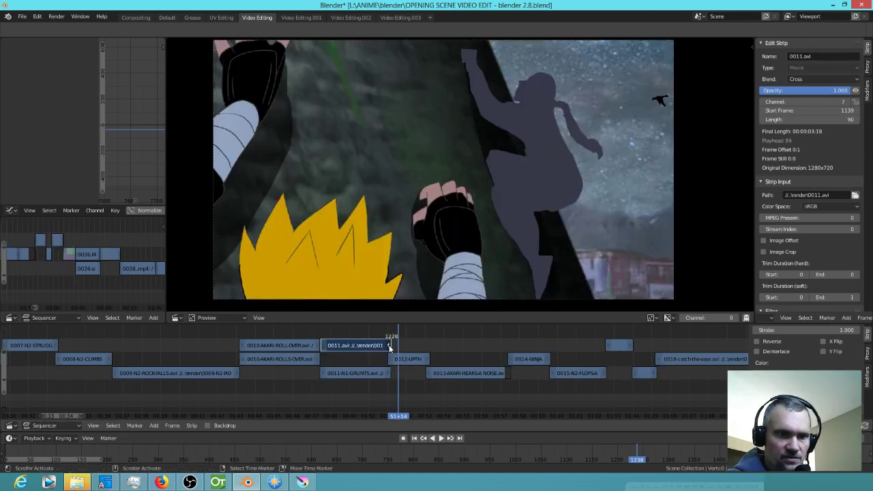
Step: Switch to Krita, check the animation's start and end frames, and replay the Layer 2 sketch from frame 42
{"action": "left_click", "coordinate": [302, 482]}
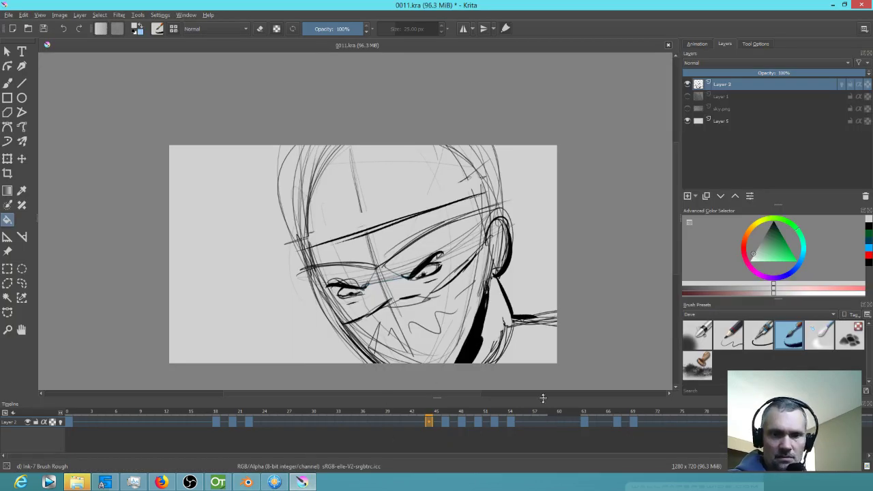
{"action": "left_click", "coordinate": [694, 45]}
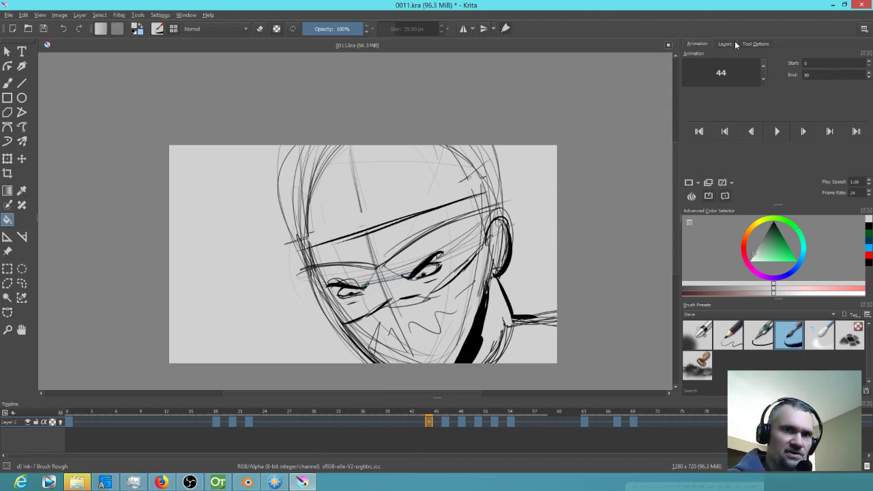
{"action": "left_click", "coordinate": [725, 44]}
{"action": "left_click", "coordinate": [69, 422]}
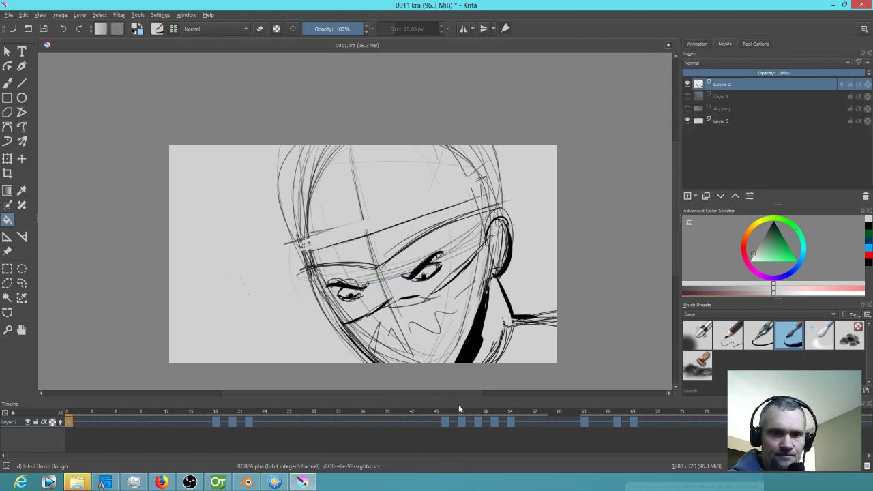
{"action": "left_click", "coordinate": [413, 412]}
{"action": "key", "text": "space"}
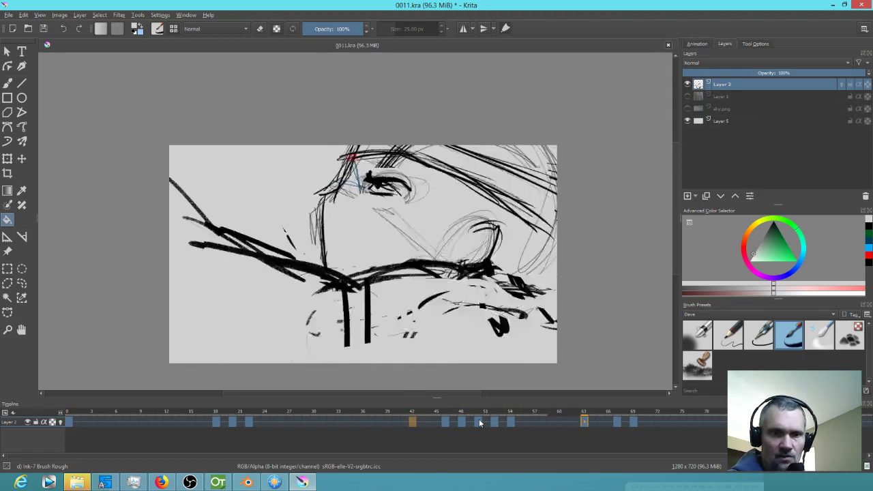
{"action": "key", "text": "space"}
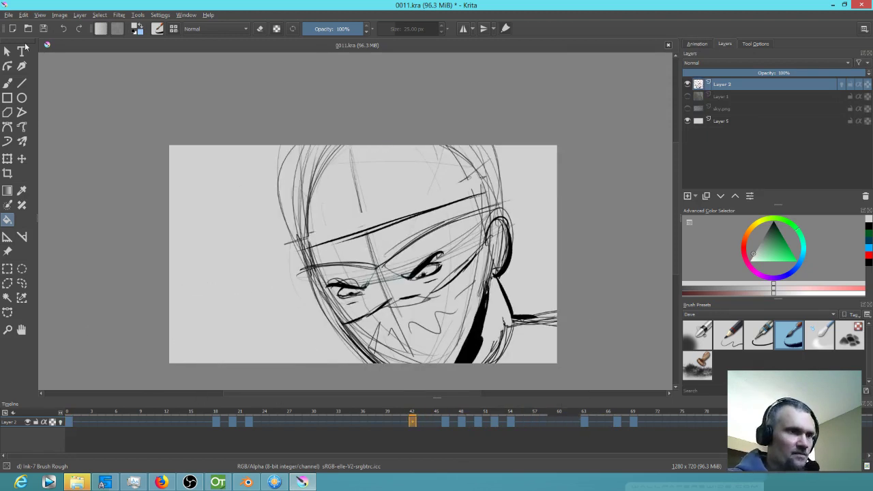
Step: Copy the last Layer 2 keyframe to frame 71 and transform its drawing to continue the ninja's movement
{"action": "left_click_drag", "start_coordinate": [628, 414], "coordinate": [654, 421]}
{"action": "left_click", "coordinate": [649, 422]}
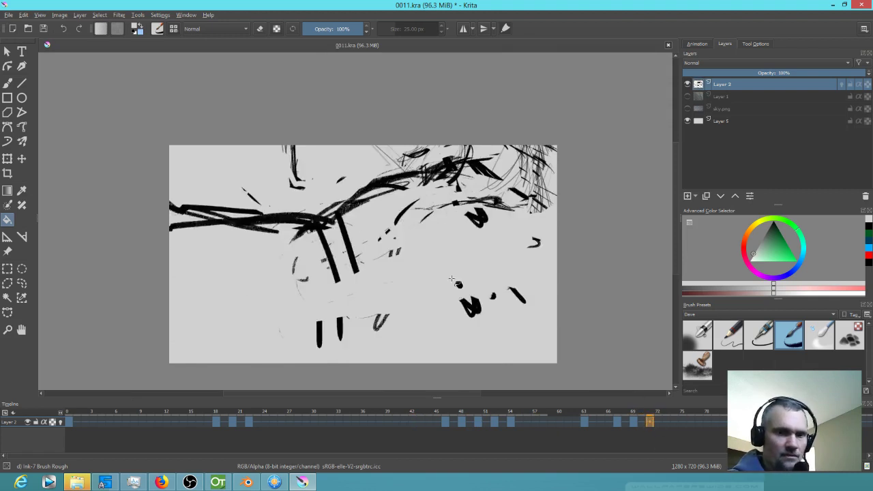
{"action": "key", "text": "ctrl+t"}
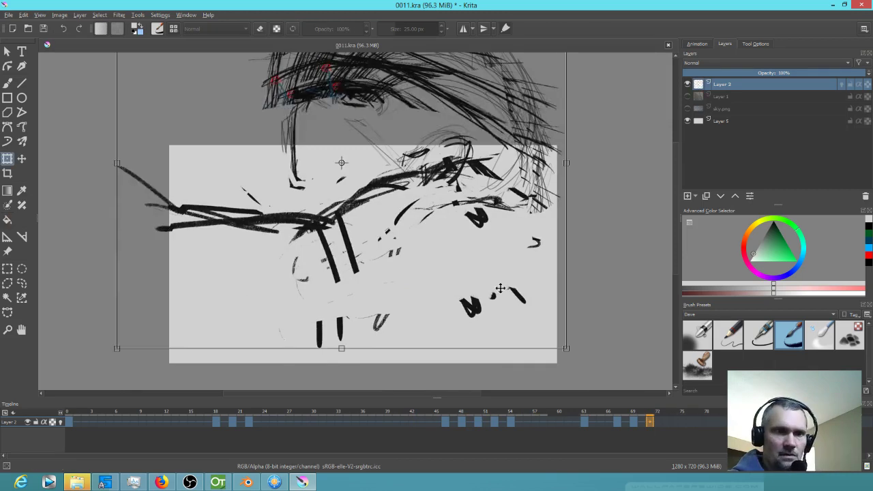
{"action": "left_click_drag", "start_coordinate": [342, 166], "coordinate": [185, 300]}
{"action": "left_click_drag", "start_coordinate": [578, 358], "coordinate": [557, 314]}
Step: Add another copied keyframe at frame 73 and transform its drawing upward with a further counter-clockwise tilt
{"action": "left_click", "coordinate": [666, 423]}
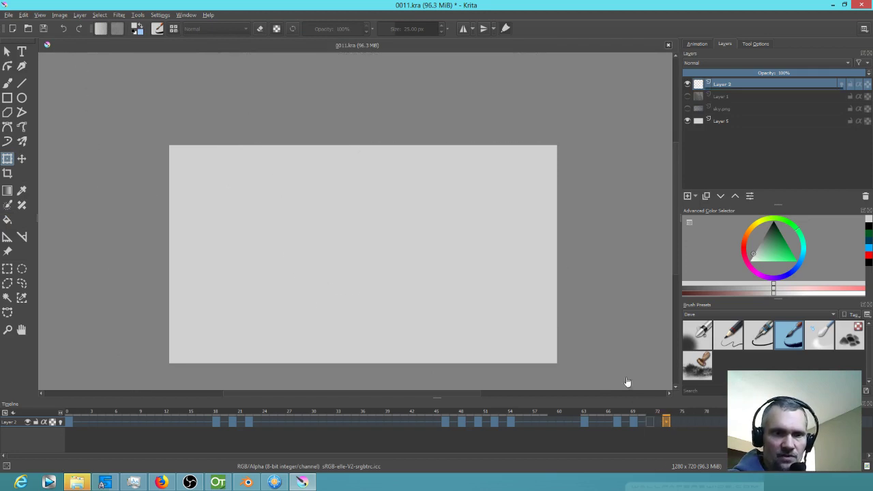
{"action": "left_click_drag", "start_coordinate": [321, 143], "coordinate": [155, 307]}
{"action": "left_click_drag", "start_coordinate": [586, 354], "coordinate": [564, 290]}
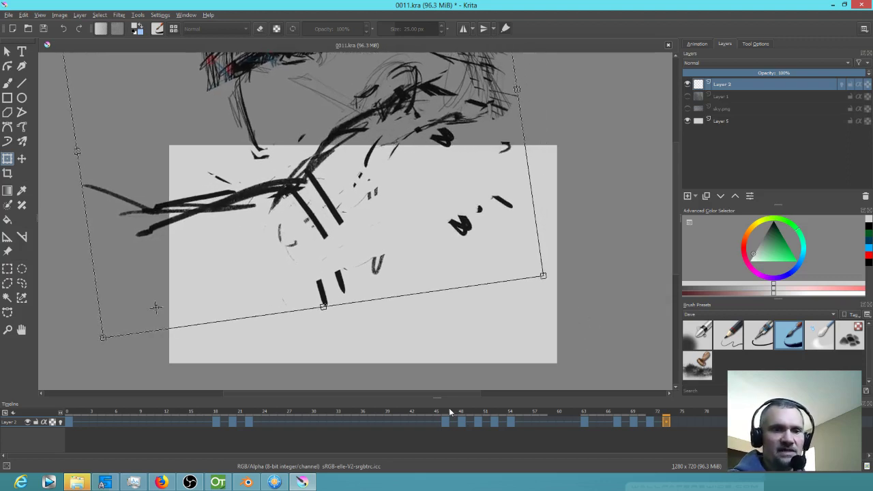
Step: Return to frame 0, scrub across the end of shot 0011 in Blender's edit, and switch back to Krita
{"action": "left_click", "coordinate": [69, 414]}
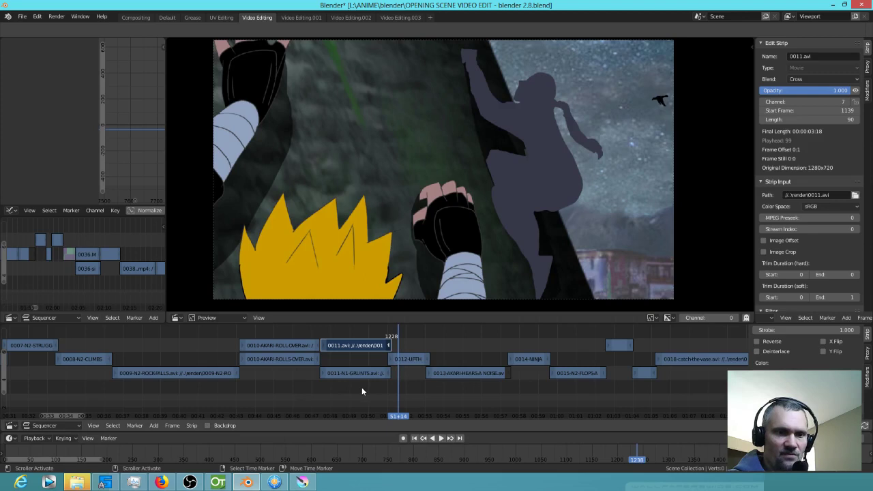
{"action": "mouse_move", "coordinate": [361, 386]}
{"action": "left_mouse_down"}
{"action": "mouse_move", "coordinate": [435, 397]}
{"action": "mouse_move", "coordinate": [358, 391]}
{"action": "mouse_move", "coordinate": [410, 395]}
{"action": "mouse_move", "coordinate": [368, 391]}
{"action": "mouse_move", "coordinate": [402, 400]}
{"action": "mouse_move", "coordinate": [378, 406]}
{"action": "mouse_move", "coordinate": [408, 405]}
{"action": "left_mouse_up"}
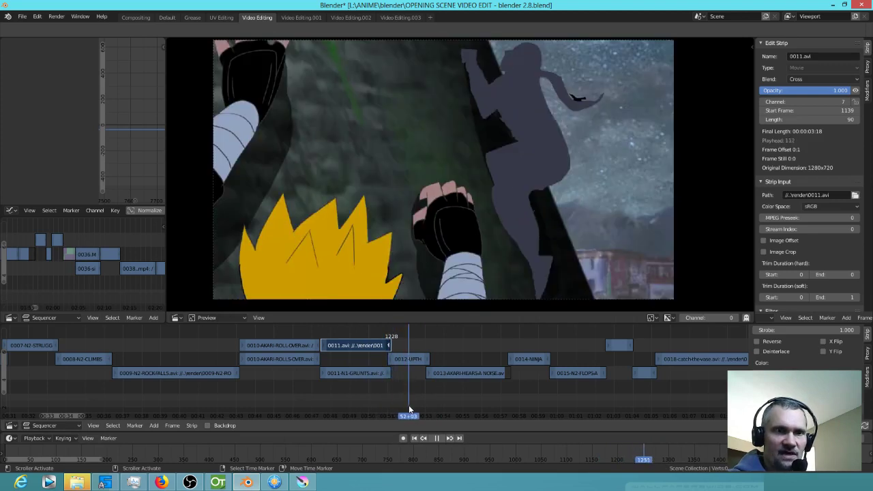
{"action": "key", "text": "alt+Tab"}
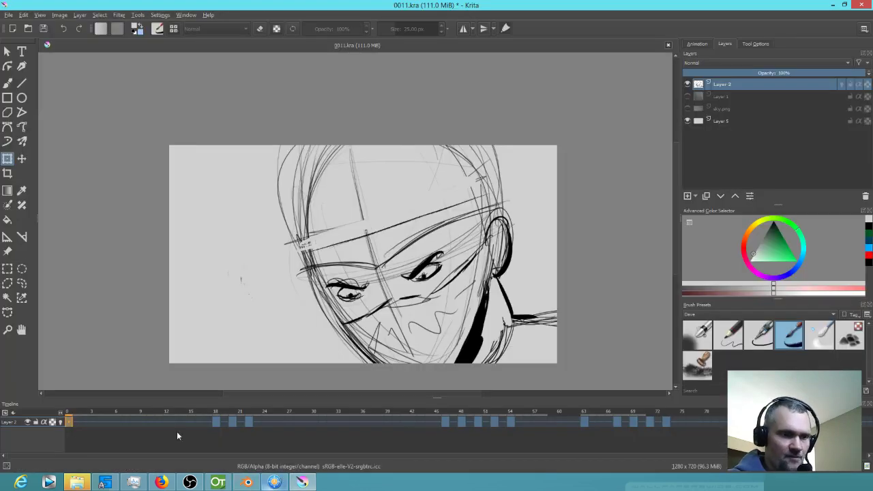
Step: Render the Krita animation, frames 0 to 90, as an MPEG-4 video named 0011.mp4 in the render/conversions folder
{"action": "left_click", "coordinate": [10, 15]}
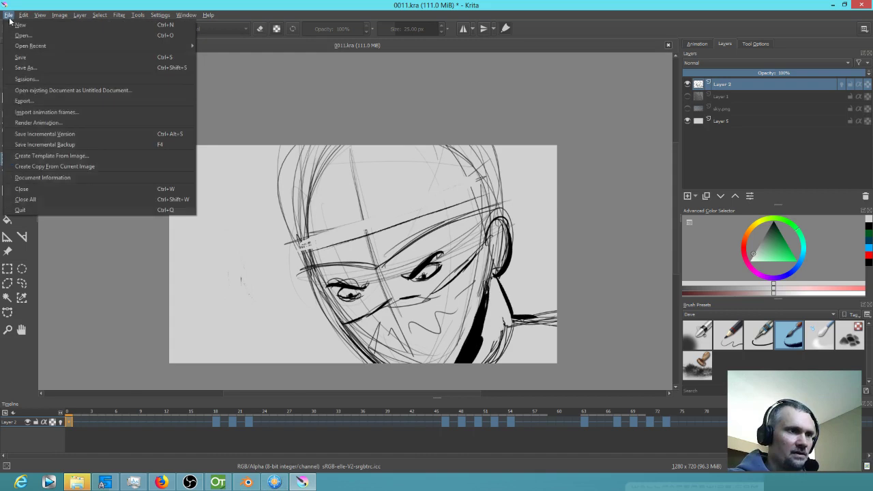
{"action": "left_click", "coordinate": [64, 122]}
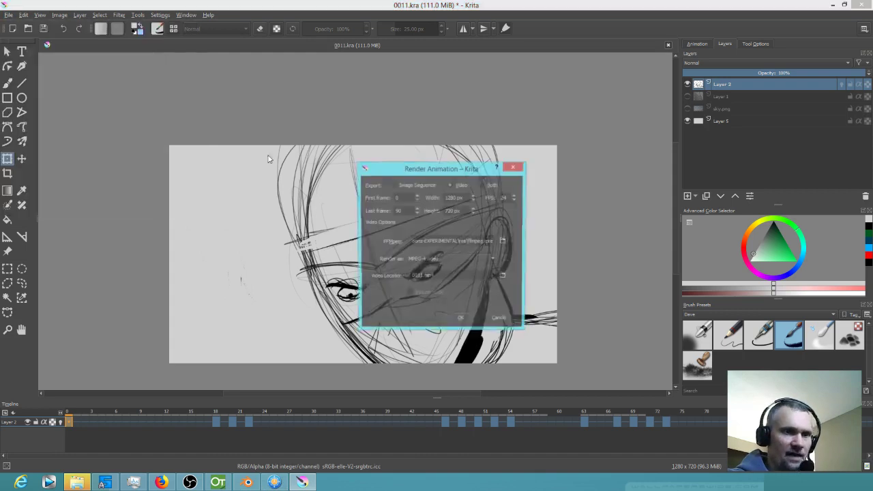
{"action": "left_click", "coordinate": [504, 278]}
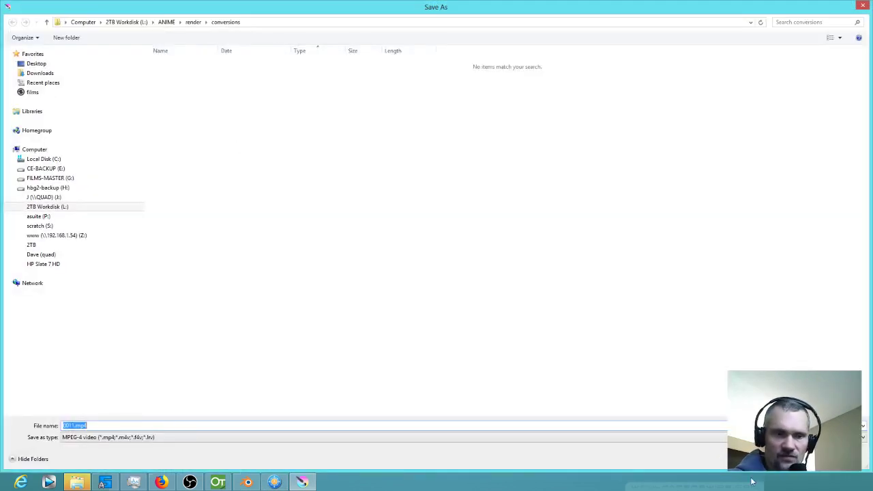
{"action": "key", "text": "Return"}
{"action": "left_click", "coordinate": [462, 326]}
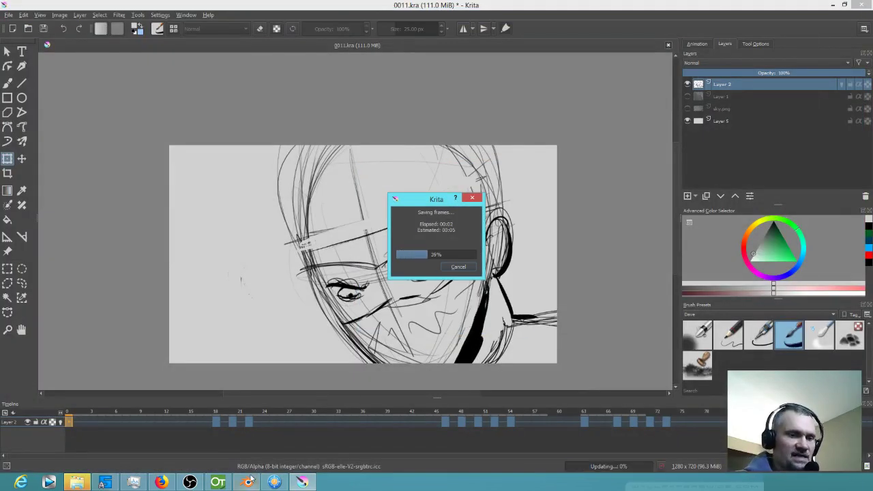
Step: Switch to Blender, save the opening scene video edit, and start a new 2D Animation file
{"action": "left_click", "coordinate": [248, 481]}
{"action": "left_click", "coordinate": [19, 17]}
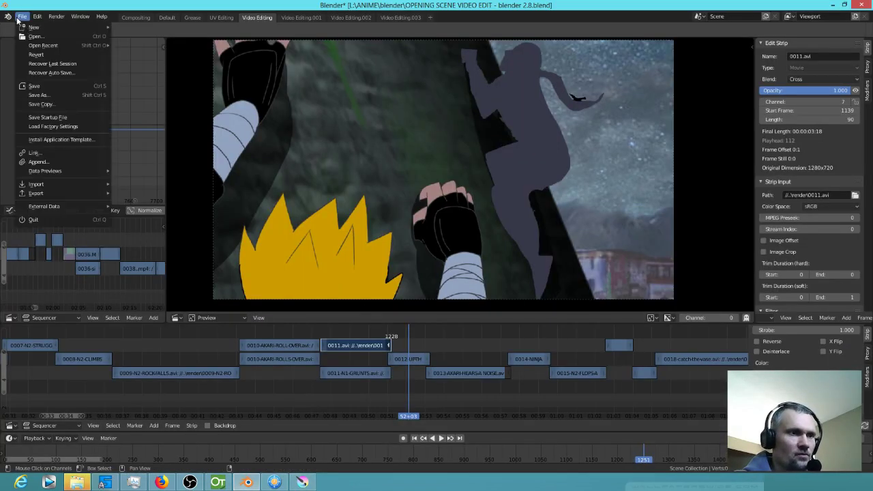
{"action": "left_click", "coordinate": [34, 86]}
{"action": "left_click", "coordinate": [21, 16]}
{"action": "mouse_move", "coordinate": [33, 28]}
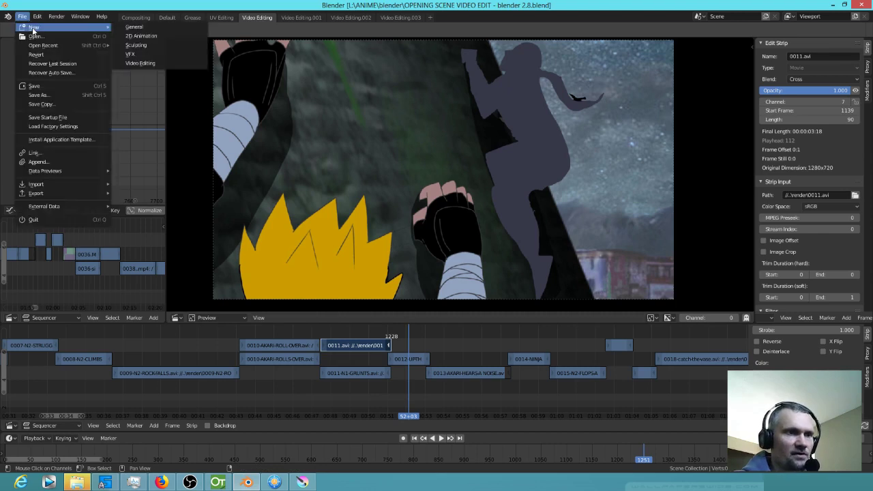
{"action": "left_click", "coordinate": [143, 35]}
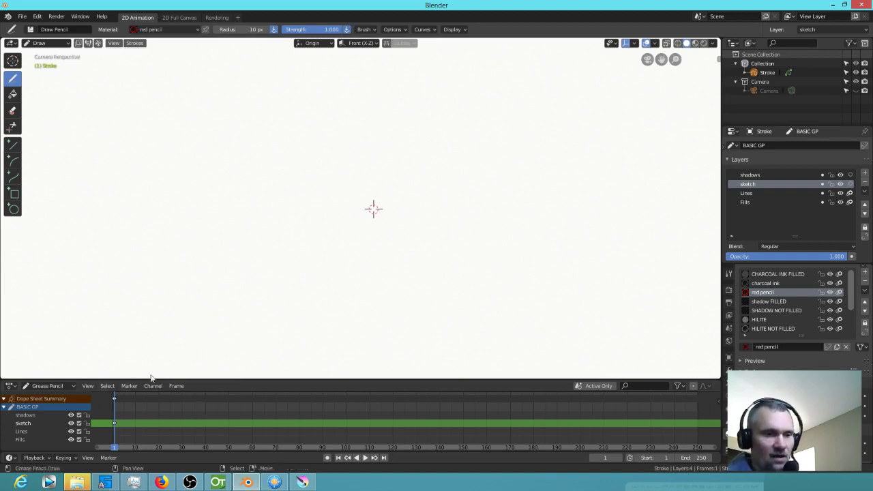
Step: In FreeCommander's conversions folder, run mjpeg.bat and move the converted 0011.avi into the render folder, replacing the existing file
{"action": "left_click", "coordinate": [275, 482]}
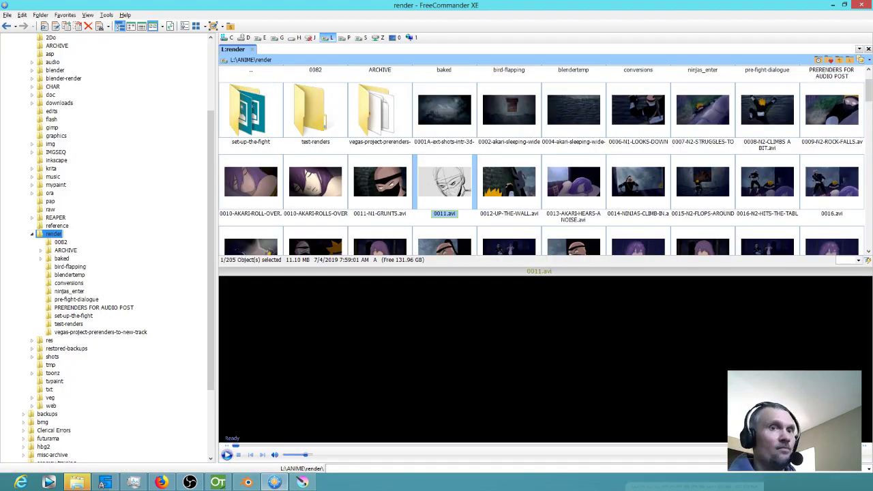
{"action": "left_click", "coordinate": [81, 282]}
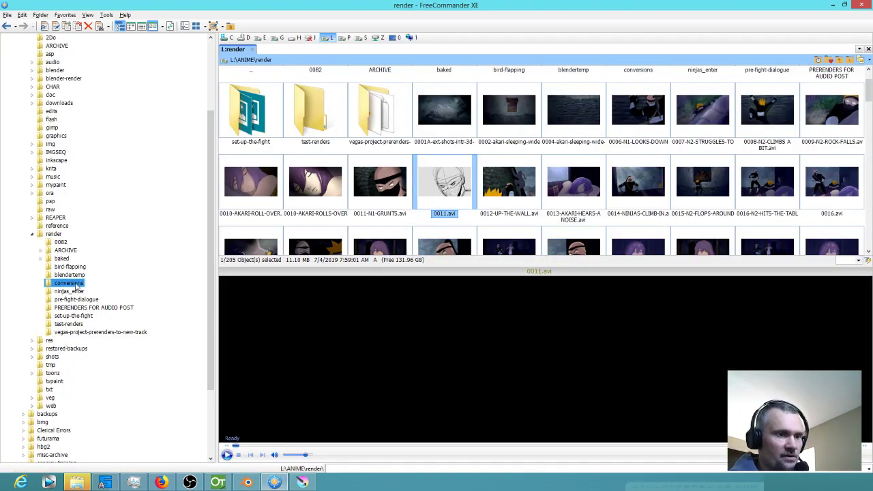
{"action": "double_click", "coordinate": [579, 104]}
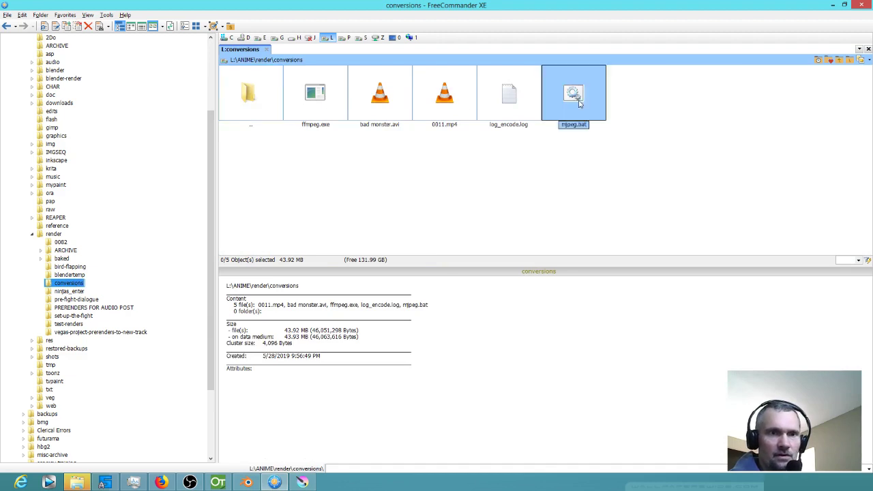
{"action": "left_click", "coordinate": [379, 96]}
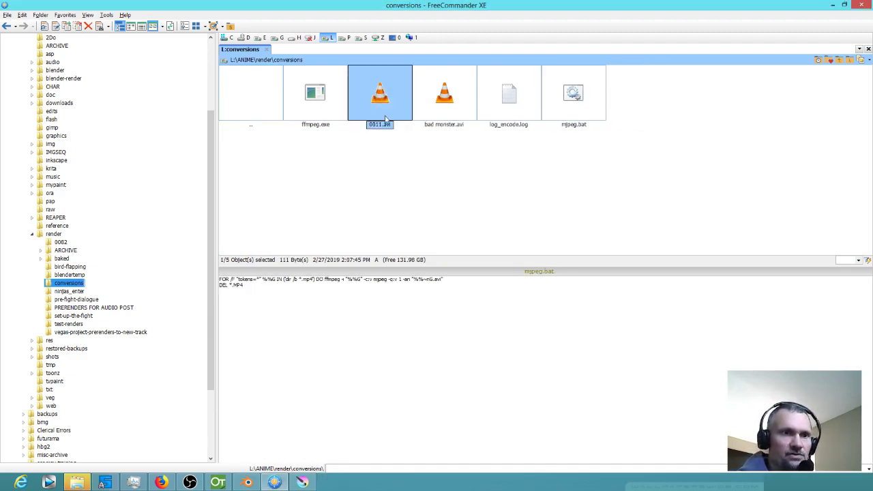
{"action": "left_click_drag", "start_coordinate": [132, 248], "coordinate": [54, 234]}
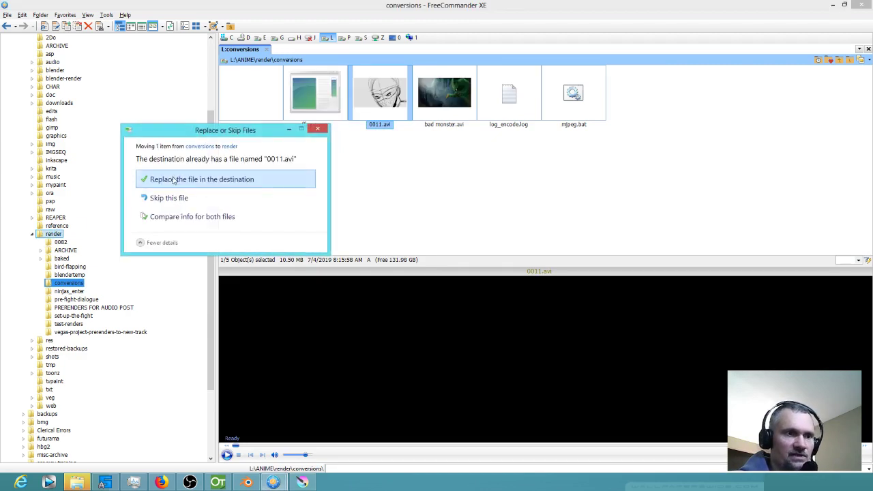
{"action": "left_click", "coordinate": [173, 179]}
Step: Switch to Blender, reopen the recent file OPENING SCENE VIDEO EDIT - blender 2.8.blend, and play back shot 0011
{"action": "left_click", "coordinate": [247, 482]}
{"action": "left_click", "coordinate": [23, 16]}
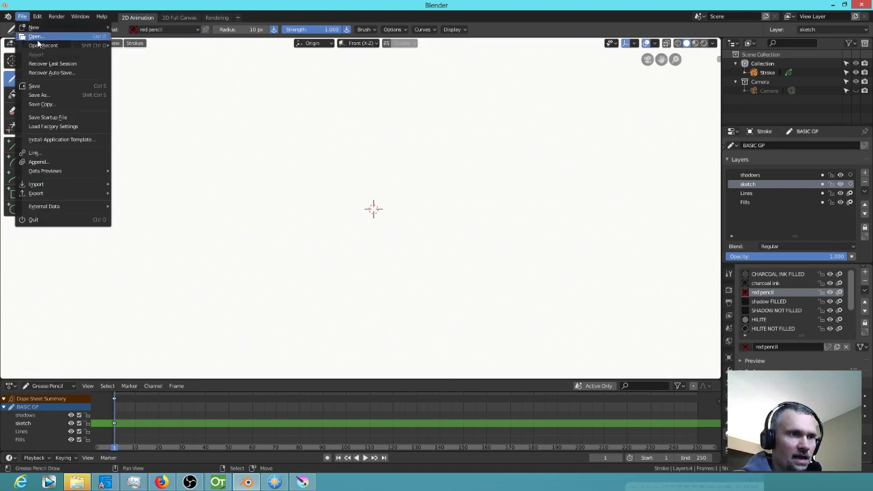
{"action": "mouse_move", "coordinate": [40, 45]}
{"action": "left_click", "coordinate": [123, 46]}
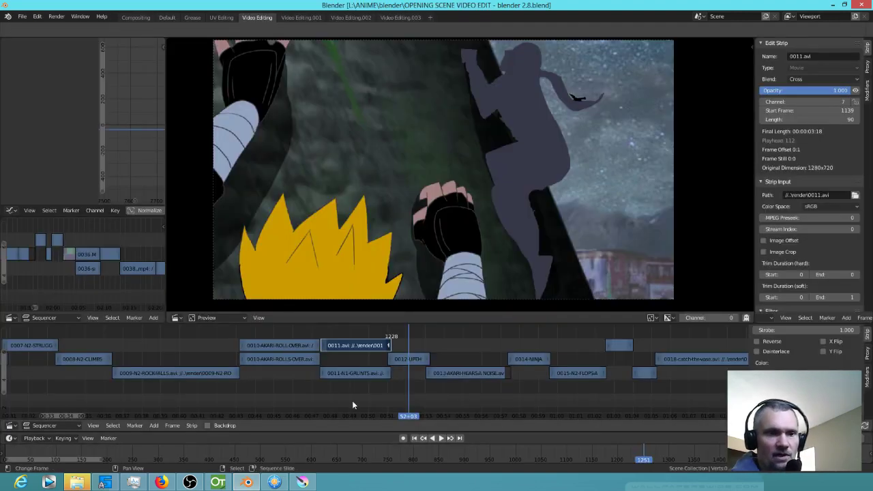
{"action": "left_click", "coordinate": [308, 388]}
{"action": "key", "text": "space"}
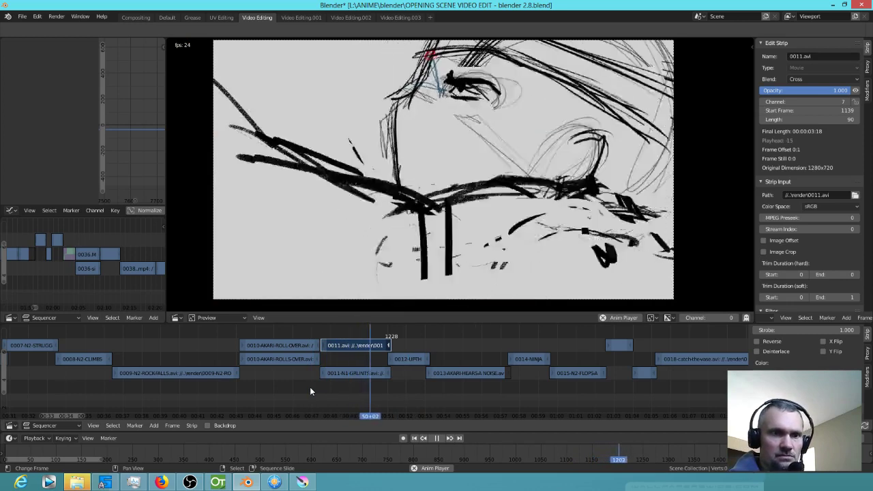
{"action": "key", "text": "space"}
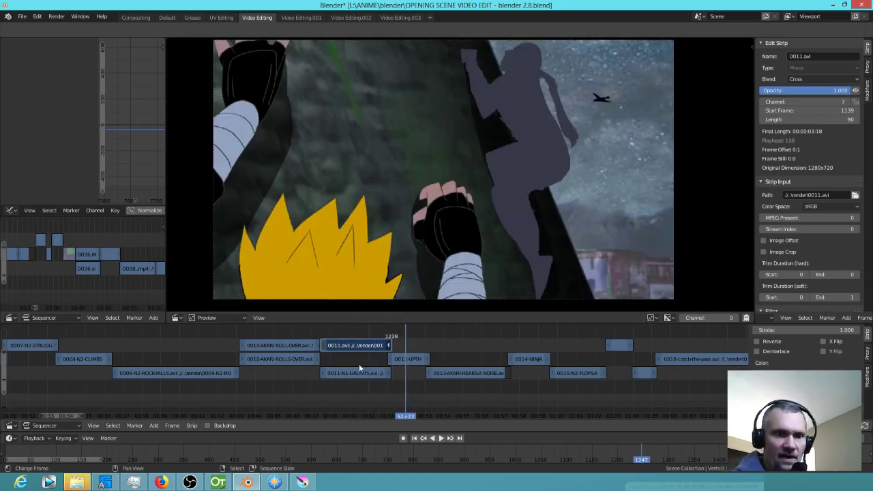
Step: Trim the end of the 0011.avi strip to frame 1225 and play back across the cut
{"action": "scroll", "coordinate": [381, 357], "scroll_direction": "up", "scroll_amount": 6}
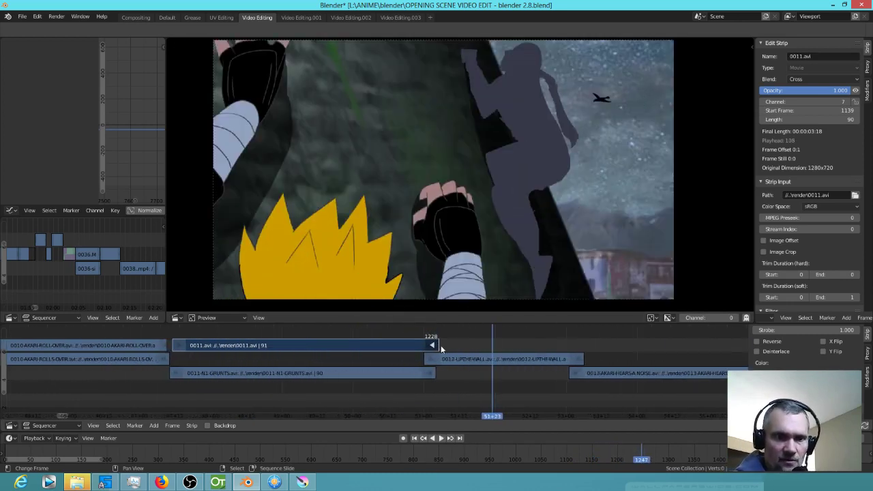
{"action": "left_click_drag", "start_coordinate": [433, 345], "coordinate": [422, 346]}
{"action": "left_click", "coordinate": [412, 360]}
{"action": "key", "text": "space"}
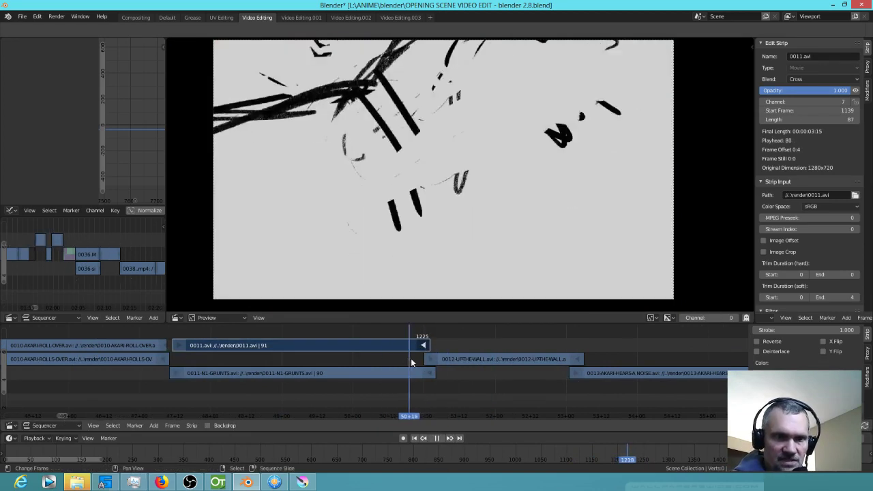
{"action": "key", "text": "space"}
Step: Shorten 0011.avi's end further, trim three frames off 0012-UP-THE-WALL's start, butt it against 0011.avi, and replay the cut
{"action": "left_click_drag", "start_coordinate": [422, 346], "coordinate": [459, 363]}
{"action": "left_click", "coordinate": [413, 359]}
{"action": "key", "text": "space"}
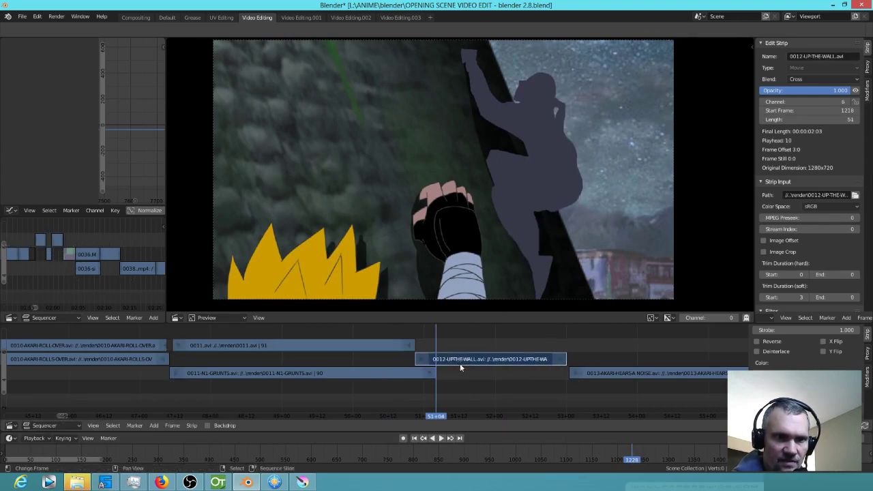
{"action": "left_click", "coordinate": [383, 360]}
{"action": "key", "text": "space"}
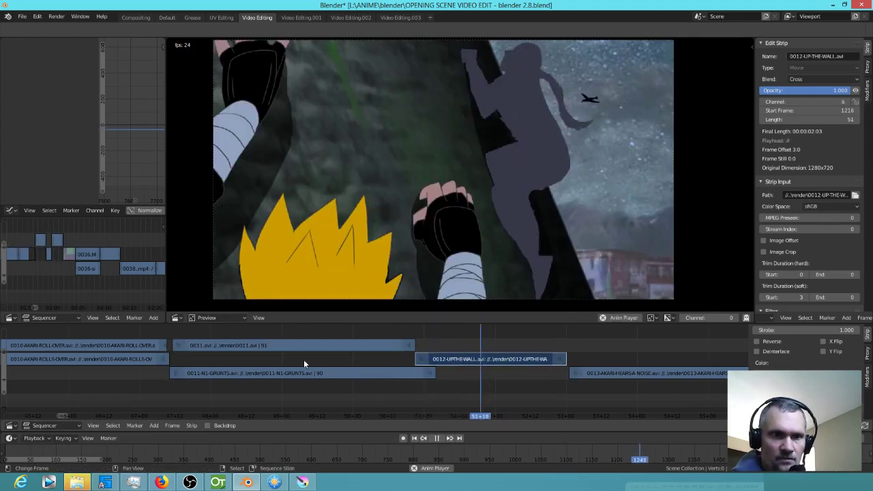
{"action": "left_click", "coordinate": [300, 358]}
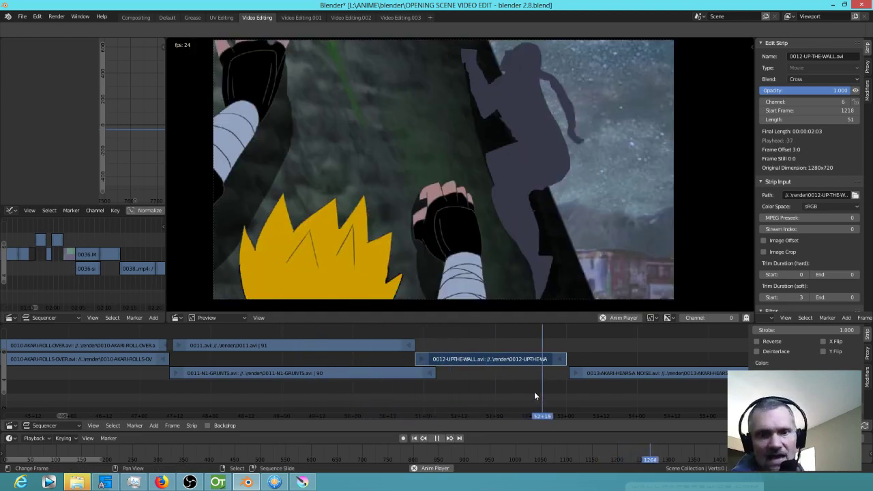
{"action": "key", "text": "space"}
Step: Extend the end of the 0012-UP-THE-WALL strip to frame 1272 and play the transition into shot 0013
{"action": "left_click_drag", "start_coordinate": [563, 360], "coordinate": [562, 366]}
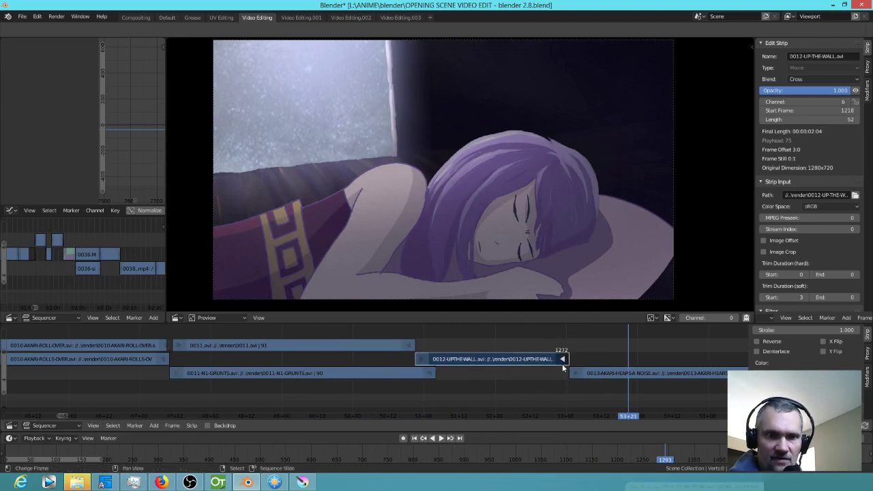
{"action": "left_click", "coordinate": [480, 385]}
{"action": "key", "text": "space"}
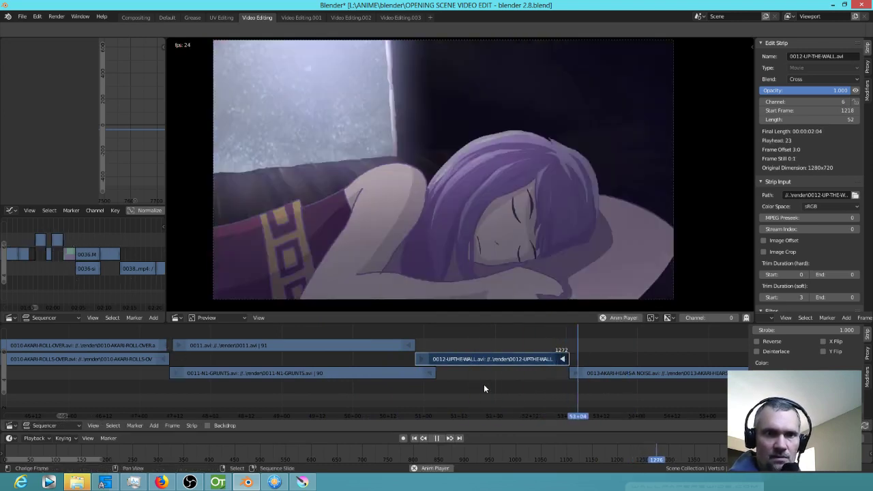
{"action": "key", "text": "space"}
Step: Play the edit from the end of shot 0009 through shot 0014 to review the new cuts around shot 0011
{"action": "scroll", "coordinate": [159, 382], "scroll_direction": "down", "scroll_amount": 2}
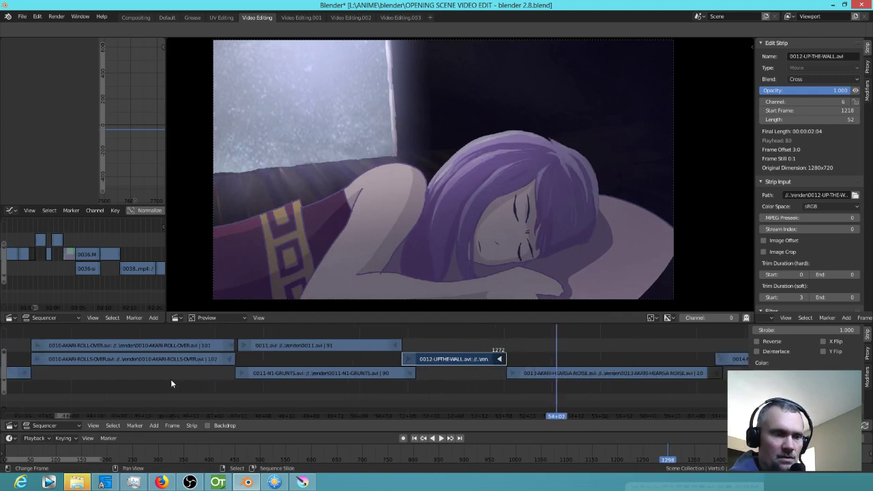
{"action": "left_click", "coordinate": [193, 378]}
{"action": "key", "text": "space"}
{"action": "scroll", "coordinate": [201, 377], "scroll_direction": "down", "scroll_amount": 1}
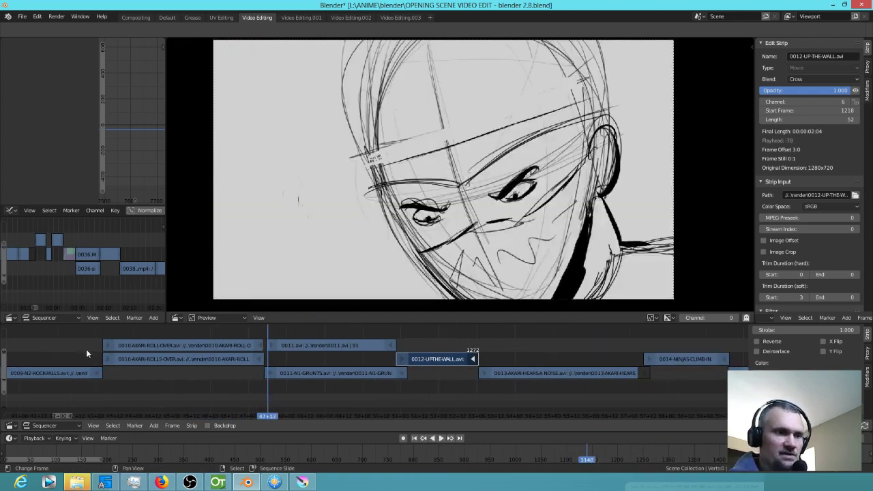
{"action": "left_click", "coordinate": [86, 349]}
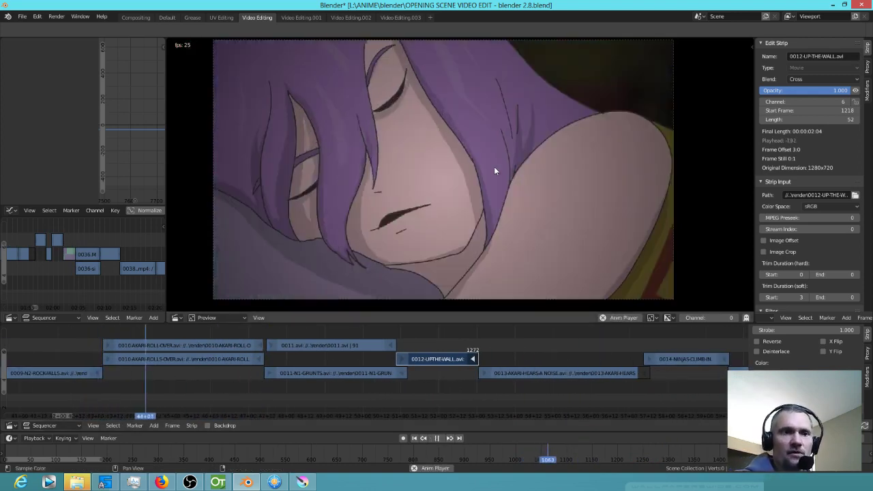
{"action": "scroll", "coordinate": [520, 166], "scroll_direction": "down", "scroll_amount": 1}
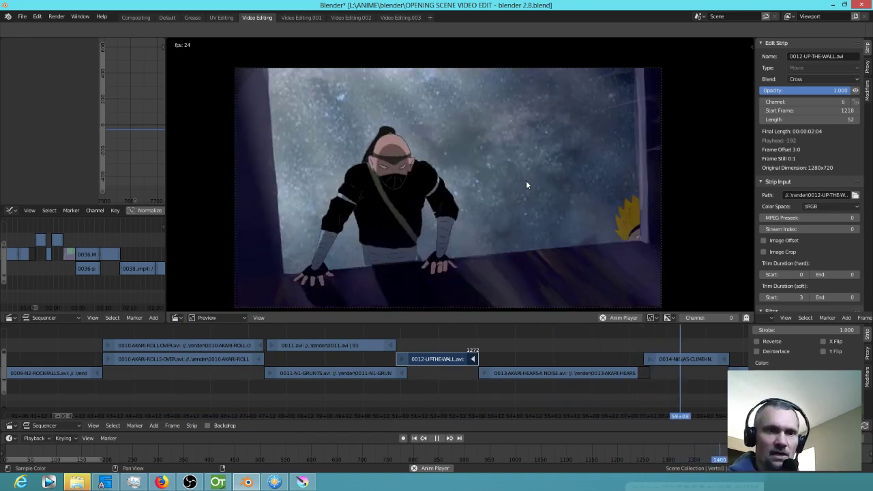
{"action": "key", "text": "space"}
{"action": "left_click", "coordinate": [436, 389]}
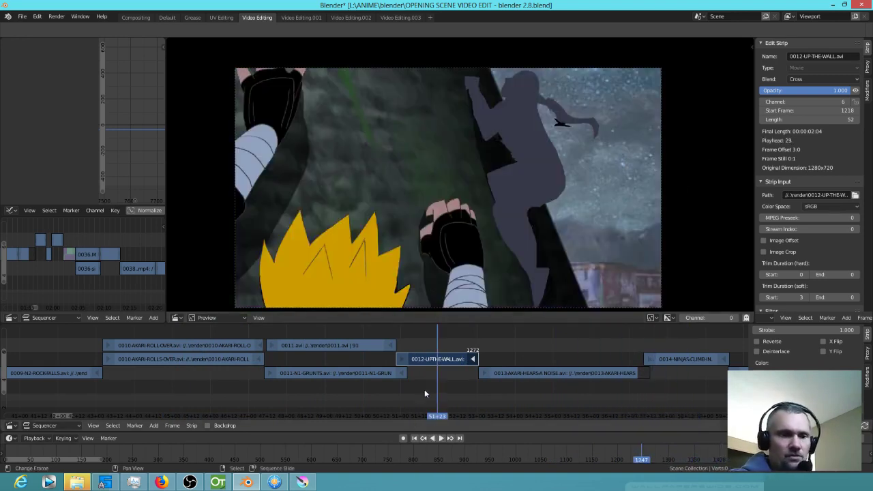
Step: Scrub shot 0011 in Krita's timeline and in Blender's video edit, ending back in Krita
{"action": "left_click", "coordinate": [275, 482]}
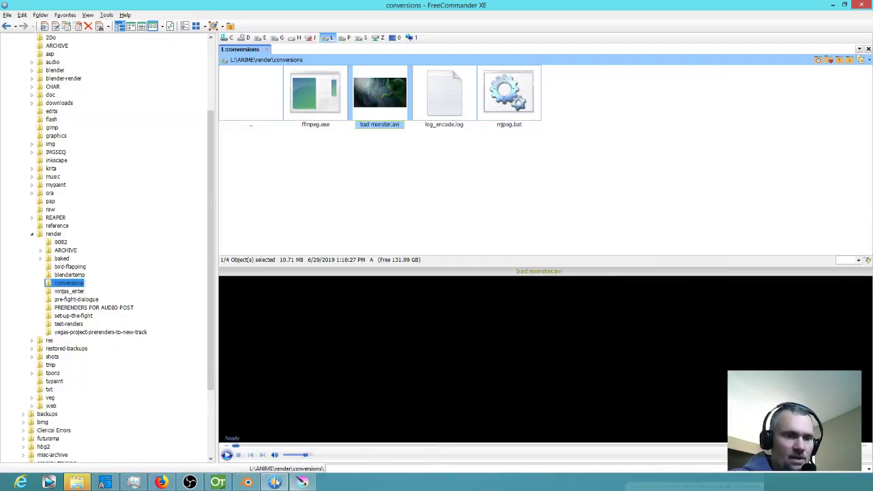
{"action": "left_click", "coordinate": [300, 482]}
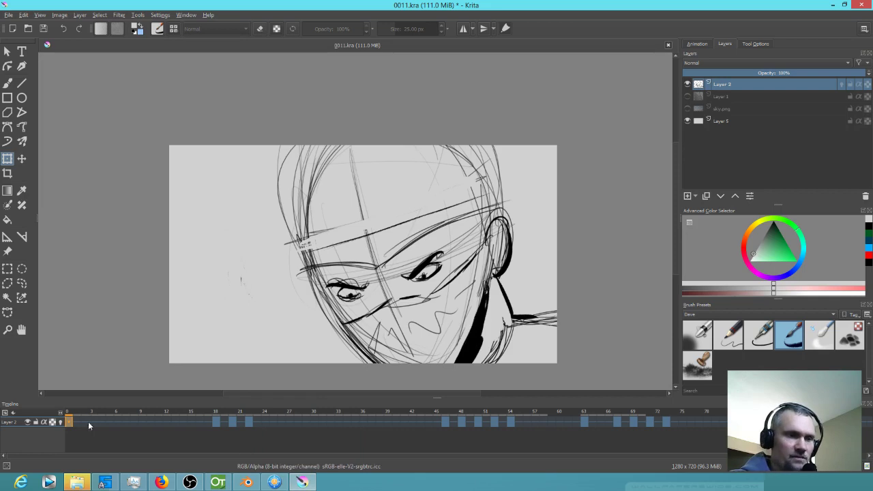
{"action": "mouse_move", "coordinate": [71, 413]}
{"action": "left_mouse_down"}
{"action": "mouse_move", "coordinate": [417, 438]}
{"action": "mouse_move", "coordinate": [674, 435]}
{"action": "mouse_move", "coordinate": [540, 449]}
{"action": "mouse_move", "coordinate": [47, 449]}
{"action": "left_mouse_up"}
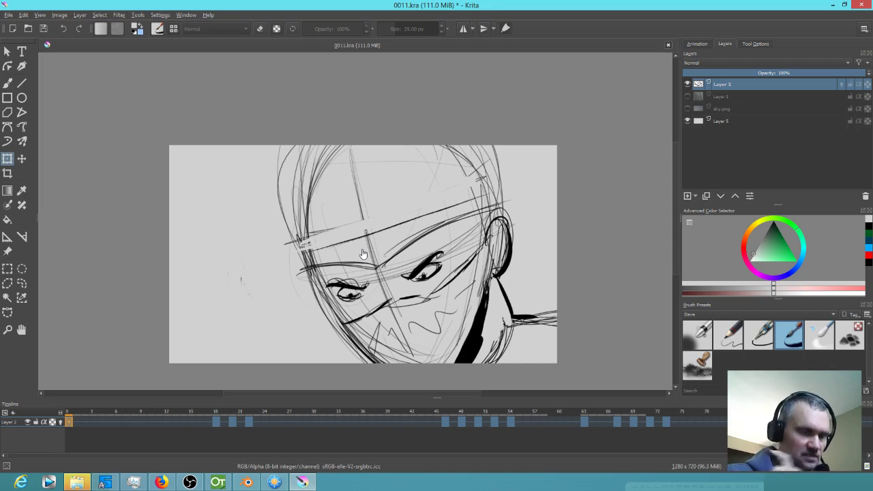
{"action": "left_click", "coordinate": [248, 482]}
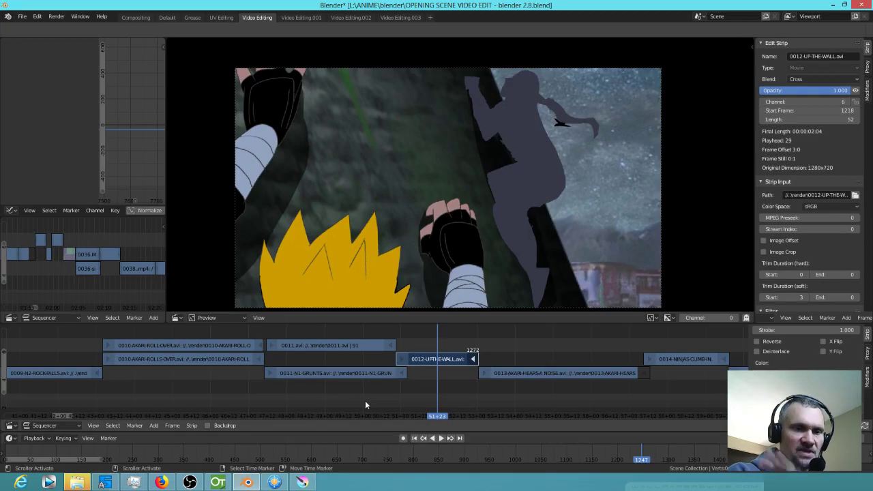
{"action": "left_click", "coordinate": [350, 401]}
{"action": "left_click_drag", "start_coordinate": [350, 400], "coordinate": [295, 416]}
{"action": "left_click", "coordinate": [302, 482]}
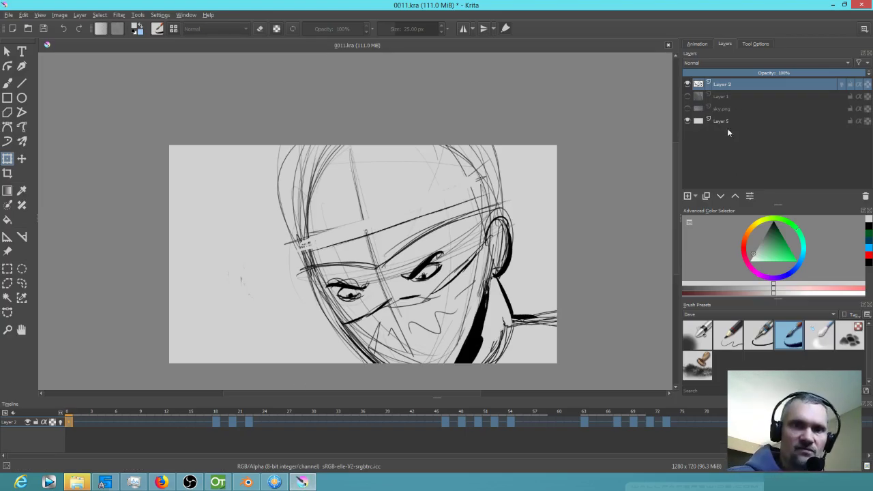
Step: Lower Layer 2's opacity to 23% and add a new paint layer above it
{"action": "left_click_drag", "start_coordinate": [791, 70], "coordinate": [755, 72]}
{"action": "left_click", "coordinate": [688, 121]}
{"action": "left_click", "coordinate": [687, 122]}
{"action": "left_click_drag", "start_coordinate": [759, 70], "coordinate": [732, 74]}
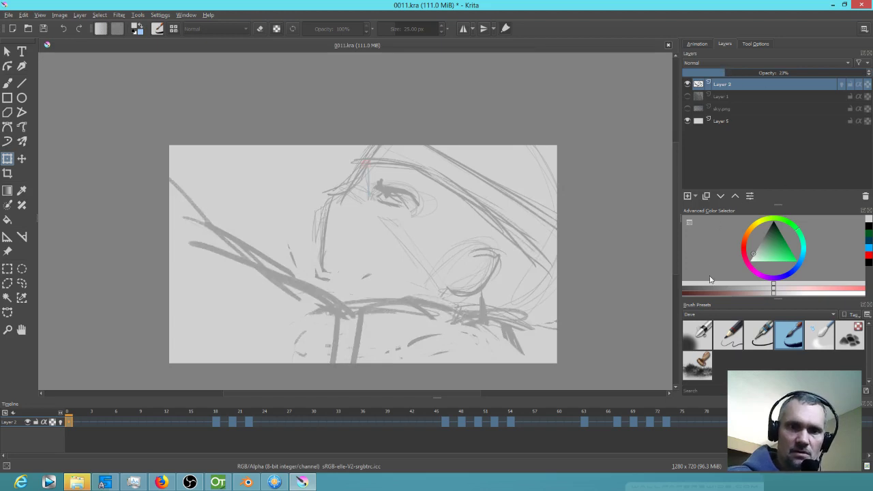
{"action": "left_click", "coordinate": [687, 196]}
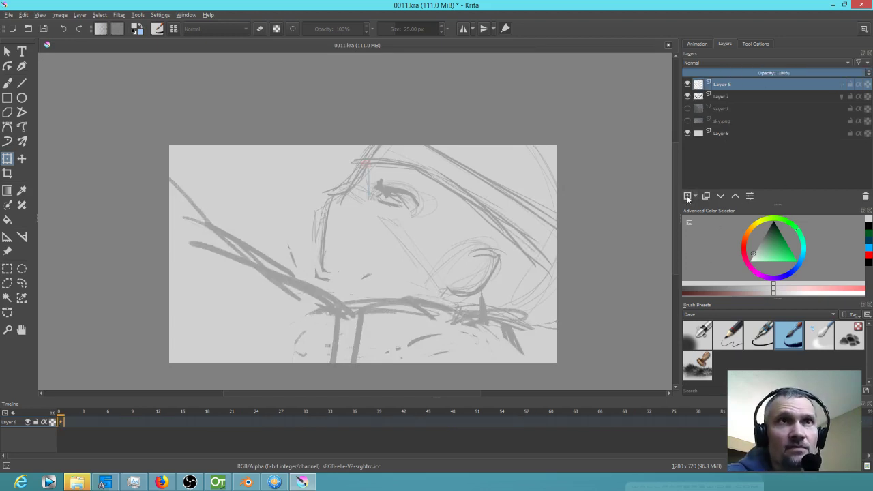
Step: Choose the Ink-2 Fineliner brush preset and set the foreground colour to a dark grey
{"action": "left_click", "coordinate": [761, 337]}
{"action": "left_click", "coordinate": [766, 236]}
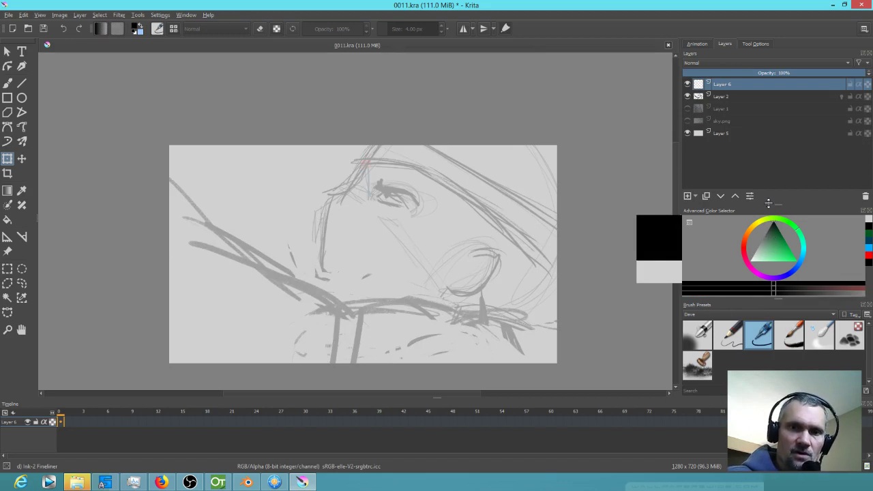
{"action": "left_click", "coordinate": [764, 233]}
{"action": "left_click", "coordinate": [761, 231]}
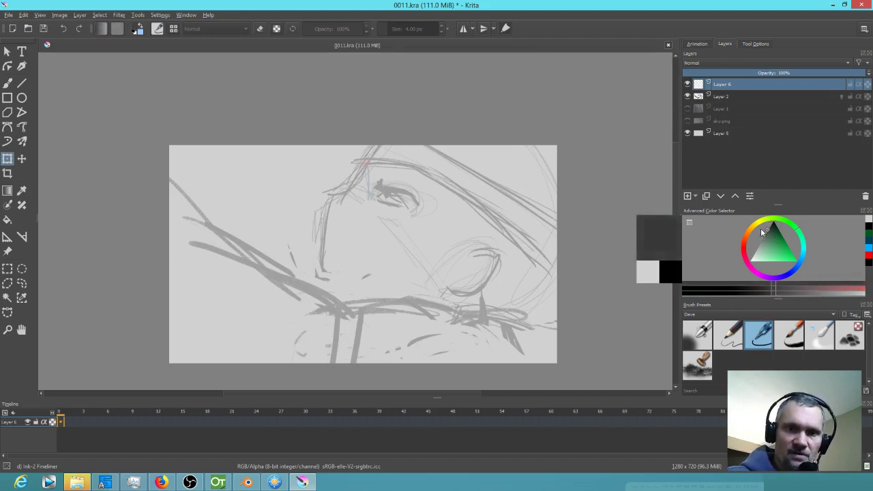
{"action": "left_click", "coordinate": [763, 230]}
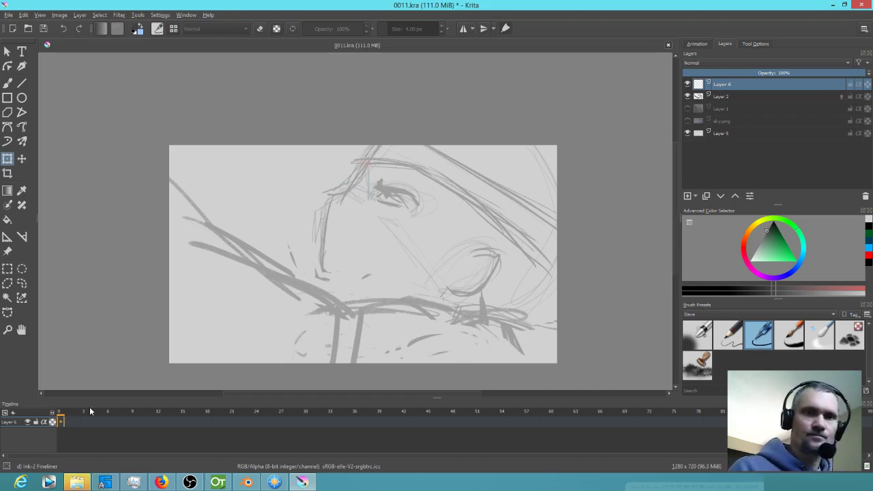
Step: Rename the new paint layer at the top of the layer stack as ink
{"action": "double_click", "coordinate": [735, 84]}
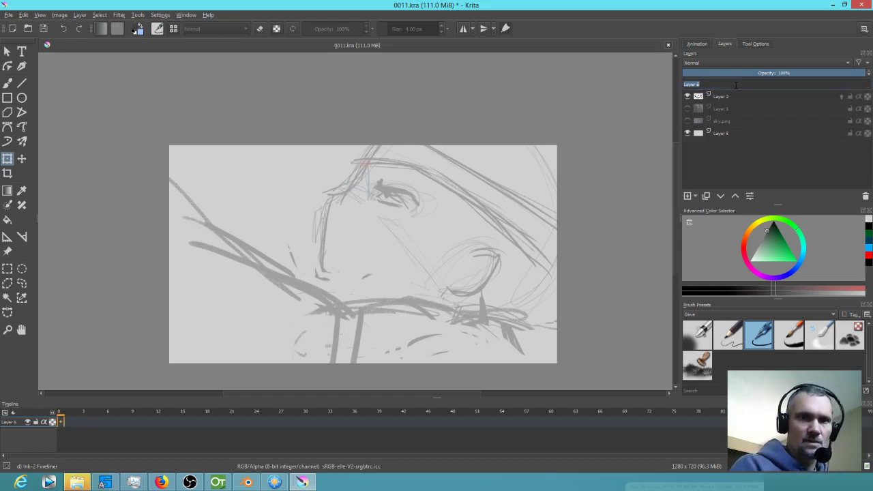
{"action": "type", "text": "Ink"}
{"action": "key", "text": "Return"}
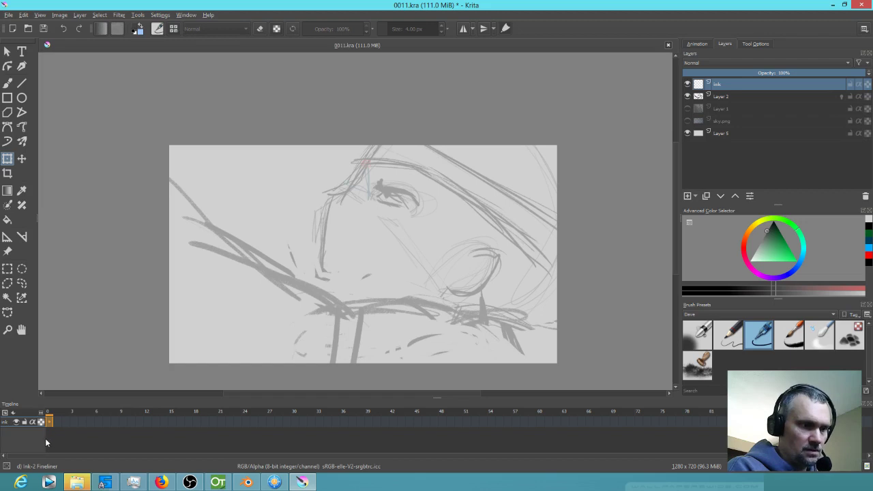
Step: Make Layer 2 the active layer through the timeline's existing-layer list and rename it pencil test
{"action": "left_click", "coordinate": [5, 413]}
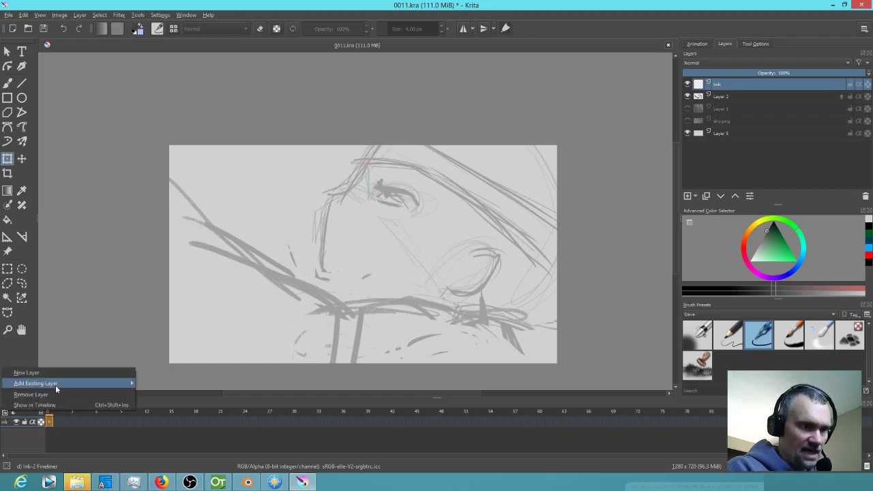
{"action": "mouse_move", "coordinate": [58, 387]}
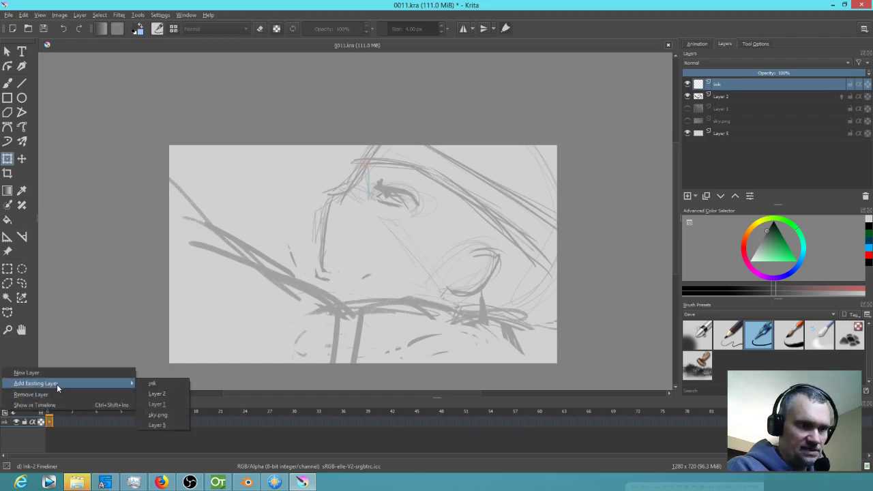
{"action": "left_click", "coordinate": [157, 393]}
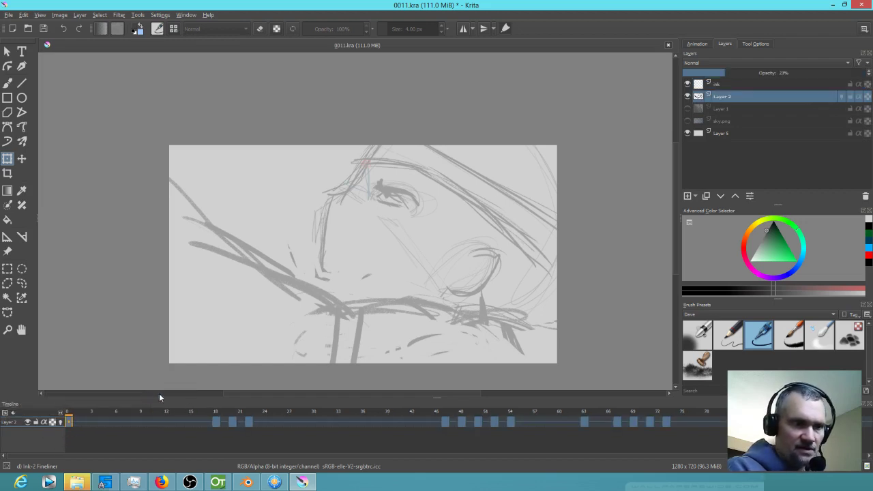
{"action": "double_click", "coordinate": [733, 97]}
{"action": "type", "text": "d"}
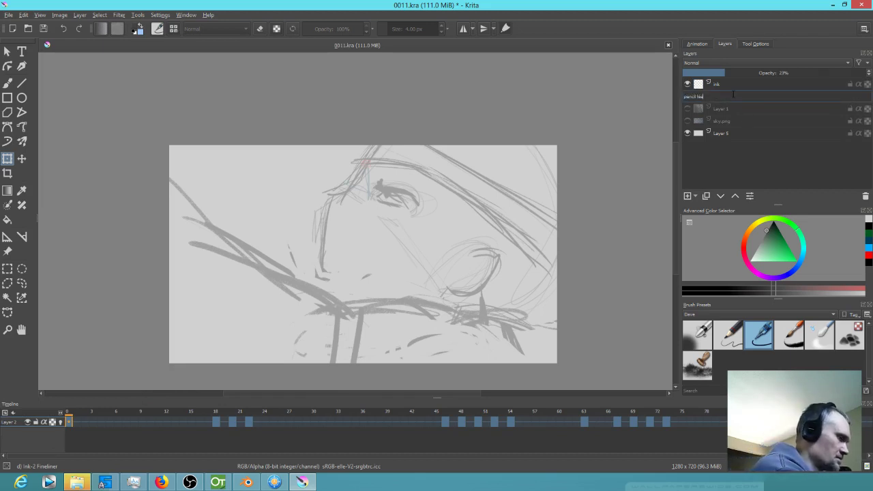
{"action": "key", "text": "Return"}
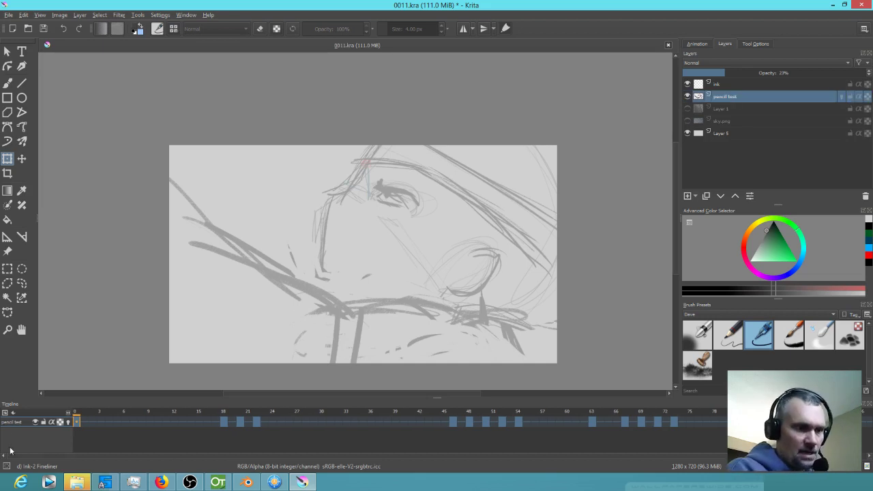
Step: Add the existing ink layer to the timeline so it is kept alongside pencil test
{"action": "left_click", "coordinate": [9, 413]}
{"action": "mouse_move", "coordinate": [41, 426]}
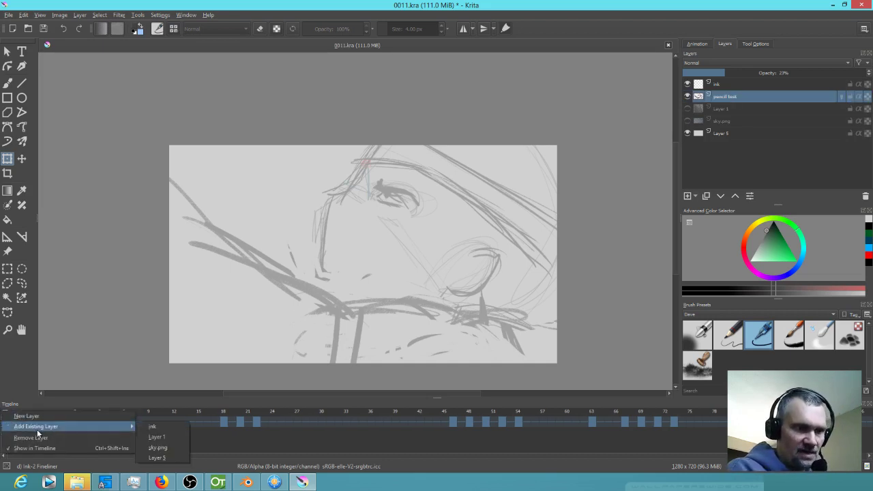
{"action": "left_click", "coordinate": [151, 426]}
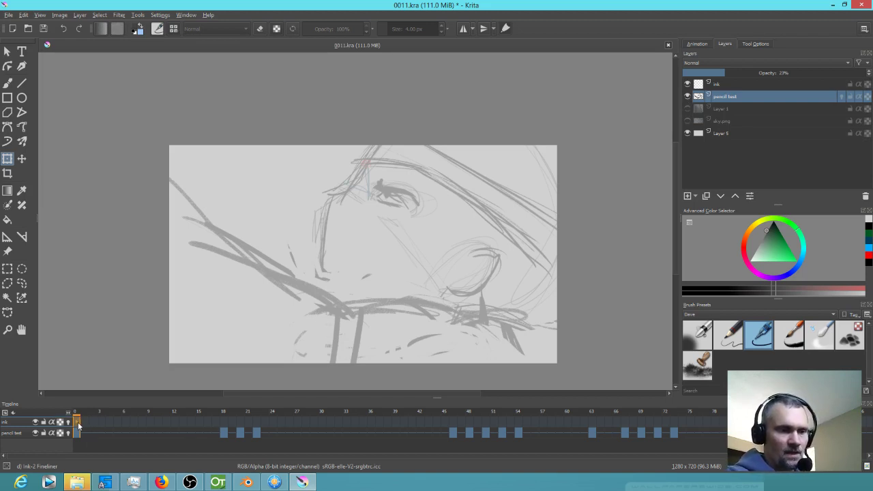
Step: Scrub the timeline around frames 17 to 22 to compare the pencil drawings of the head
{"action": "left_click", "coordinate": [225, 411]}
{"action": "left_click", "coordinate": [217, 412]}
{"action": "left_click", "coordinate": [224, 411]}
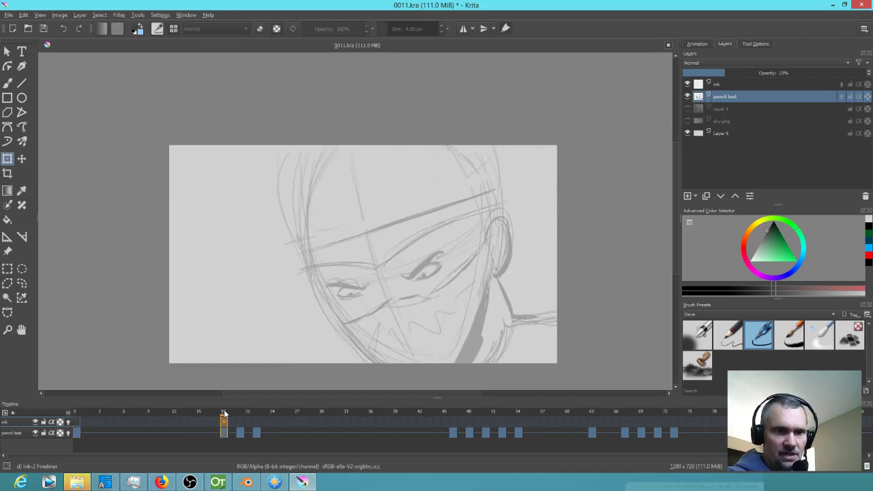
{"action": "left_click", "coordinate": [216, 411]}
{"action": "left_click", "coordinate": [224, 411]}
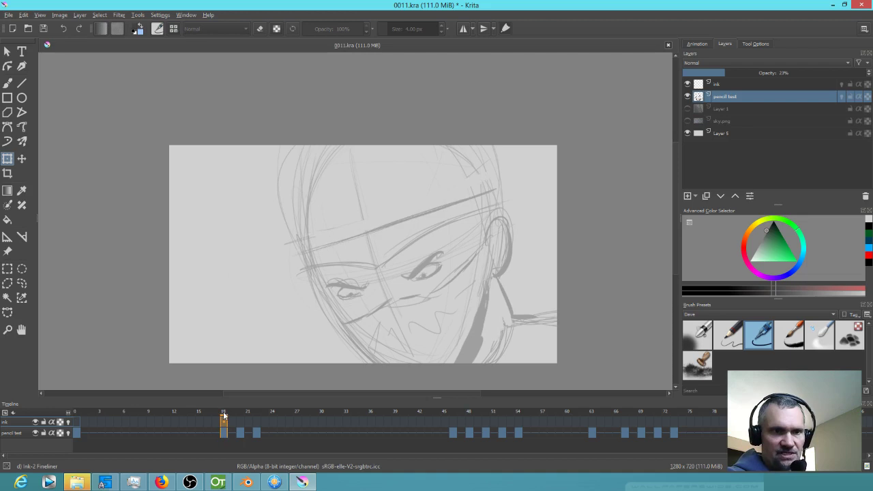
{"action": "left_click_drag", "start_coordinate": [224, 416], "coordinate": [258, 421]}
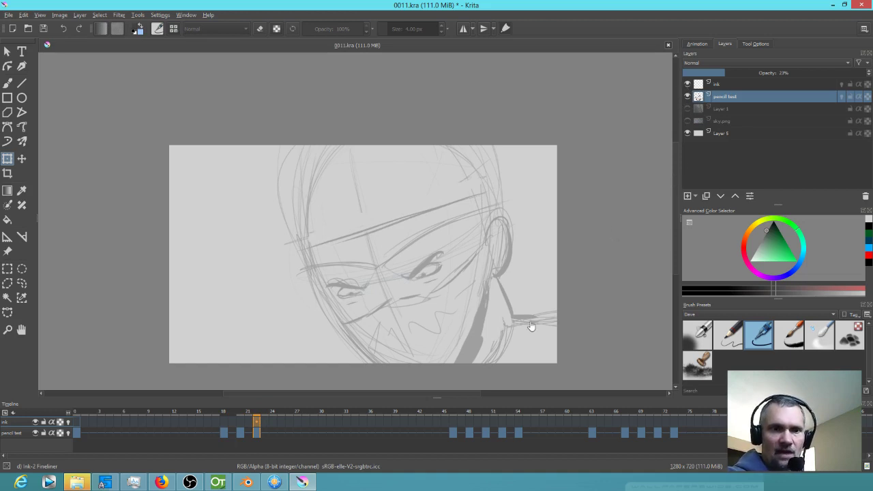
Step: Rename the ink layer as ink - head
{"action": "double_click", "coordinate": [725, 84]}
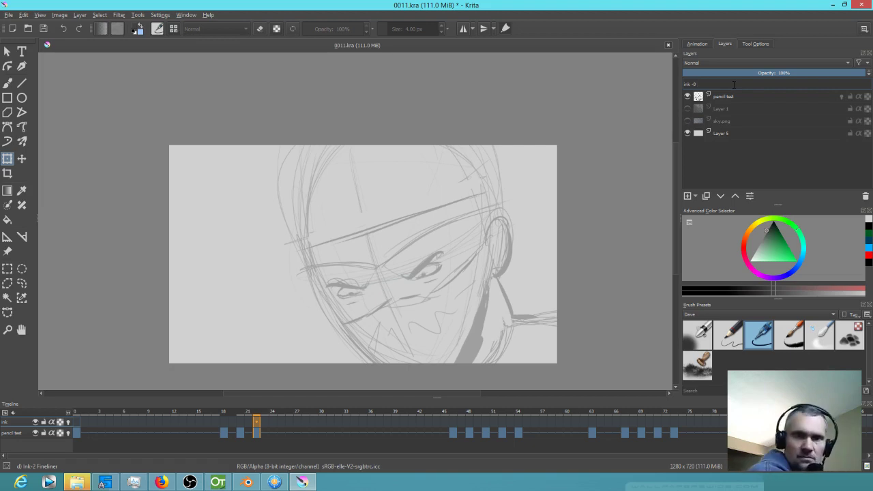
{"action": "type", "text": "- hea"}
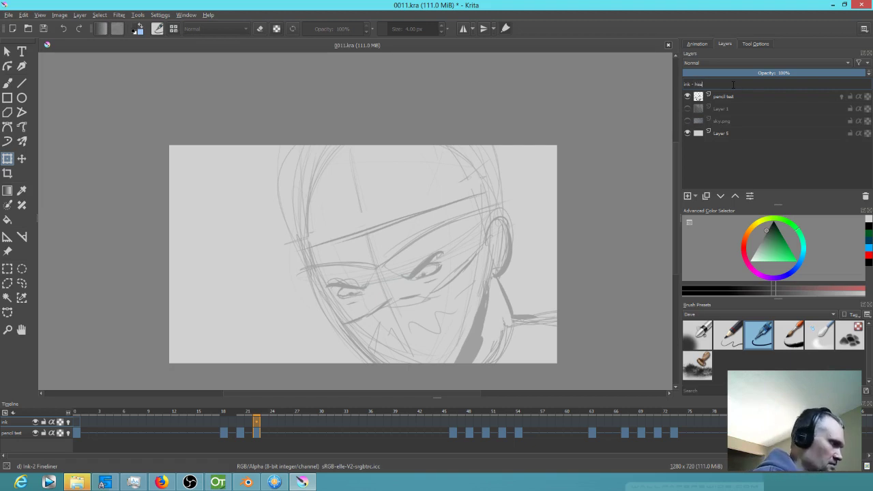
{"action": "type", "text": "d"}
{"action": "key", "text": "Return"}
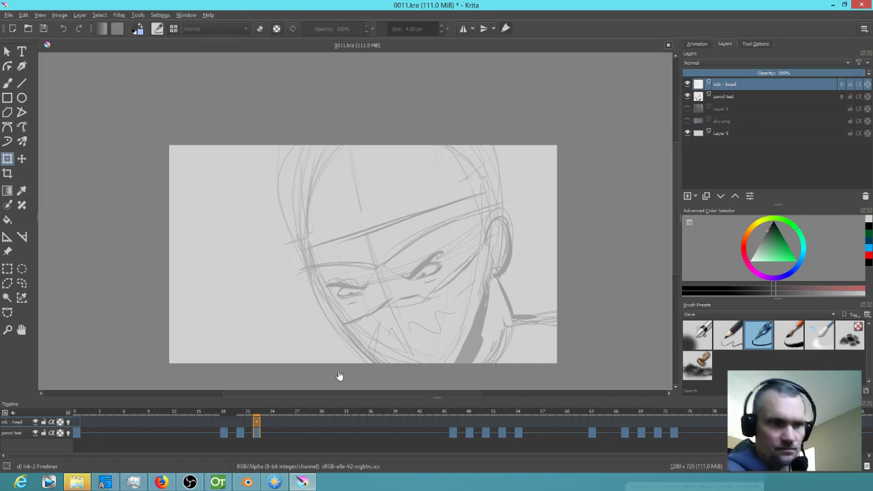
Step: Add a new layer from the timeline above ink - head and name it ink face
{"action": "left_click", "coordinate": [5, 414]}
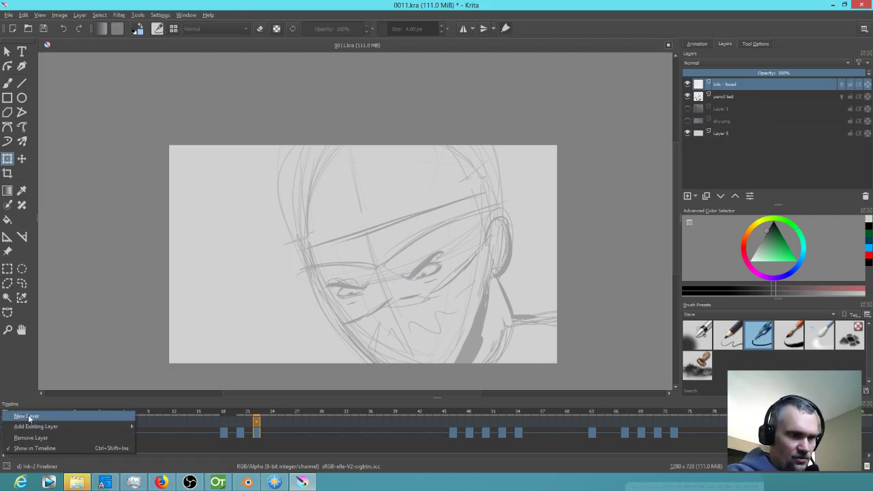
{"action": "left_click", "coordinate": [27, 416]}
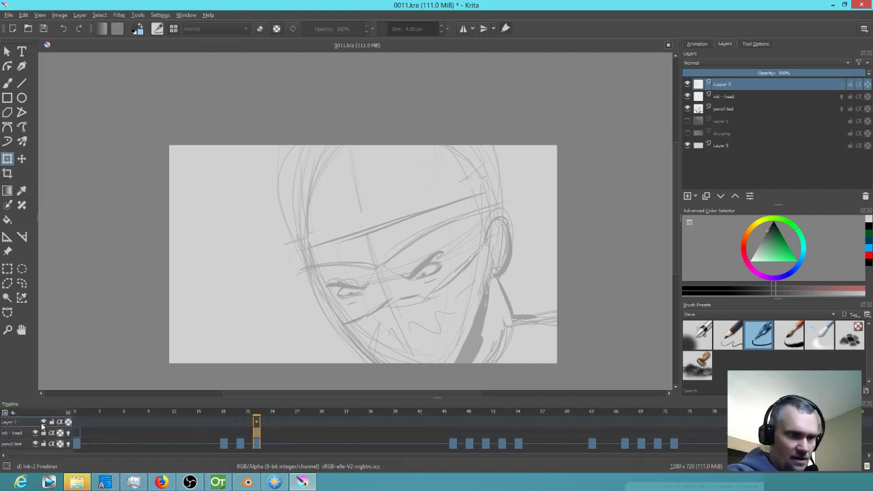
{"action": "double_click", "coordinate": [736, 83]}
{"action": "key", "text": "BackSpace"}
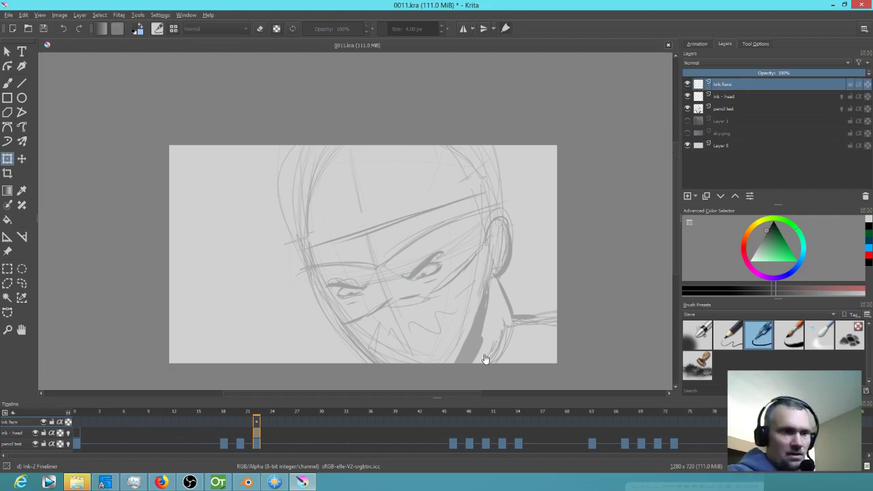
Step: Pin the ink face layer in the timeline and give it blank keyframes at frames 18, 20 and 22
{"action": "left_click", "coordinate": [77, 423]}
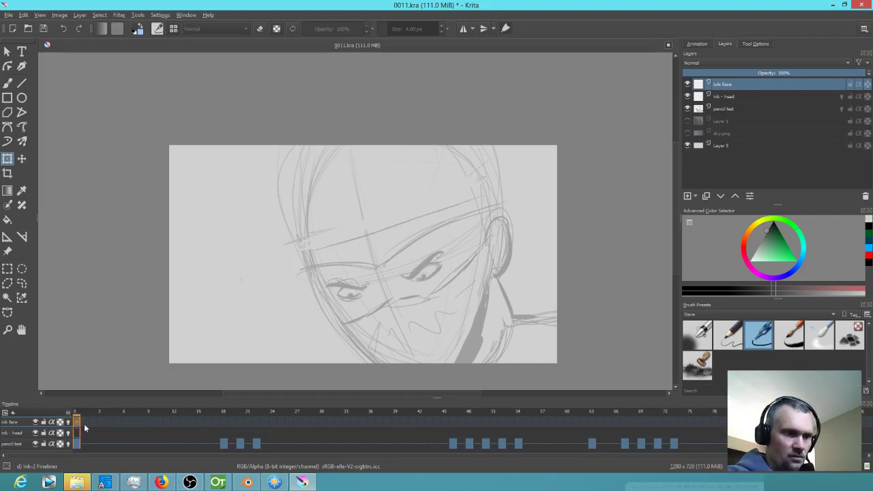
{"action": "left_click", "coordinate": [223, 422]}
{"action": "left_click", "coordinate": [240, 423]}
{"action": "left_click", "coordinate": [256, 422]}
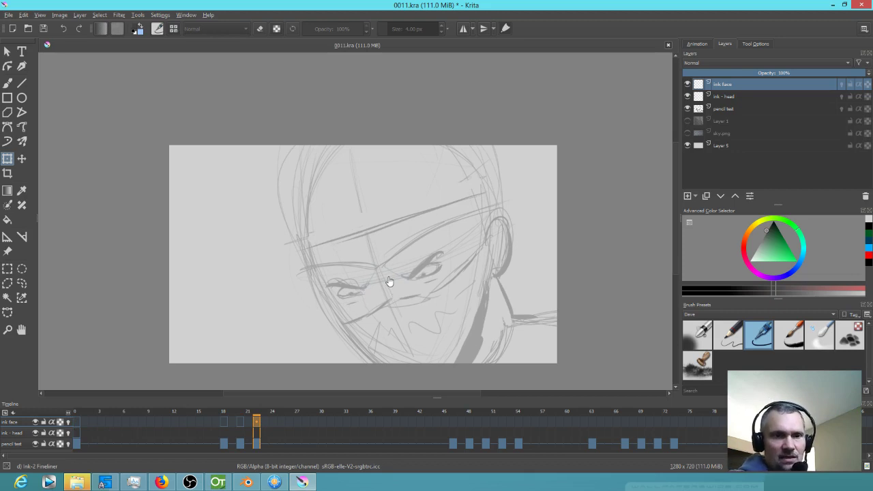
Step: Scrub ahead to the pencil drawing at frame 46 and add blank keyframes there on the ink face and ink - head layers
{"action": "left_click_drag", "start_coordinate": [250, 413], "coordinate": [281, 420]}
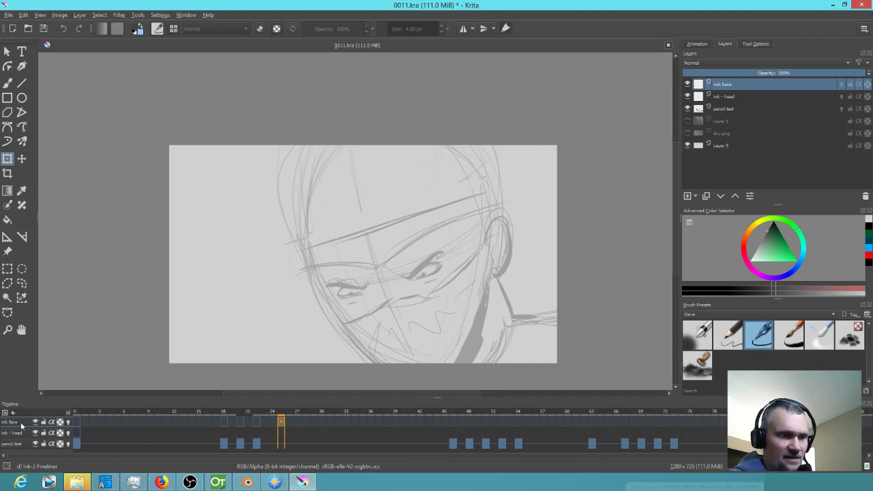
{"action": "left_click", "coordinate": [19, 434]}
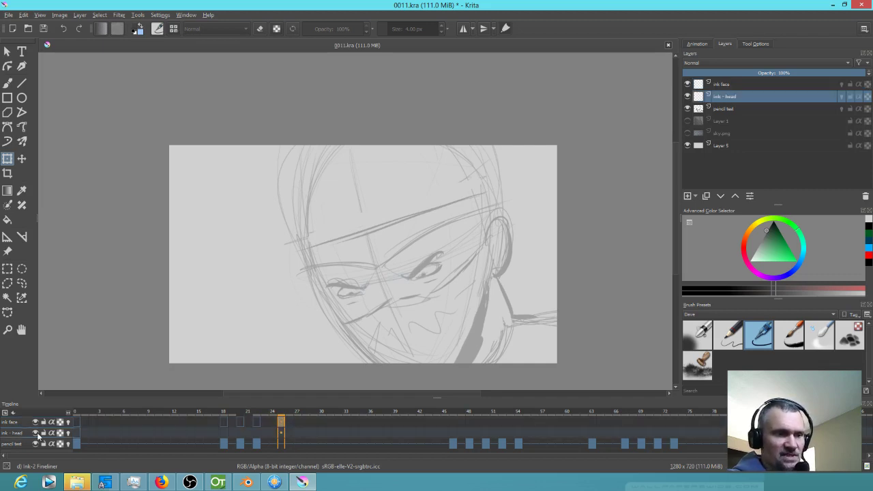
{"action": "mouse_move", "coordinate": [285, 413]}
{"action": "left_mouse_down"}
{"action": "mouse_move", "coordinate": [452, 419]}
{"action": "mouse_move", "coordinate": [450, 426]}
{"action": "left_mouse_up"}
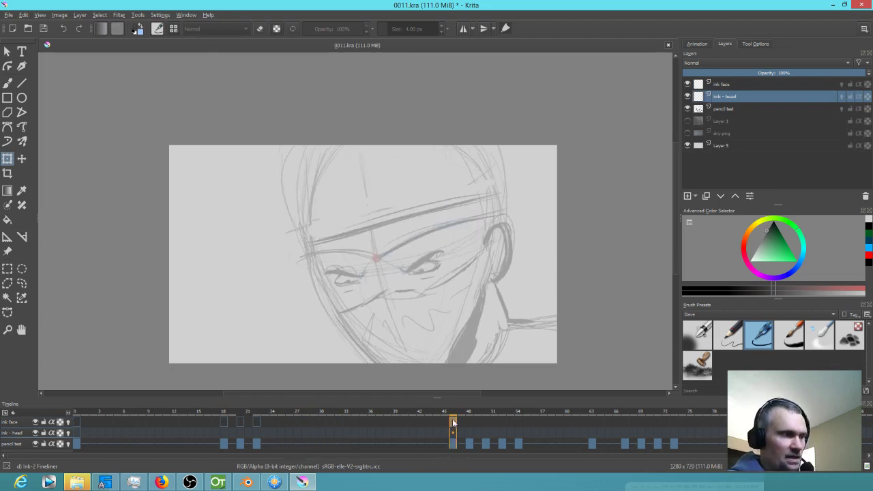
{"action": "left_click_drag", "start_coordinate": [447, 415], "coordinate": [449, 413]}
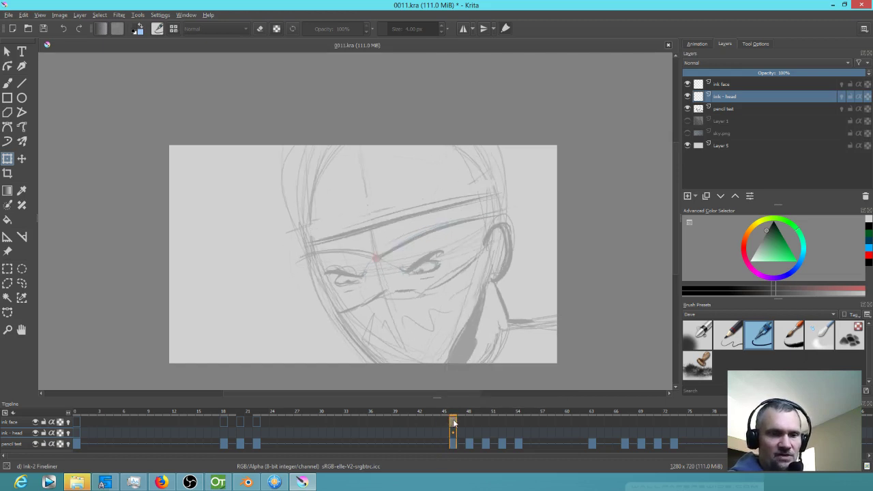
{"action": "mouse_move", "coordinate": [454, 423]}
{"action": "left_mouse_down"}
{"action": "mouse_move", "coordinate": [454, 433]}
{"action": "mouse_move", "coordinate": [459, 413]}
{"action": "mouse_move", "coordinate": [503, 416]}
{"action": "mouse_move", "coordinate": [451, 421]}
{"action": "left_mouse_up"}
{"action": "key", "text": "space"}
{"action": "key", "text": "space"}
{"action": "key", "text": "space"}
{"action": "key", "text": "space"}
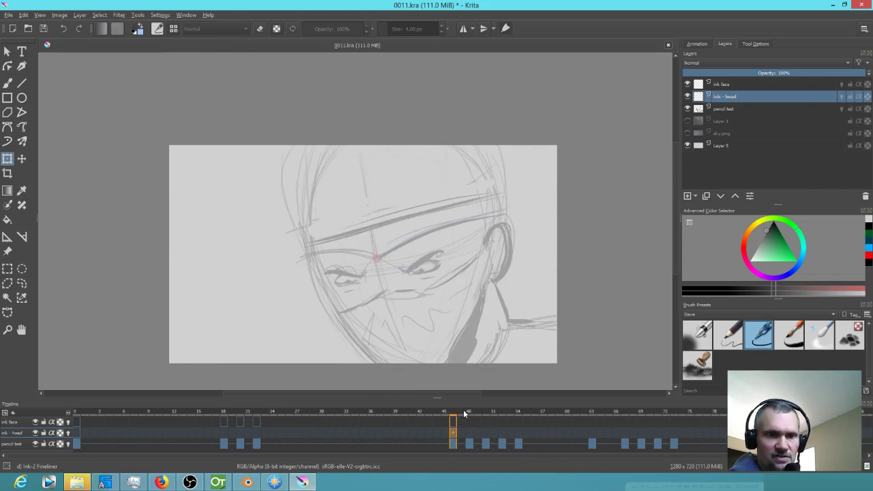
Step: Compare the head turn around frame 48 and add blank keyframes there on both ink layers
{"action": "mouse_move", "coordinate": [468, 418]}
{"action": "left_mouse_down"}
{"action": "mouse_move", "coordinate": [491, 418]}
{"action": "mouse_move", "coordinate": [448, 416]}
{"action": "mouse_move", "coordinate": [467, 415]}
{"action": "left_mouse_up"}
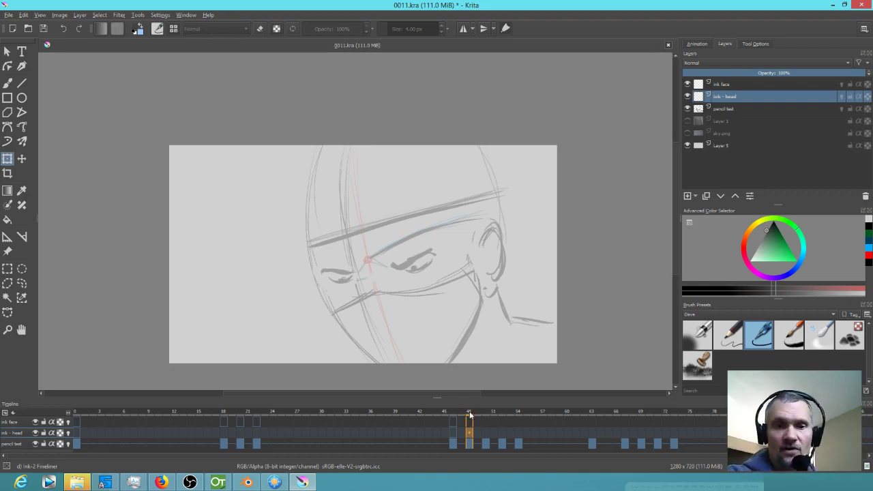
{"action": "left_click", "coordinate": [464, 415]}
{"action": "left_click_drag", "start_coordinate": [465, 417], "coordinate": [472, 419]}
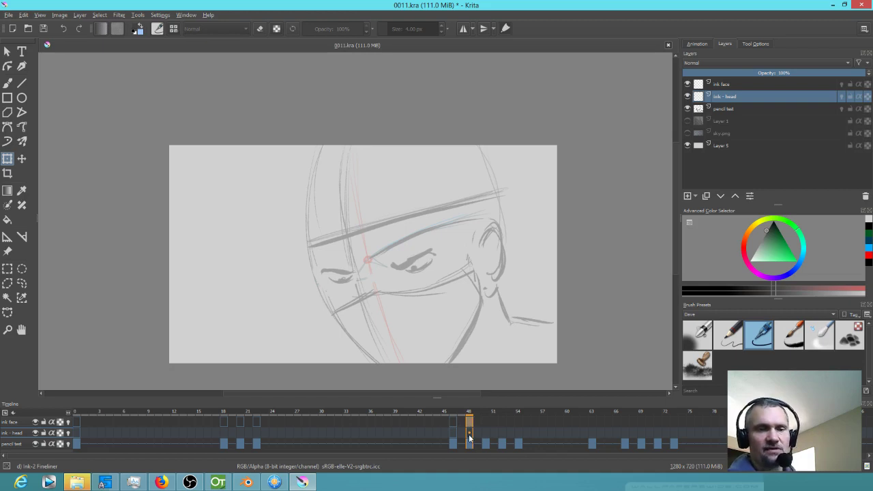
{"action": "mouse_move", "coordinate": [469, 438]}
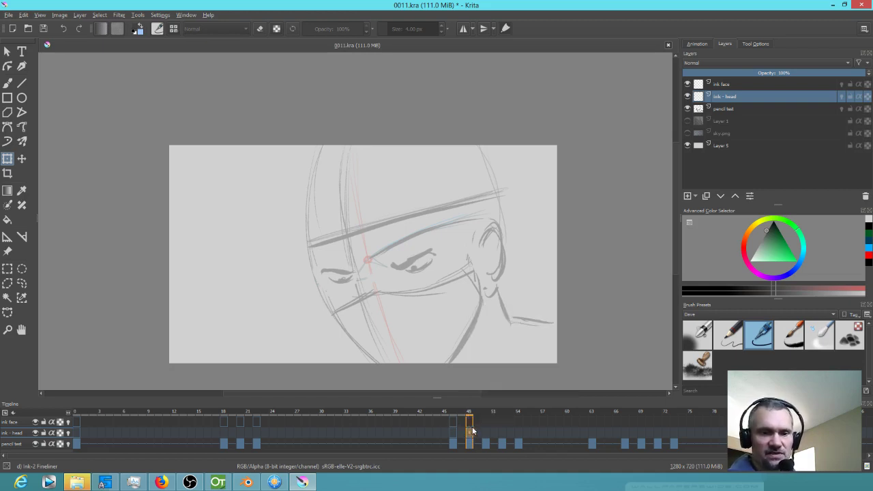
Step: Add a blank keyframe at frame 50 on the ink - head layer and review the pencil drawings through frame 63
{"action": "left_click", "coordinate": [486, 433]}
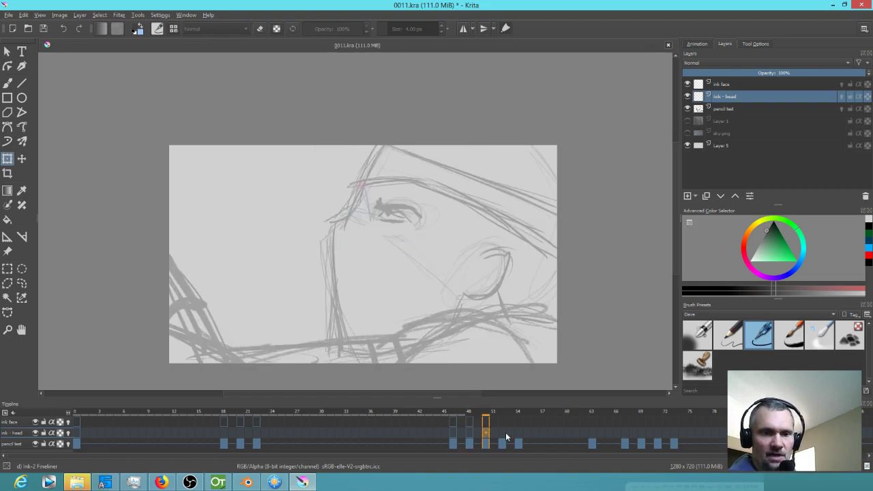
{"action": "left_click", "coordinate": [502, 430]}
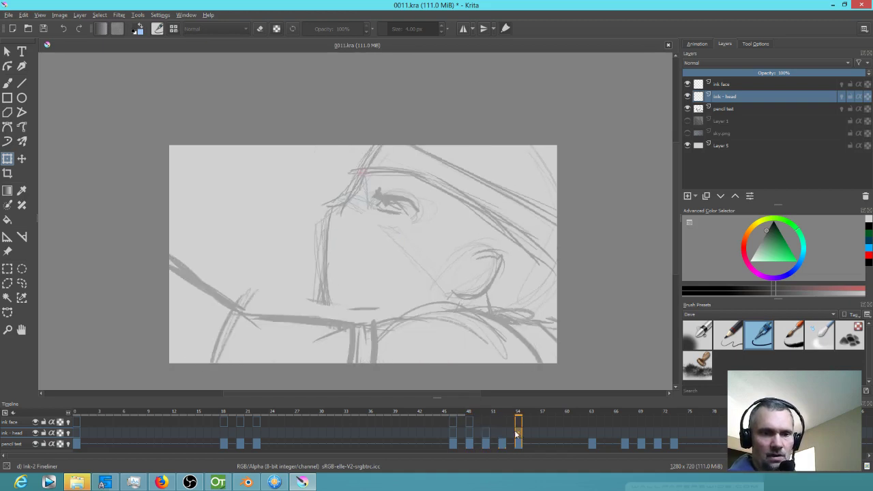
{"action": "key", "text": "Right"}
{"action": "key", "text": "Right"}
{"action": "key", "text": "Left"}
{"action": "key", "text": "Left"}
{"action": "key", "text": "Left"}
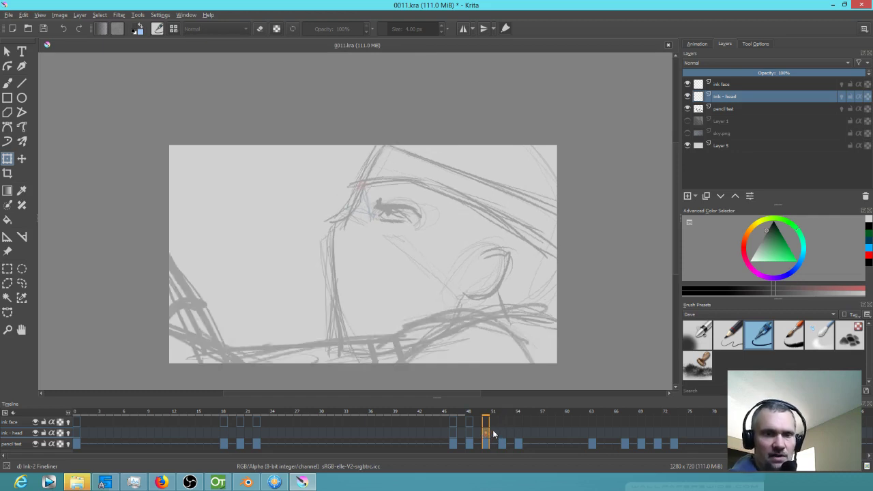
{"action": "left_click", "coordinate": [505, 430]}
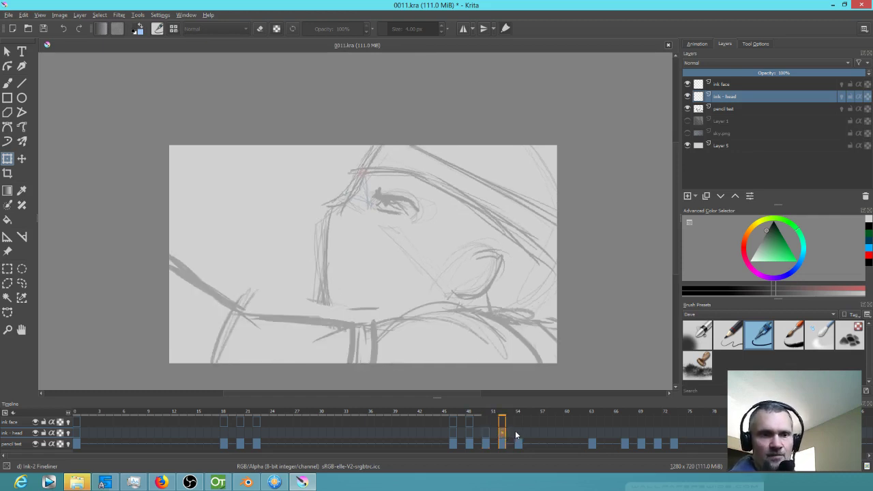
{"action": "left_click_drag", "start_coordinate": [486, 436], "coordinate": [518, 431]}
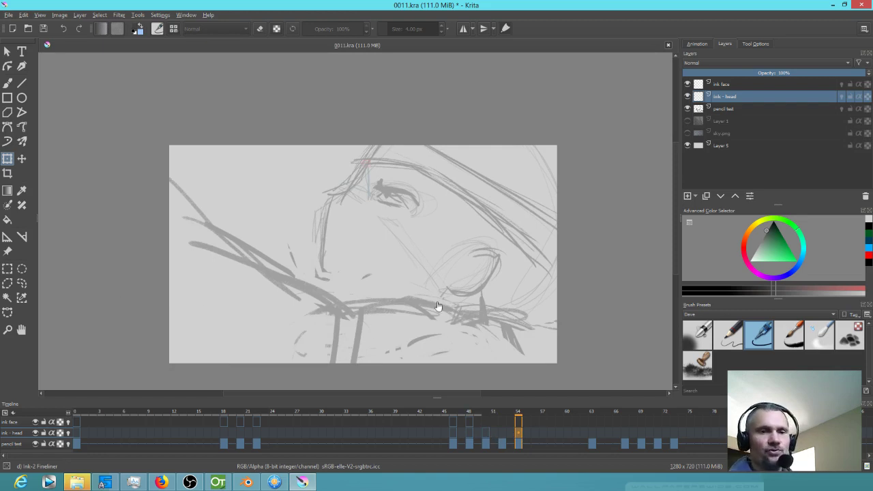
{"action": "mouse_move", "coordinate": [518, 416]}
{"action": "left_mouse_down"}
{"action": "mouse_move", "coordinate": [629, 427]}
{"action": "mouse_move", "coordinate": [453, 419]}
{"action": "mouse_move", "coordinate": [591, 422]}
{"action": "mouse_move", "coordinate": [625, 436]}
{"action": "mouse_move", "coordinate": [672, 431]}
{"action": "mouse_move", "coordinate": [568, 436]}
{"action": "mouse_move", "coordinate": [454, 423]}
{"action": "mouse_move", "coordinate": [650, 429]}
{"action": "mouse_move", "coordinate": [503, 428]}
{"action": "mouse_move", "coordinate": [591, 424]}
{"action": "left_mouse_up"}
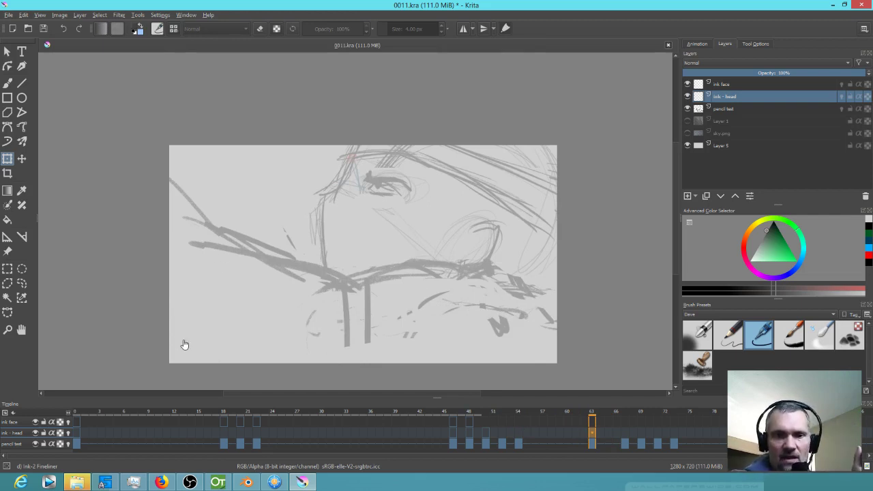
{"action": "left_click_drag", "start_coordinate": [590, 414], "coordinate": [461, 413]}
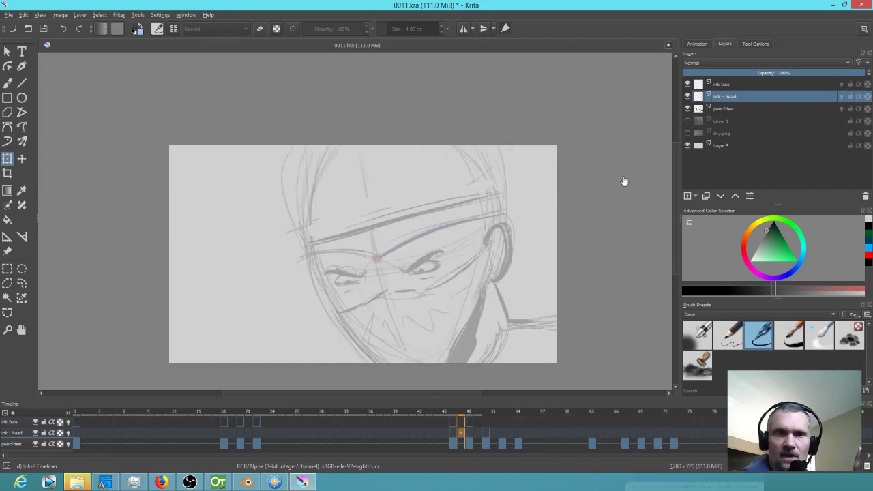
Step: Rename the ink face layer as ink face / arm
{"action": "double_click", "coordinate": [732, 84]}
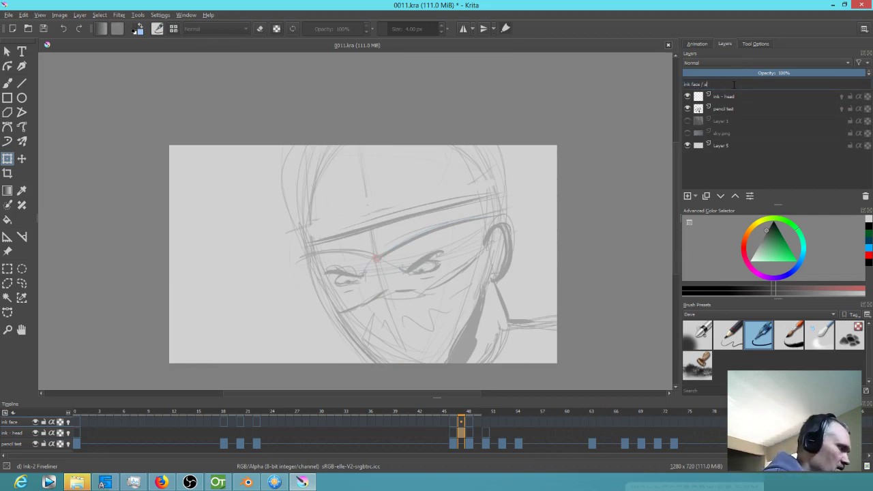
{"action": "type", "text": "/ arm"}
{"action": "key", "text": "Return"}
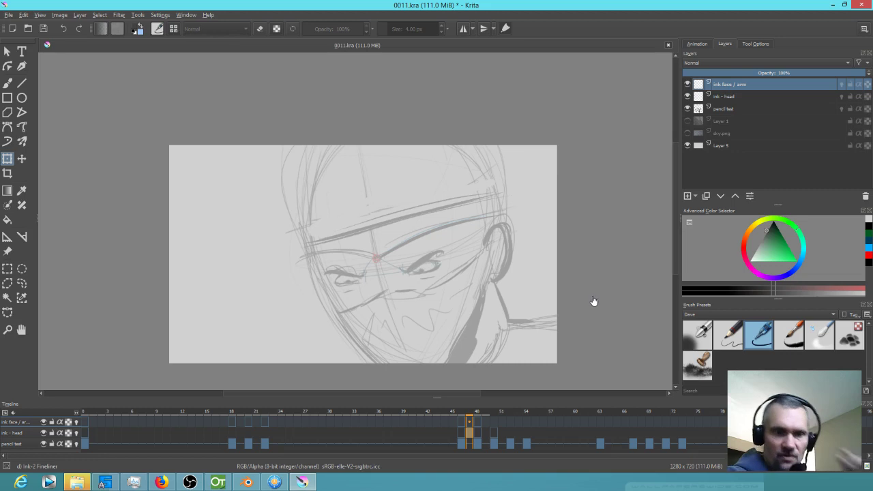
Step: Ink the slanted right-hand eyebrow at frame 0 on the ink face / arm layer with the Ink-7 Brush Rough preset at 25 px
{"action": "left_click", "coordinate": [84, 437]}
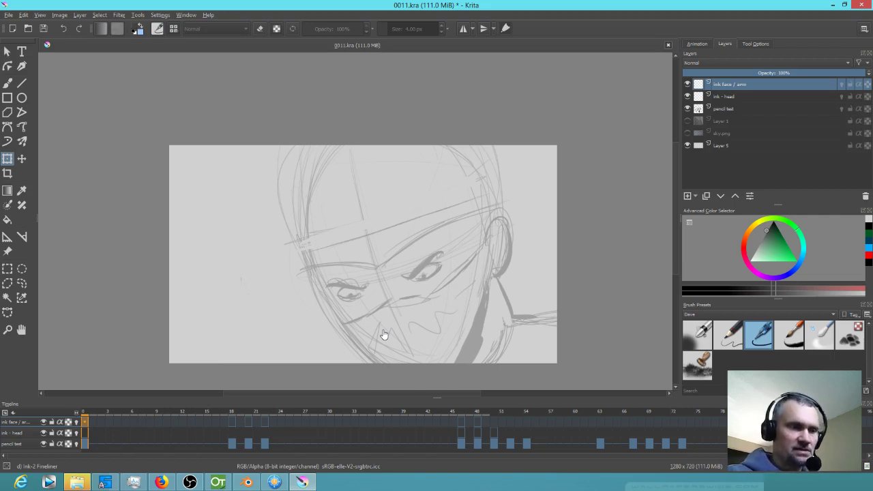
{"action": "left_click_drag", "start_coordinate": [88, 413], "coordinate": [256, 422]}
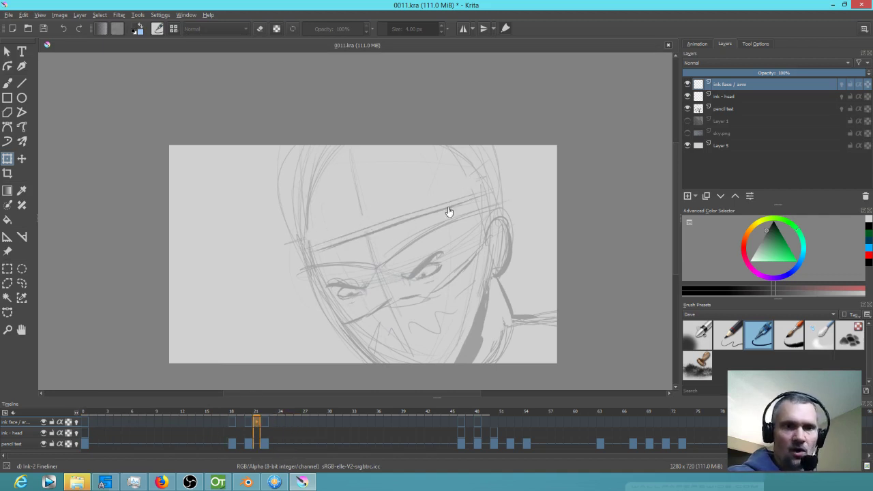
{"action": "left_click_drag", "start_coordinate": [258, 415], "coordinate": [79, 420]}
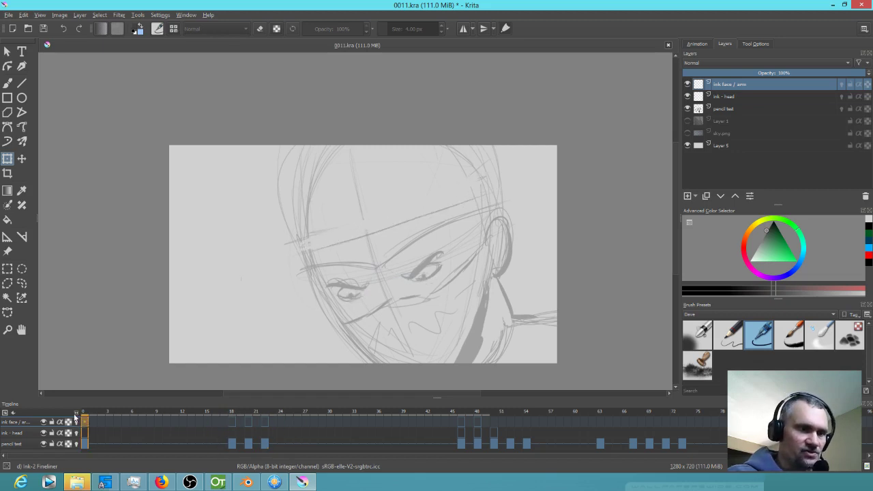
{"action": "left_click_drag", "start_coordinate": [467, 283], "coordinate": [413, 238]}
{"action": "scroll", "coordinate": [399, 234], "scroll_direction": "up", "scroll_amount": 3}
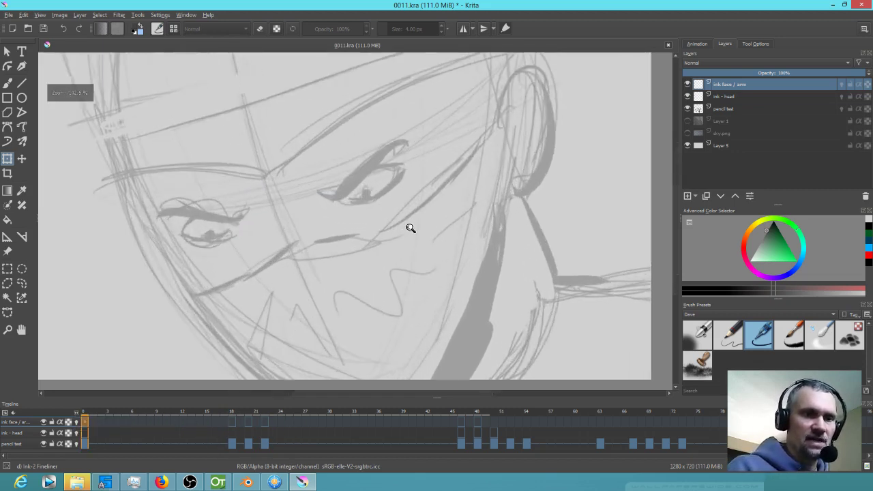
{"action": "scroll", "coordinate": [436, 232], "scroll_direction": "up", "scroll_amount": 2}
{"action": "left_click", "coordinate": [795, 336]}
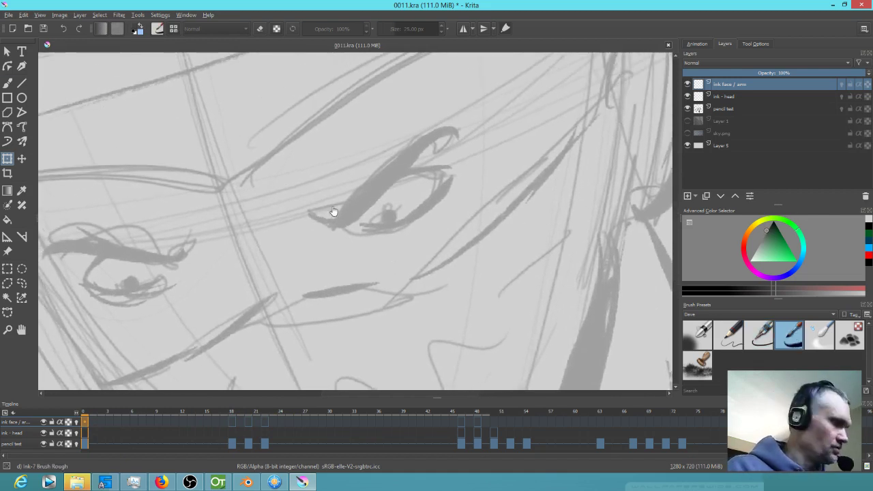
{"action": "key", "text": "b"}
{"action": "mouse_move", "coordinate": [315, 217]}
{"action": "left_mouse_down"}
{"action": "mouse_move", "coordinate": [348, 213]}
{"action": "mouse_move", "coordinate": [426, 146]}
{"action": "mouse_move", "coordinate": [460, 133]}
{"action": "left_mouse_up"}
Step: Set the brush smoothing to Stabilizer and refine the right-hand eyebrow with another stroke from its outer tip
{"action": "left_click", "coordinate": [753, 44]}
{"action": "left_click", "coordinate": [757, 65]}
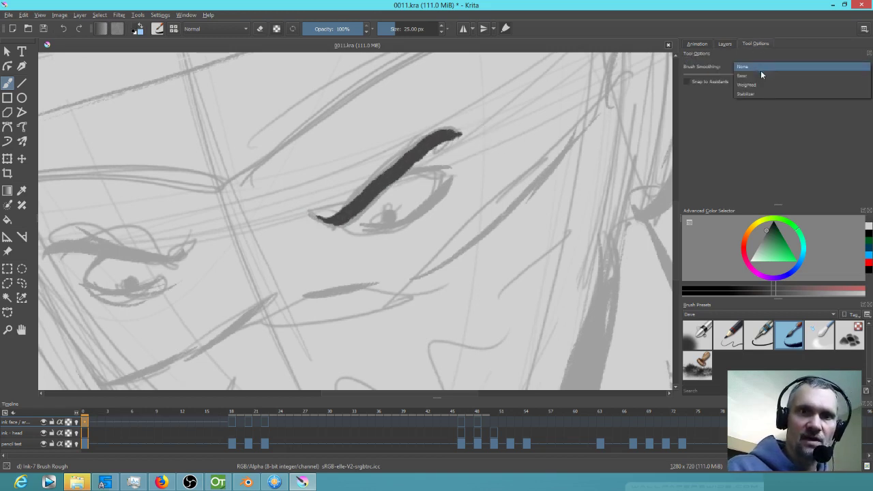
{"action": "left_click", "coordinate": [761, 94]}
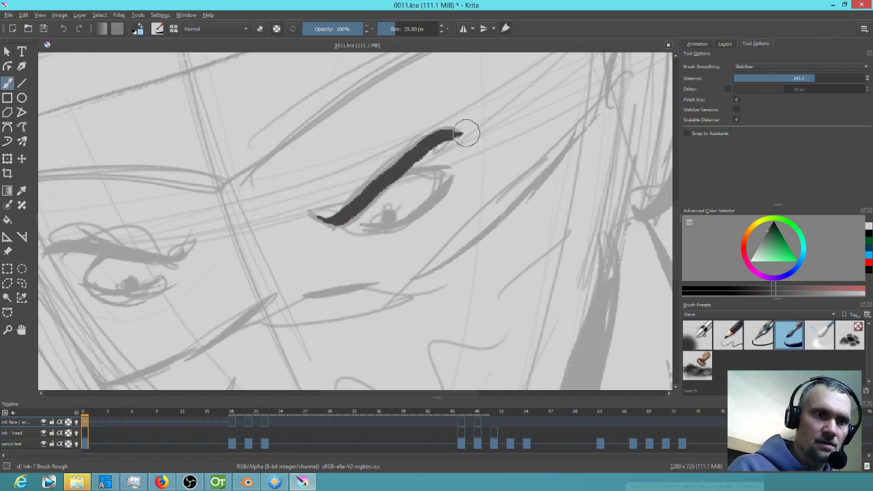
{"action": "mouse_move", "coordinate": [466, 133]}
{"action": "left_mouse_down"}
{"action": "mouse_move", "coordinate": [424, 144]}
{"action": "mouse_move", "coordinate": [370, 194]}
{"action": "left_mouse_up"}
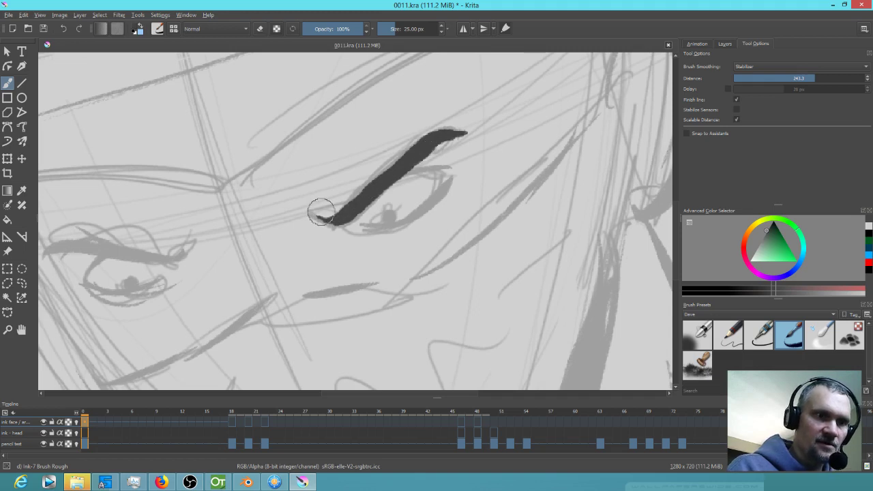
Step: Ink the left-hand eyebrow over the sketch and trim its underside with the brush in eraser mode
{"action": "left_click_drag", "start_coordinate": [356, 267], "coordinate": [496, 254]}
{"action": "mouse_move", "coordinate": [352, 226]}
{"action": "left_mouse_down"}
{"action": "mouse_move", "coordinate": [328, 238]}
{"action": "mouse_move", "coordinate": [302, 236]}
{"action": "left_mouse_up"}
{"action": "left_click_drag", "start_coordinate": [262, 227], "coordinate": [214, 231]}
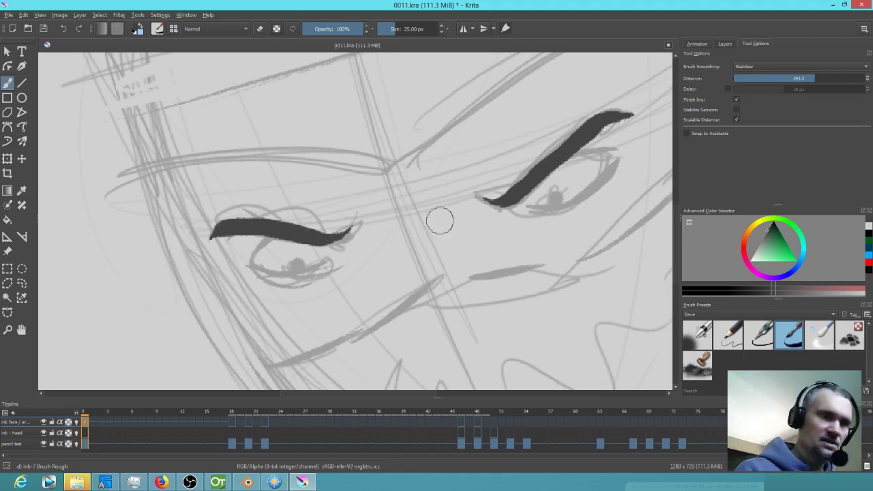
{"action": "key", "text": "e"}
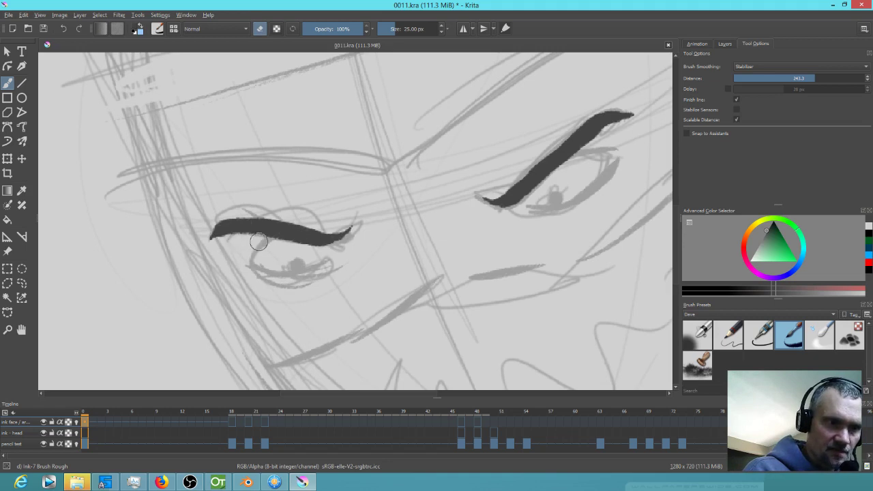
{"action": "left_click_drag", "start_coordinate": [287, 246], "coordinate": [318, 257]}
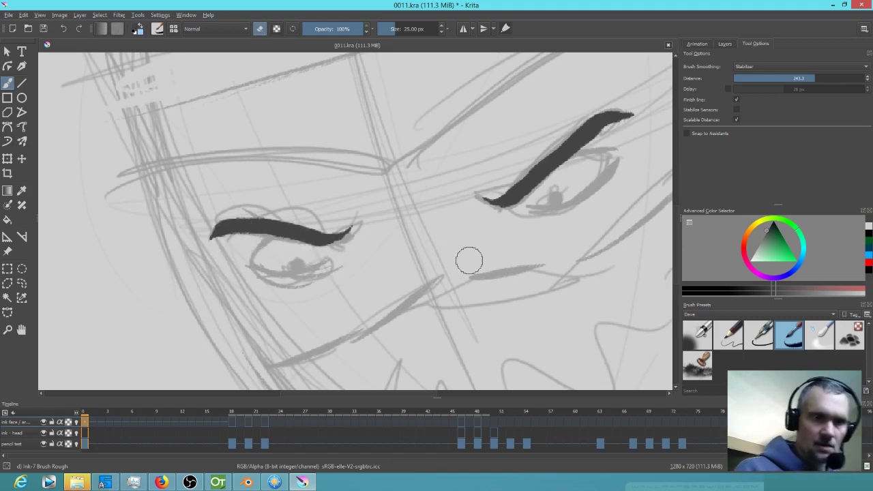
{"action": "left_click_drag", "start_coordinate": [533, 260], "coordinate": [490, 254]}
{"action": "scroll", "coordinate": [488, 255], "scroll_direction": "down", "scroll_amount": 2}
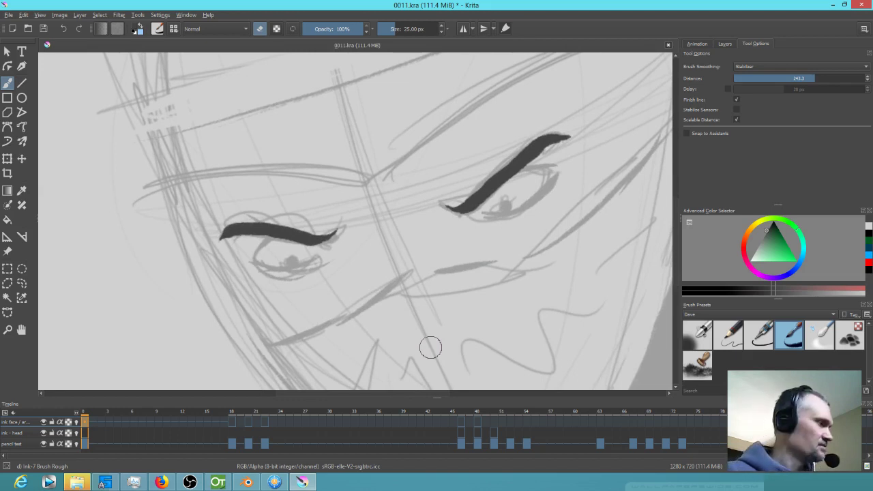
Step: Extend the right-hand eyebrow's outer tip, erase its edges into a cleaner taper and check the face in a mirrored view
{"action": "key", "text": "e"}
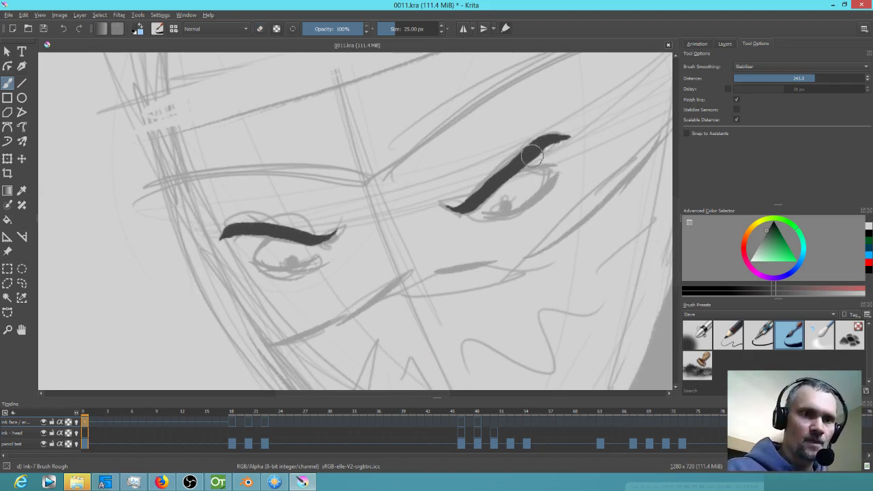
{"action": "left_click_drag", "start_coordinate": [544, 150], "coordinate": [565, 139]}
{"action": "key", "text": "e"}
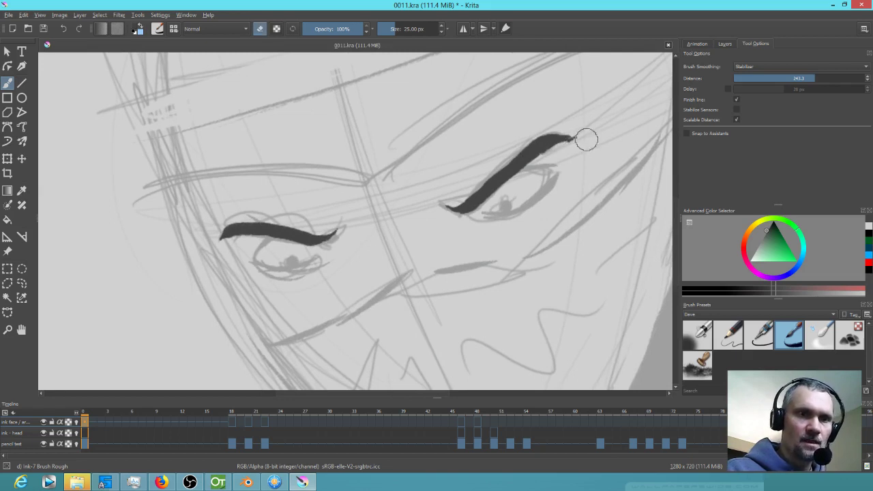
{"action": "left_click_drag", "start_coordinate": [566, 147], "coordinate": [543, 159]}
{"action": "mouse_move", "coordinate": [578, 130]}
{"action": "left_mouse_down"}
{"action": "mouse_move", "coordinate": [523, 139]}
{"action": "mouse_move", "coordinate": [475, 212]}
{"action": "left_mouse_up"}
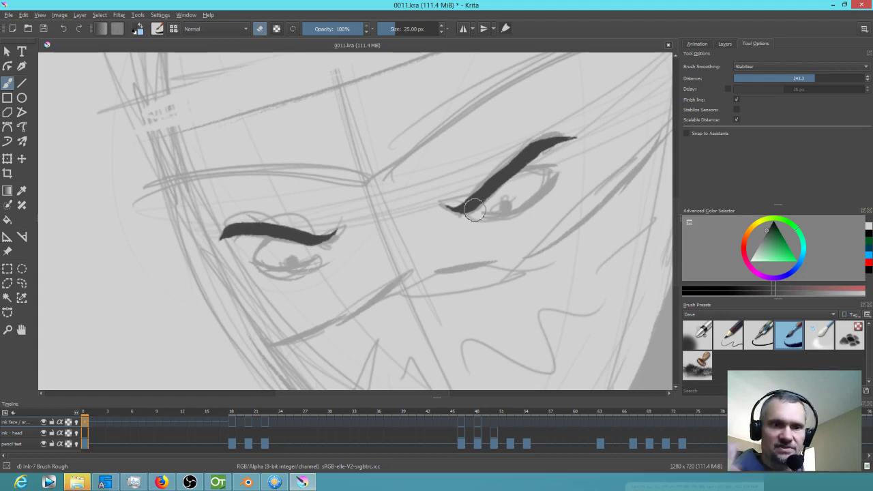
{"action": "key", "text": "m"}
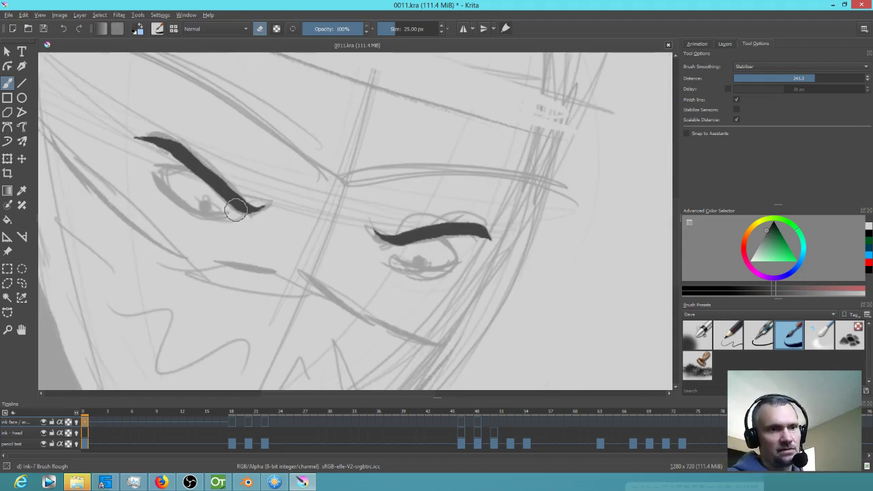
{"action": "key", "text": "m"}
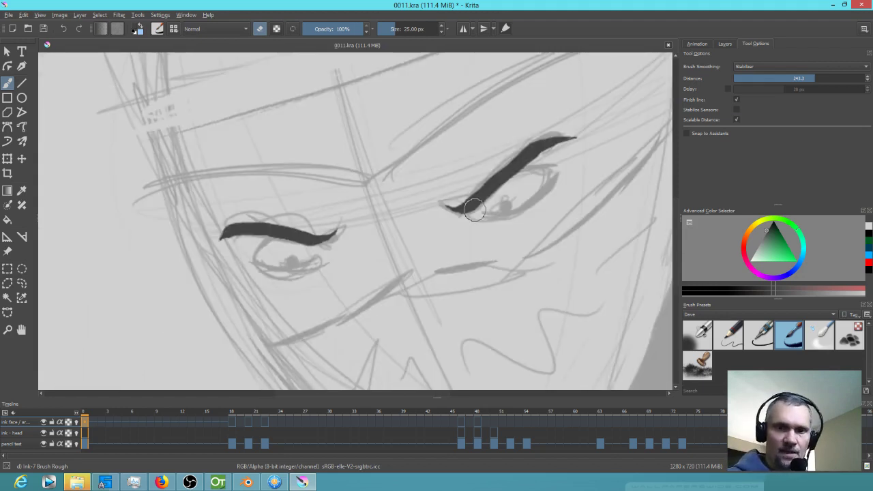
Step: Try touching up the left-hand eyebrow's underside with the Ink-2 Fineliner at 4 px in the mirrored view
{"action": "key", "text": "slash"}
{"action": "key", "text": "m"}
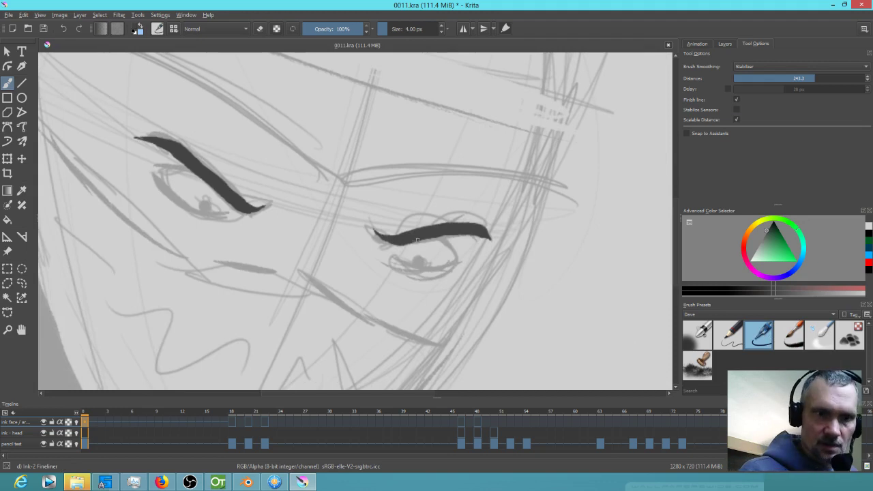
{"action": "left_click_drag", "start_coordinate": [438, 238], "coordinate": [459, 235]}
{"action": "key", "text": "m"}
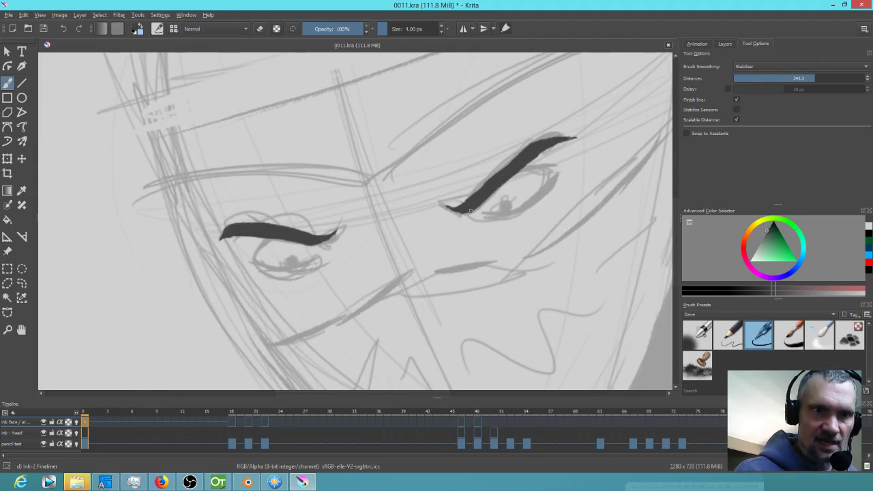
{"action": "left_click", "coordinate": [795, 343]}
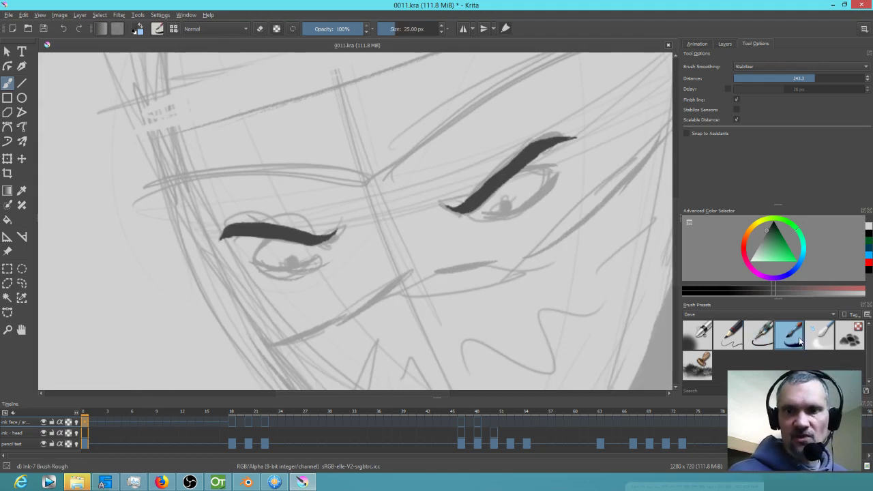
Step: Ink the outlines of both eyes beneath the eyebrows with the Ink-2 Fineliner at 4 px, checking them in a mirrored view
{"action": "left_click", "coordinate": [759, 334]}
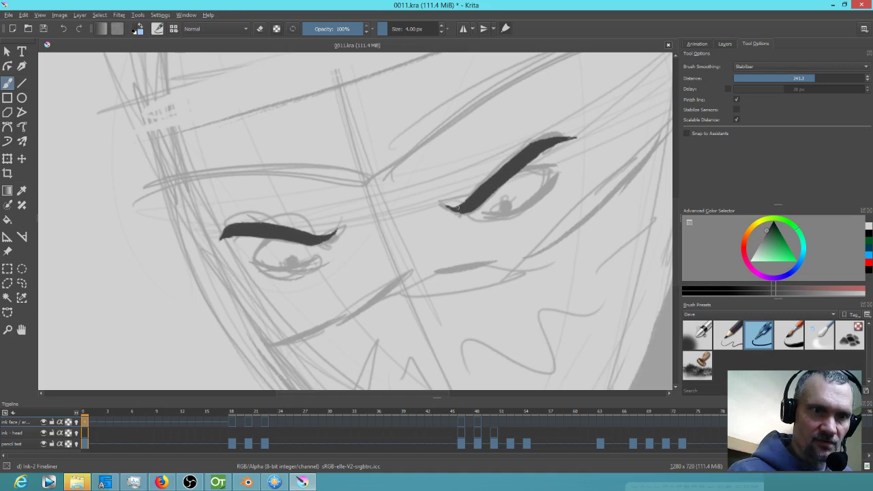
{"action": "key", "text": "m"}
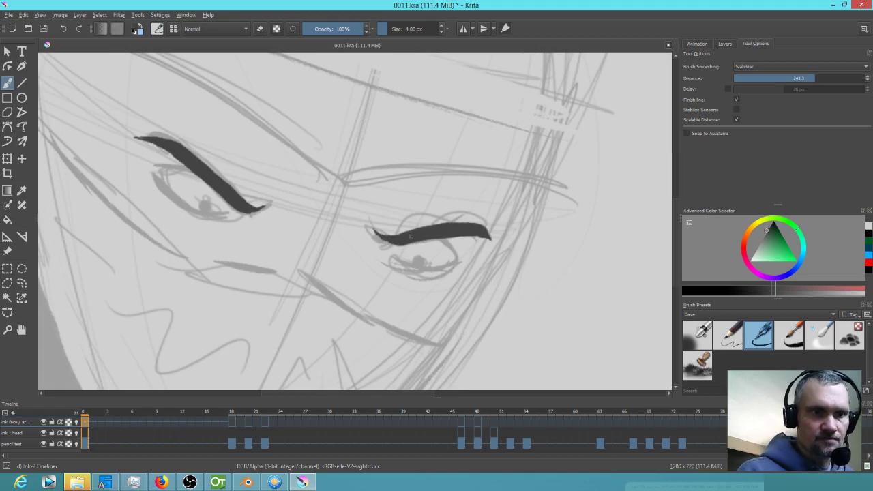
{"action": "key", "text": "m"}
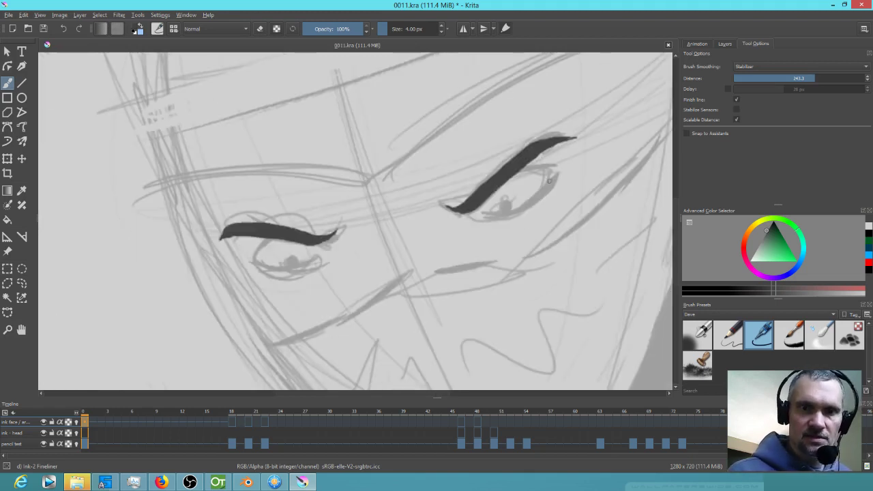
{"action": "left_click_drag", "start_coordinate": [518, 174], "coordinate": [549, 170]}
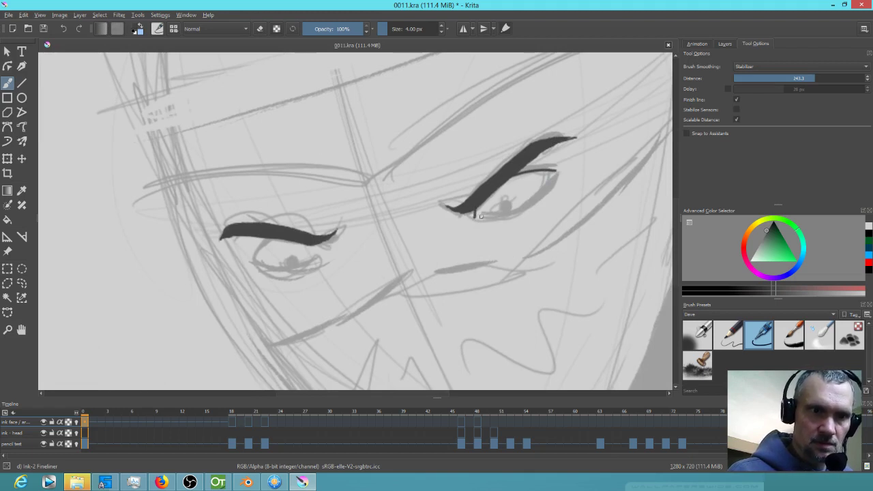
{"action": "mouse_move", "coordinate": [480, 217]}
{"action": "left_mouse_down"}
{"action": "mouse_move", "coordinate": [524, 205]}
{"action": "mouse_move", "coordinate": [553, 175]}
{"action": "left_mouse_up"}
{"action": "key", "text": "m"}
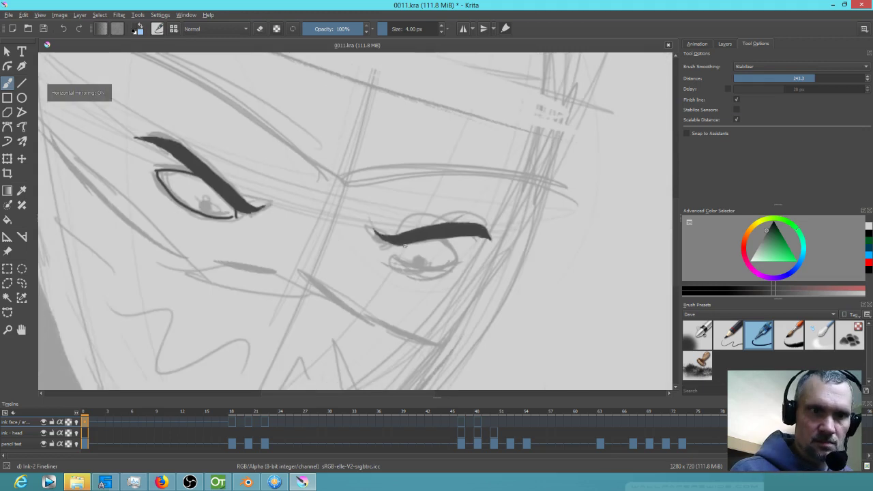
{"action": "key", "text": "m"}
{"action": "mouse_move", "coordinate": [274, 239]}
{"action": "left_mouse_down"}
{"action": "mouse_move", "coordinate": [258, 252]}
{"action": "mouse_move", "coordinate": [258, 266]}
{"action": "mouse_move", "coordinate": [320, 256]}
{"action": "left_mouse_up"}
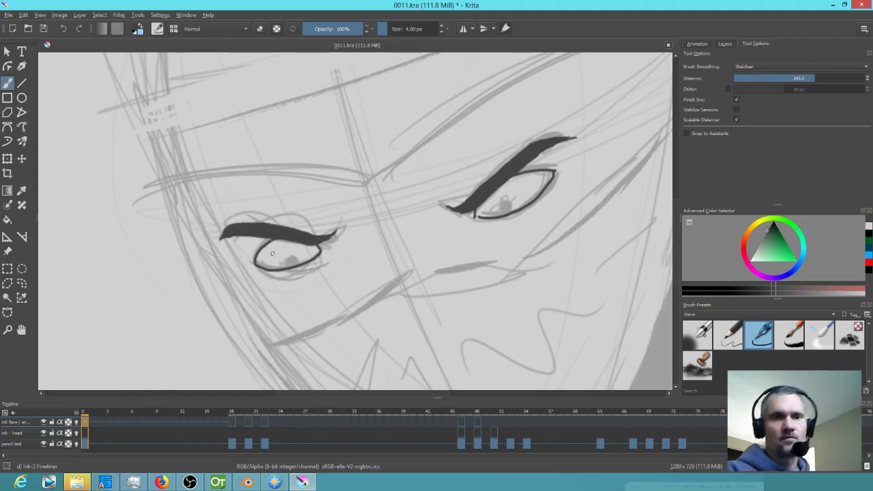
Step: Ink a small round pupil outline inside each eye with the Ink-2 Fineliner at 4 px
{"action": "scroll", "coordinate": [273, 253], "scroll_direction": "down", "scroll_amount": 3}
{"action": "scroll", "coordinate": [315, 288], "scroll_direction": "up", "scroll_amount": 6}
{"action": "scroll", "coordinate": [325, 270], "scroll_direction": "down", "scroll_amount": 2}
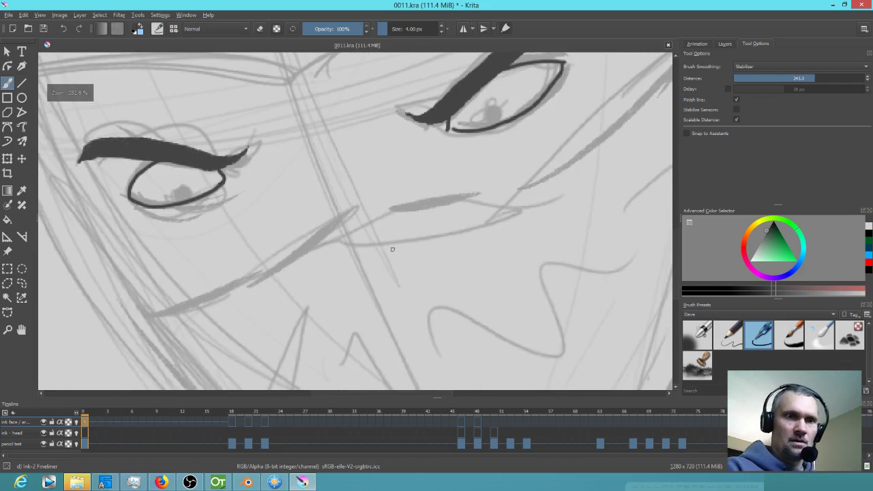
{"action": "scroll", "coordinate": [392, 249], "scroll_direction": "up", "scroll_amount": 2}
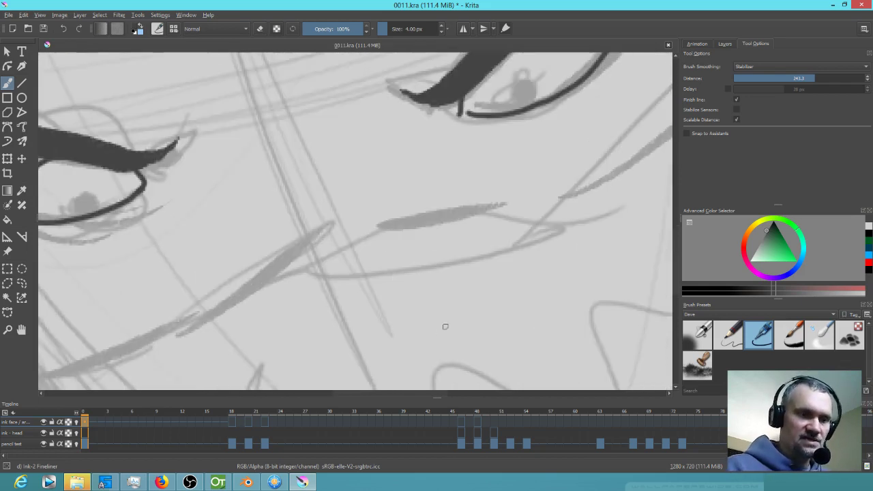
{"action": "mouse_move", "coordinate": [524, 89]}
{"action": "left_mouse_down"}
{"action": "mouse_move", "coordinate": [519, 84]}
{"action": "mouse_move", "coordinate": [511, 100]}
{"action": "mouse_move", "coordinate": [533, 102]}
{"action": "mouse_move", "coordinate": [530, 90]}
{"action": "left_mouse_up"}
{"action": "mouse_move", "coordinate": [520, 144]}
{"action": "left_mouse_down"}
{"action": "mouse_move", "coordinate": [518, 161]}
{"action": "mouse_move", "coordinate": [572, 148]}
{"action": "left_mouse_up"}
{"action": "mouse_move", "coordinate": [179, 210]}
{"action": "left_mouse_down"}
{"action": "mouse_move", "coordinate": [169, 208]}
{"action": "mouse_move", "coordinate": [170, 224]}
{"action": "mouse_move", "coordinate": [186, 217]}
{"action": "mouse_move", "coordinate": [177, 208]}
{"action": "left_mouse_up"}
{"action": "scroll", "coordinate": [176, 213], "scroll_direction": "down", "scroll_amount": 3}
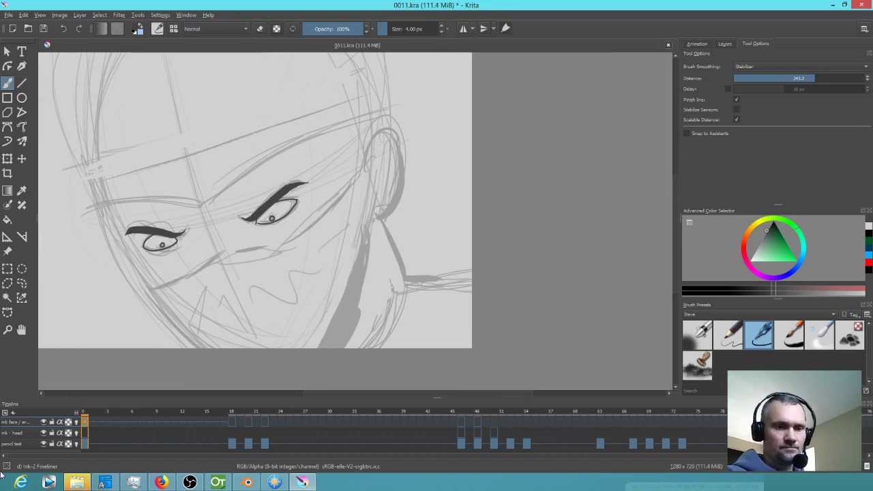
Step: Switch to Blender and scrub through the shot 0011 strip in the sequencer to examine the rough eye animation
{"action": "left_click", "coordinate": [247, 482]}
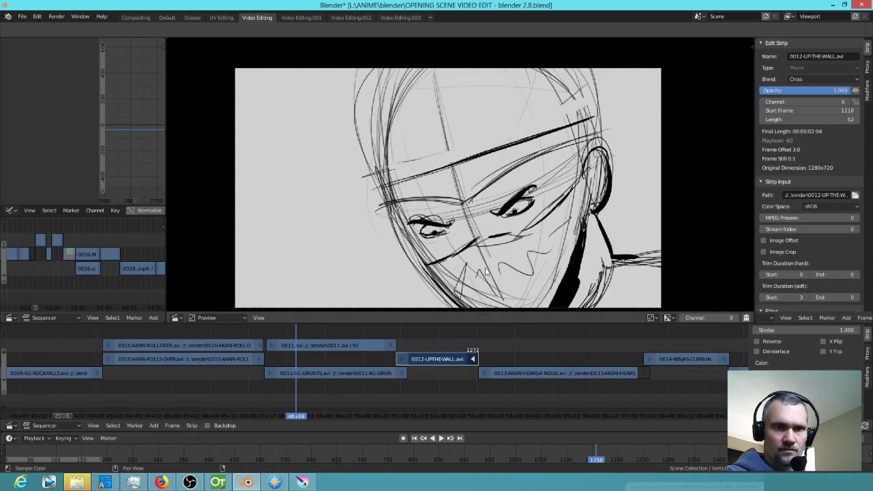
{"action": "scroll", "coordinate": [513, 345], "scroll_direction": "down", "scroll_amount": 6}
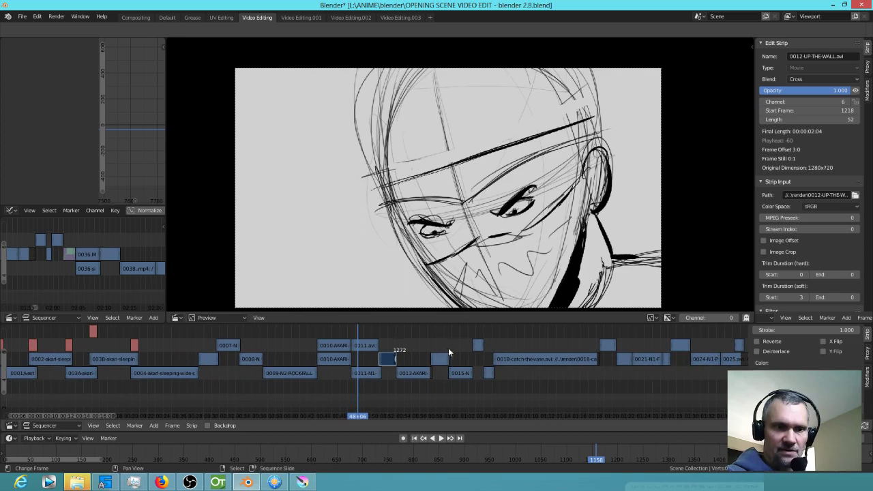
{"action": "mouse_move", "coordinate": [444, 349]}
{"action": "left_mouse_down"}
{"action": "mouse_move", "coordinate": [603, 353]}
{"action": "mouse_move", "coordinate": [362, 347]}
{"action": "mouse_move", "coordinate": [386, 332]}
{"action": "mouse_move", "coordinate": [362, 336]}
{"action": "left_mouse_up"}
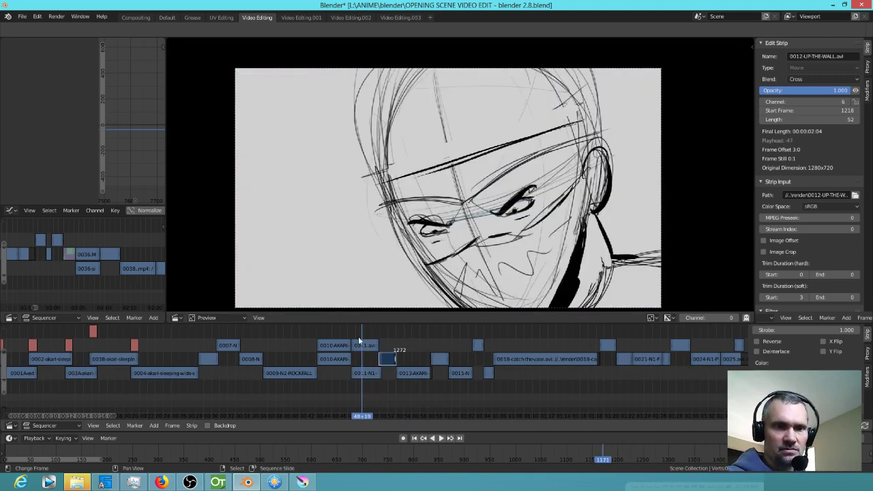
Step: Return to Krita, isolate the ink face / arm layer and fill both pupils with the dark ink colour
{"action": "left_click", "coordinate": [302, 482]}
{"action": "scroll", "coordinate": [199, 220], "scroll_direction": "up", "scroll_amount": 3}
{"action": "left_click_drag", "start_coordinate": [263, 229], "coordinate": [364, 218]}
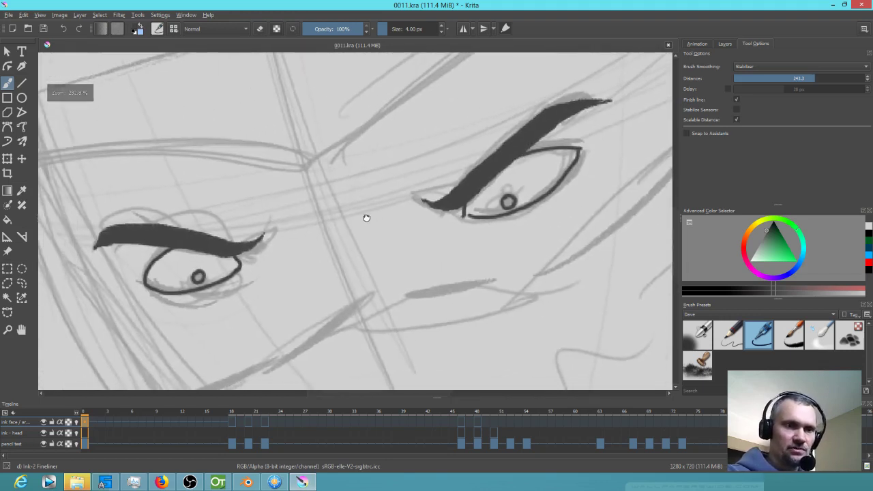
{"action": "key", "text": "f"}
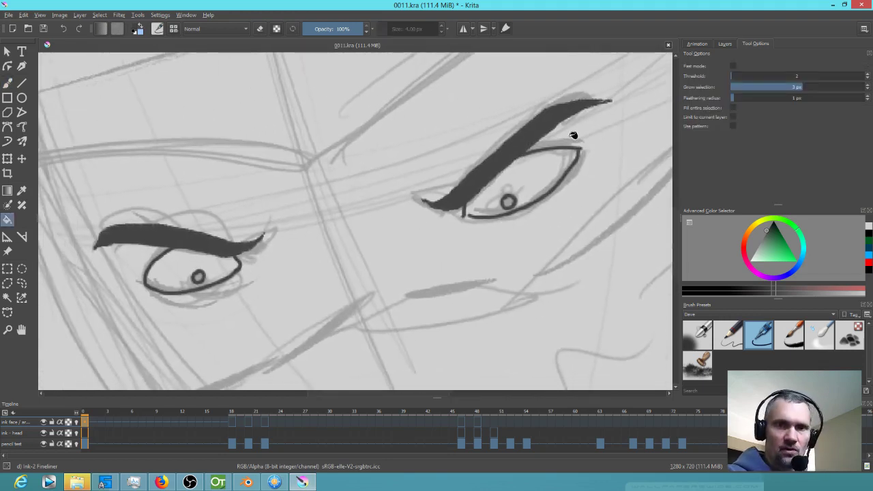
{"action": "left_click", "coordinate": [722, 45]}
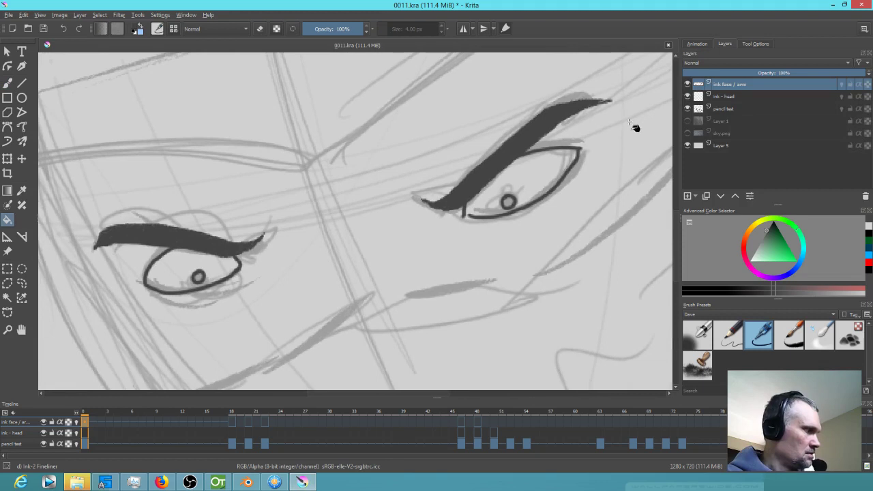
{"action": "key", "text": "alt+i"}
{"action": "left_click", "coordinate": [508, 202]}
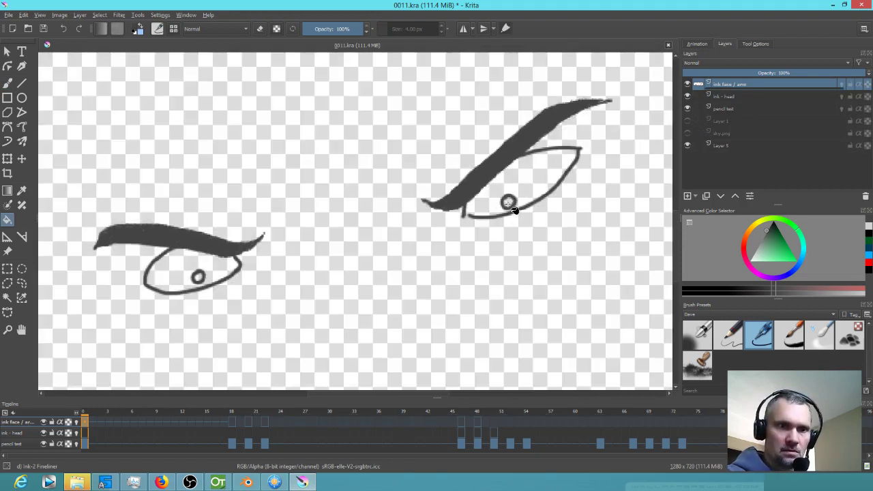
{"action": "left_click", "coordinate": [198, 277]}
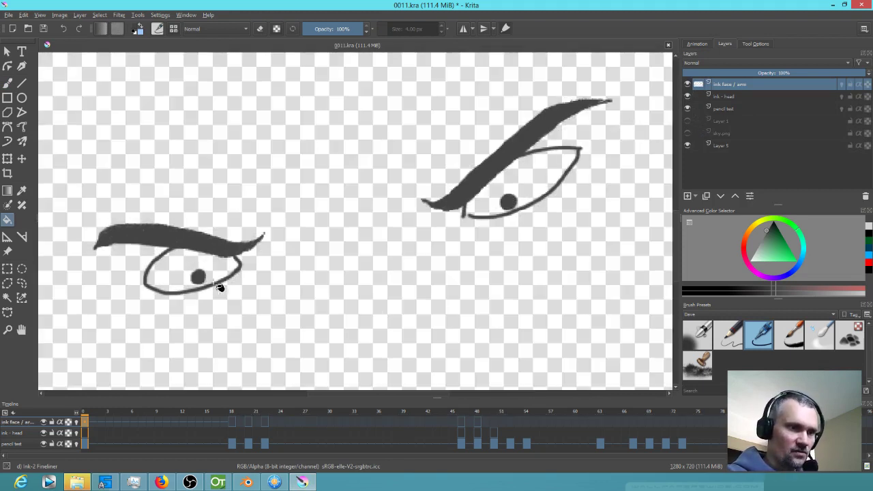
{"action": "key", "text": "alt+i"}
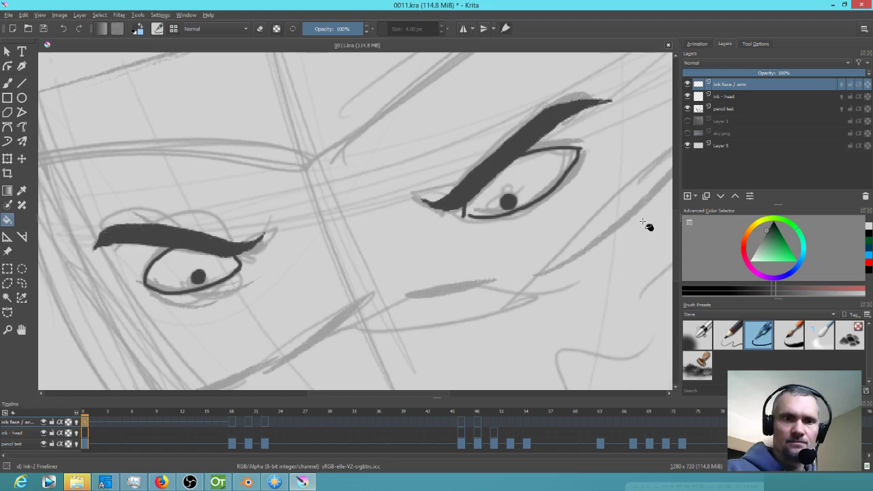
Step: Fill the whites of both eyes with off-white using the Behind blending mode, and restore the mode to Normal
{"action": "left_click_drag", "start_coordinate": [767, 250], "coordinate": [749, 259]}
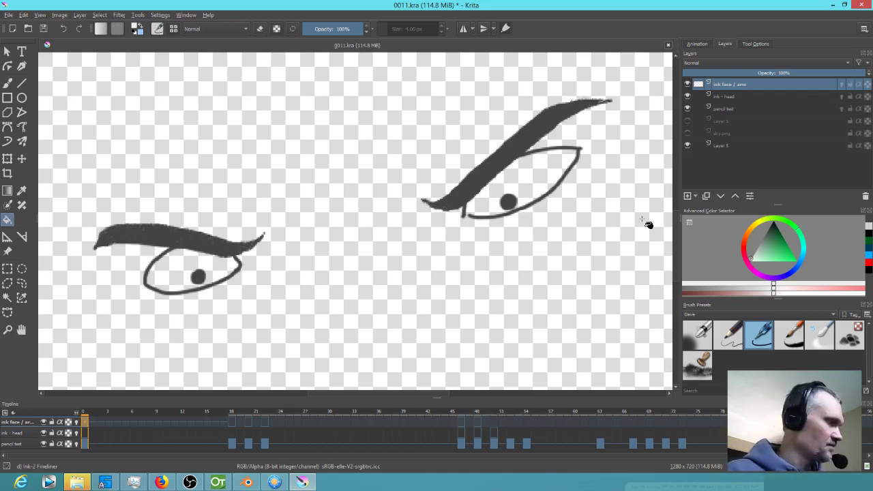
{"action": "key", "text": "b"}
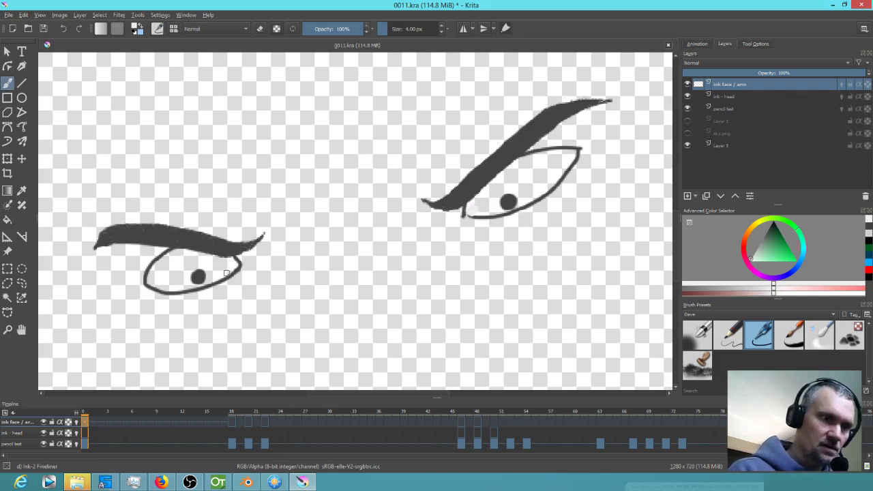
{"action": "left_click", "coordinate": [220, 29]}
{"action": "left_click", "coordinate": [220, 39]}
{"action": "key", "text": "f"}
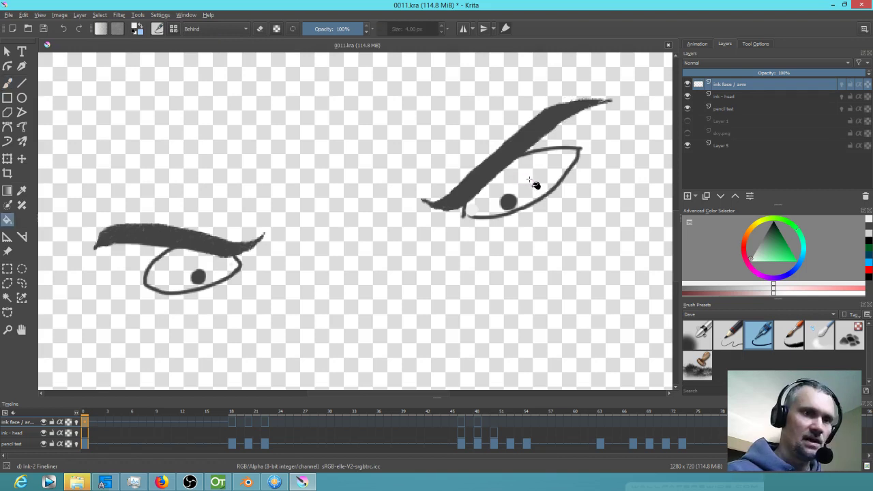
{"action": "left_click", "coordinate": [530, 181]}
{"action": "left_click", "coordinate": [183, 275]}
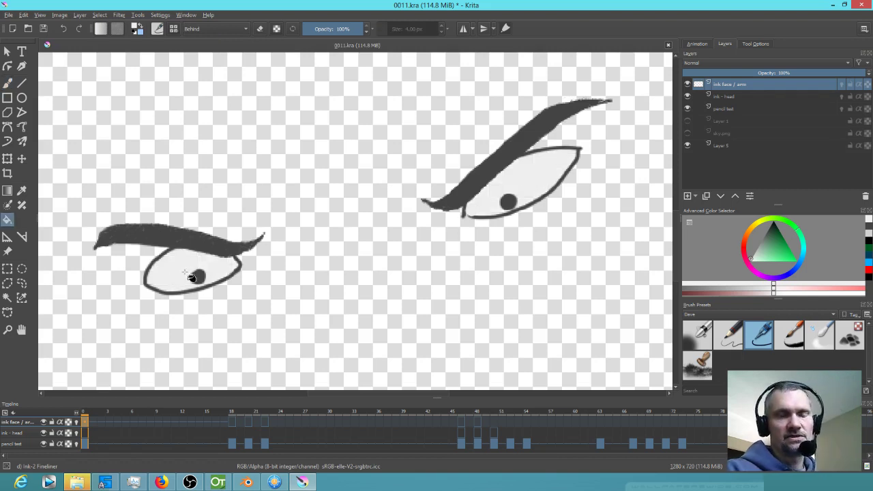
{"action": "left_click", "coordinate": [215, 28]}
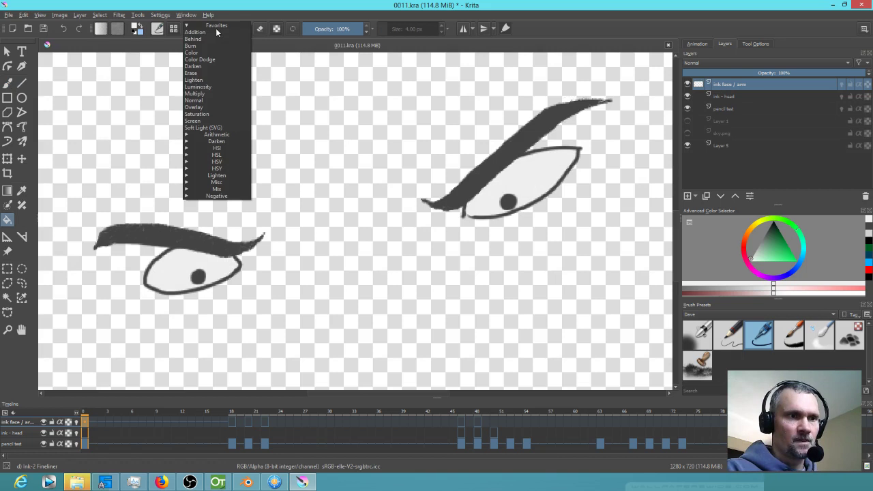
{"action": "left_click", "coordinate": [218, 100]}
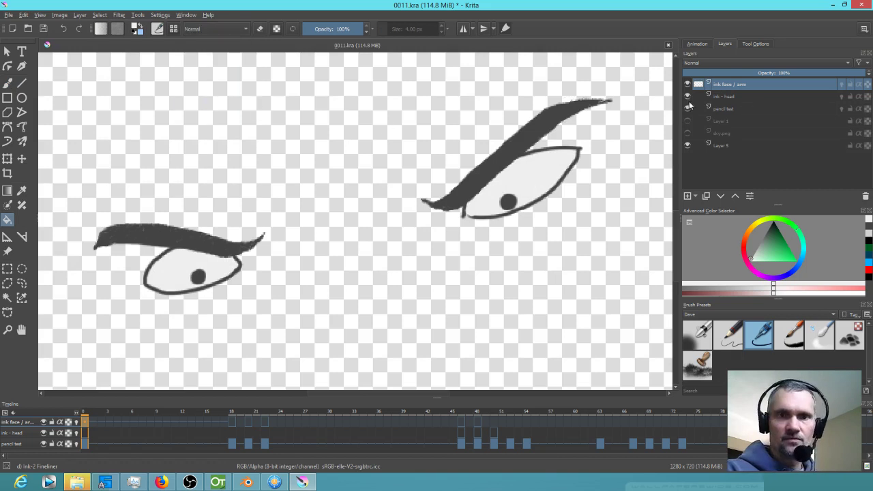
{"action": "scroll", "coordinate": [135, 184], "scroll_direction": "down", "scroll_amount": 3}
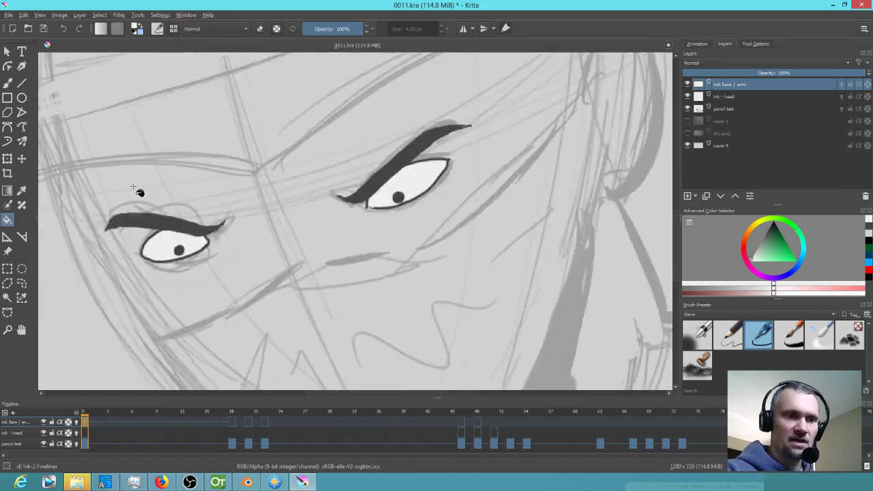
{"action": "left_click_drag", "start_coordinate": [188, 175], "coordinate": [298, 199]}
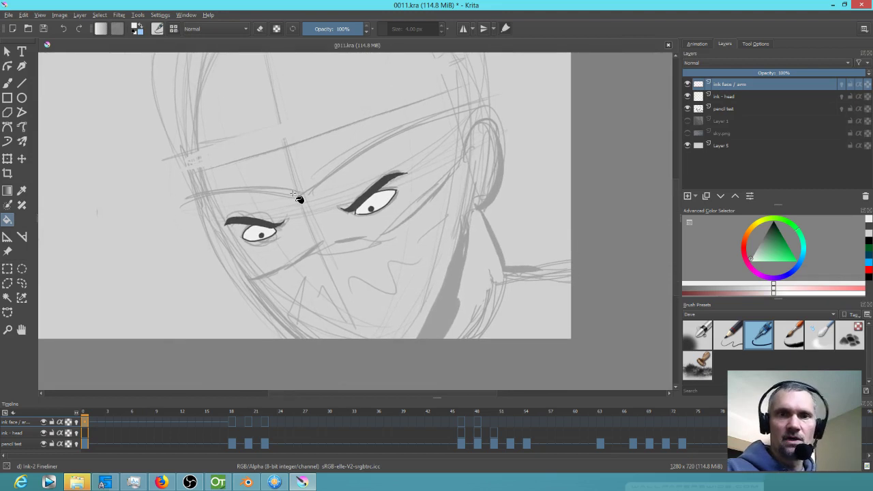
Step: On the ink - head layer, ink the lower edge of the mask opening across the nose to the ear in the dark eyebrow colour
{"action": "left_click", "coordinate": [738, 99]}
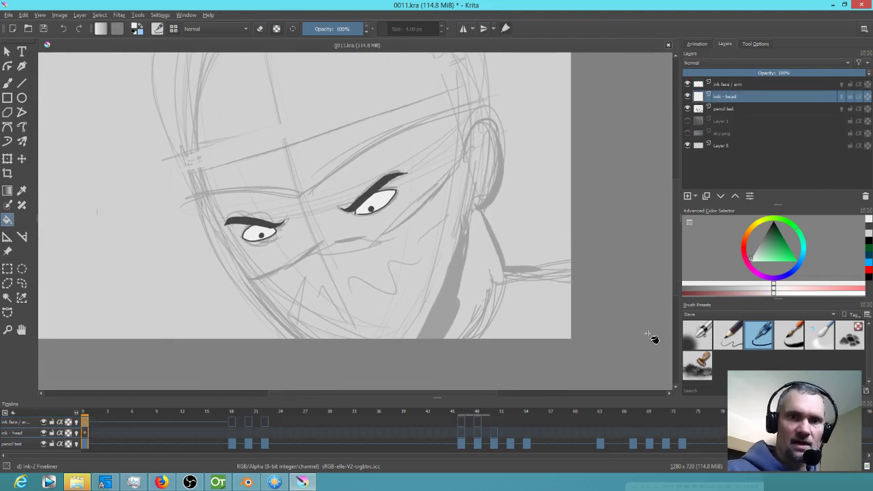
{"action": "left_click", "coordinate": [379, 189], "text": "ctrl"}
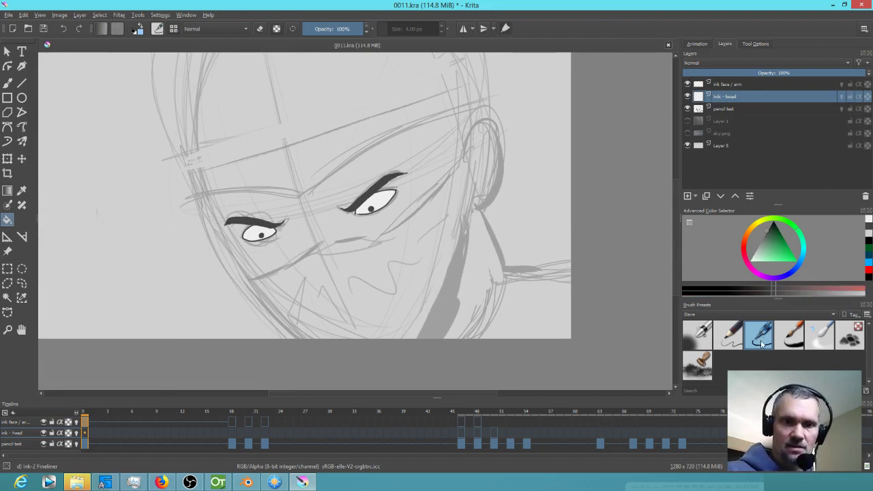
{"action": "left_click_drag", "start_coordinate": [432, 236], "coordinate": [426, 225]}
{"action": "left_click", "coordinate": [761, 44]}
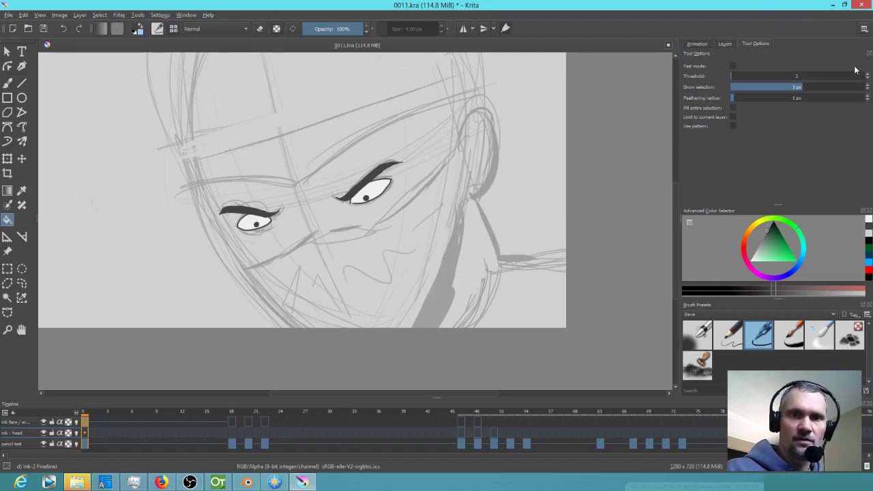
{"action": "key", "text": "b"}
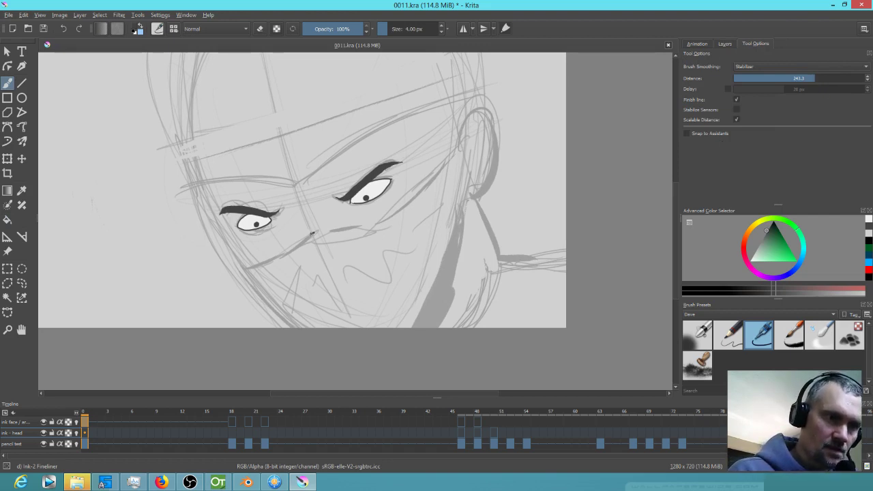
{"action": "left_click_drag", "start_coordinate": [302, 240], "coordinate": [253, 268]}
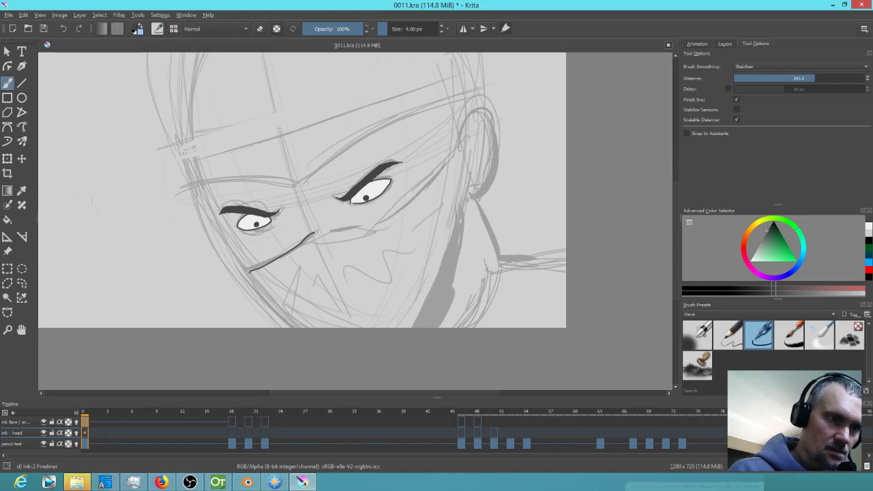
{"action": "mouse_move", "coordinate": [321, 232]}
{"action": "left_mouse_down"}
{"action": "mouse_move", "coordinate": [382, 221]}
{"action": "mouse_move", "coordinate": [460, 137]}
{"action": "left_mouse_up"}
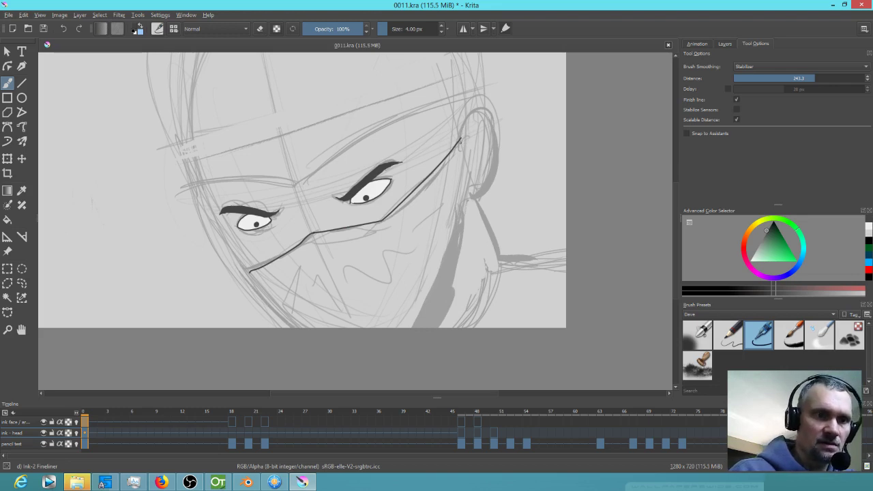
Step: Ink the ear with its inner fold and the contour lines down both sides of the masked face
{"action": "mouse_move", "coordinate": [469, 113]}
{"action": "left_mouse_down"}
{"action": "mouse_move", "coordinate": [483, 111]}
{"action": "mouse_move", "coordinate": [493, 146]}
{"action": "mouse_move", "coordinate": [483, 194]}
{"action": "left_mouse_up"}
{"action": "left_click_drag", "start_coordinate": [481, 120], "coordinate": [474, 165]}
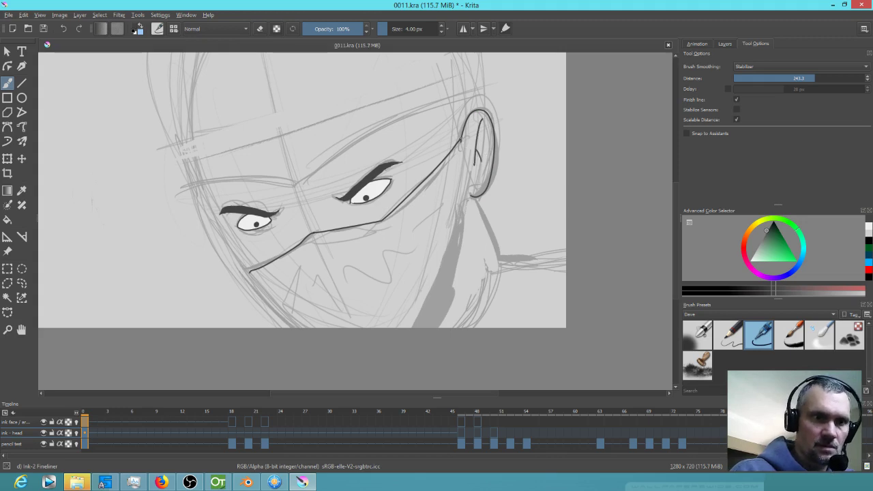
{"action": "mouse_move", "coordinate": [466, 184]}
{"action": "left_mouse_down"}
{"action": "mouse_move", "coordinate": [444, 261]}
{"action": "mouse_move", "coordinate": [410, 327]}
{"action": "left_mouse_up"}
{"action": "left_click_drag", "start_coordinate": [250, 272], "coordinate": [315, 349]}
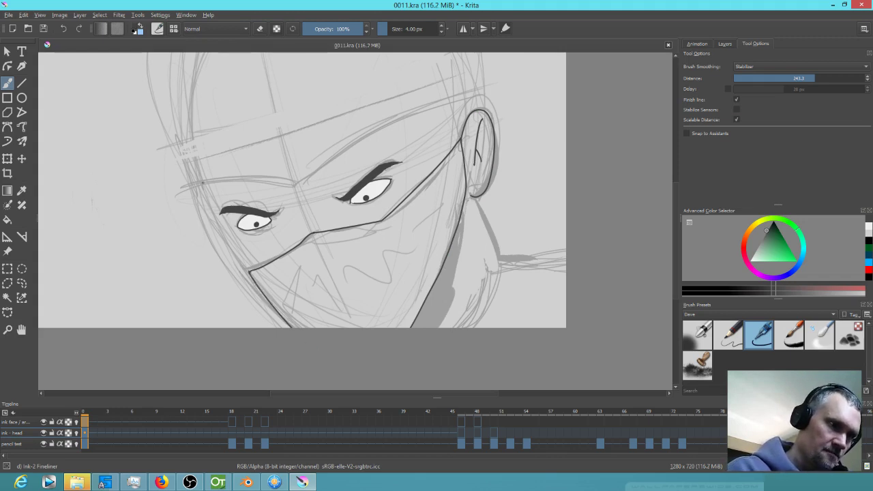
{"action": "left_click_drag", "start_coordinate": [219, 225], "coordinate": [247, 268]}
Step: Ink the upper edge of the mask opening above both eyebrows, checking the face in a mirrored view
{"action": "left_click_drag", "start_coordinate": [453, 274], "coordinate": [438, 301]}
{"action": "mouse_move", "coordinate": [281, 213]}
{"action": "left_mouse_down"}
{"action": "mouse_move", "coordinate": [338, 170]}
{"action": "mouse_move", "coordinate": [469, 119]}
{"action": "left_mouse_up"}
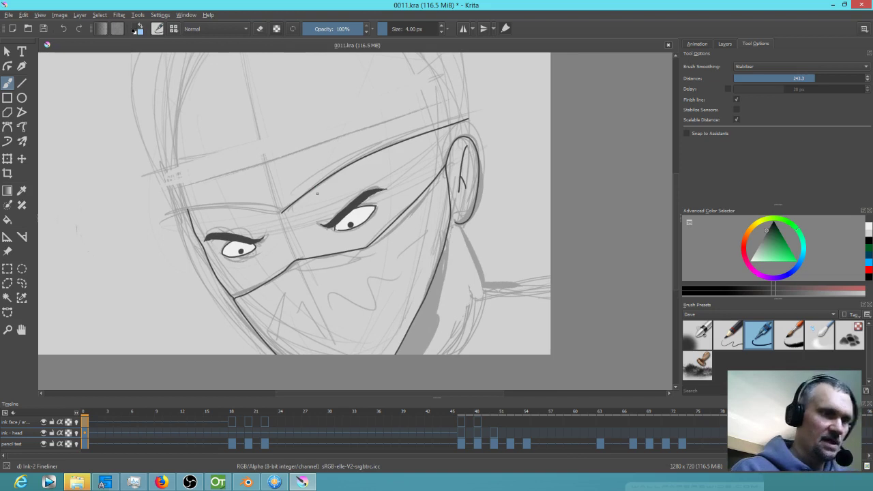
{"action": "key", "text": "m"}
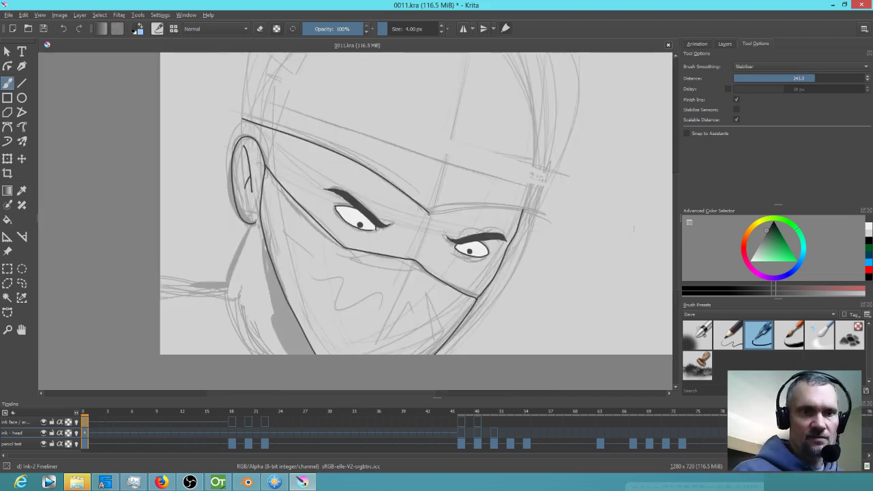
{"action": "left_click_drag", "start_coordinate": [428, 212], "coordinate": [481, 207]}
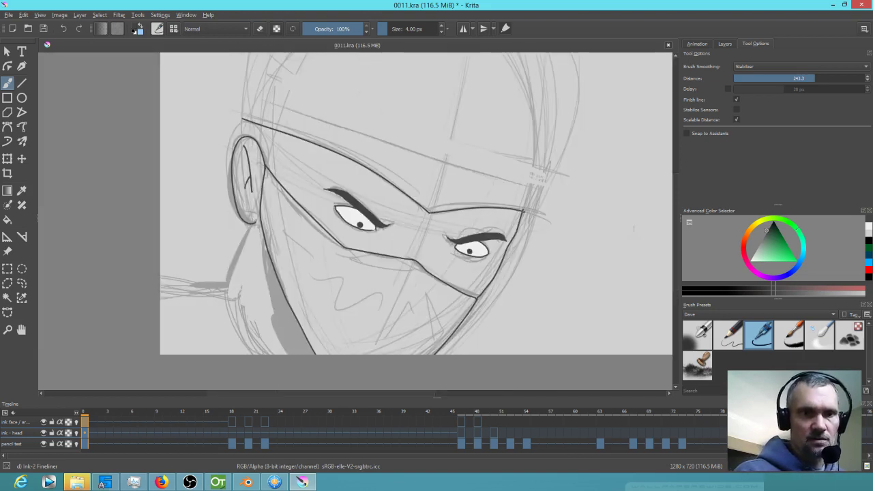
{"action": "key", "text": "m"}
{"action": "key", "text": "m"}
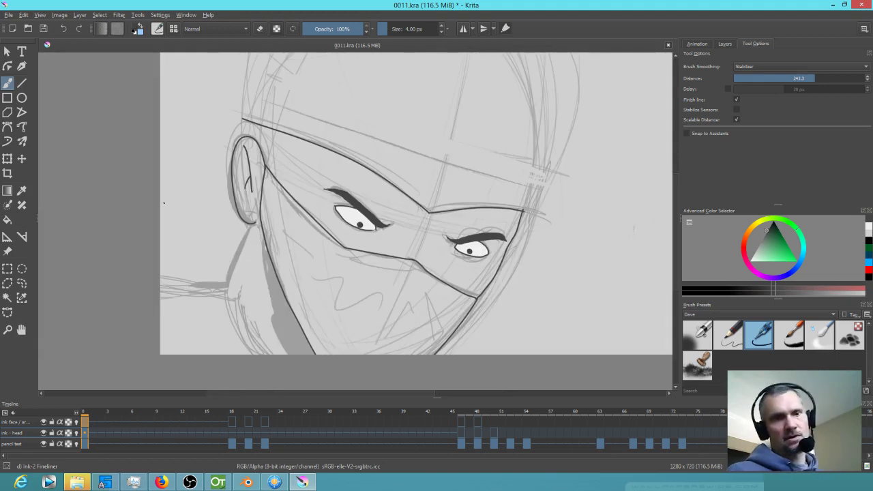
{"action": "key", "text": "m"}
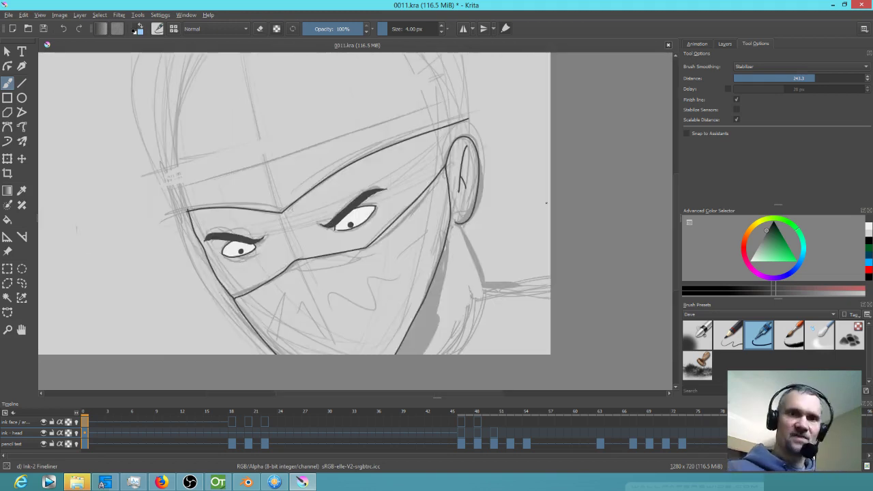
Step: Hide the ink - head layer and make the ink face / arm layer active
{"action": "left_click", "coordinate": [724, 43]}
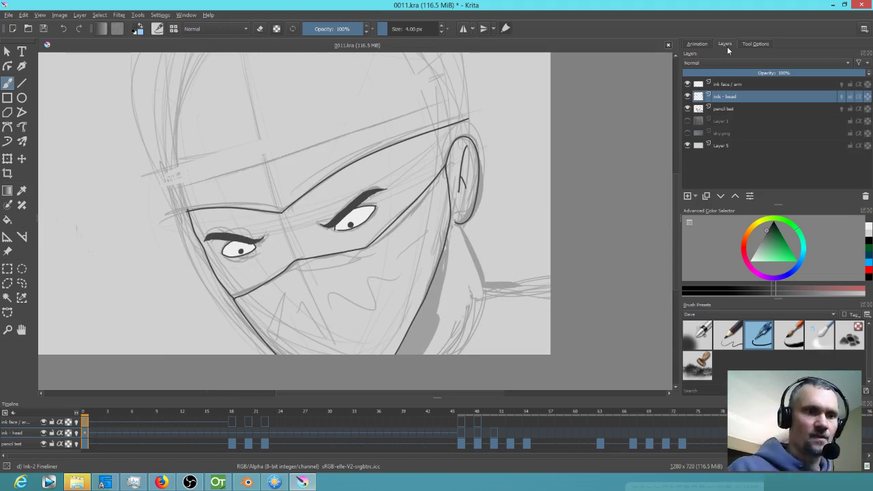
{"action": "left_click", "coordinate": [687, 97]}
{"action": "left_click", "coordinate": [688, 84]}
{"action": "left_click", "coordinate": [688, 84]}
{"action": "left_click", "coordinate": [716, 86]}
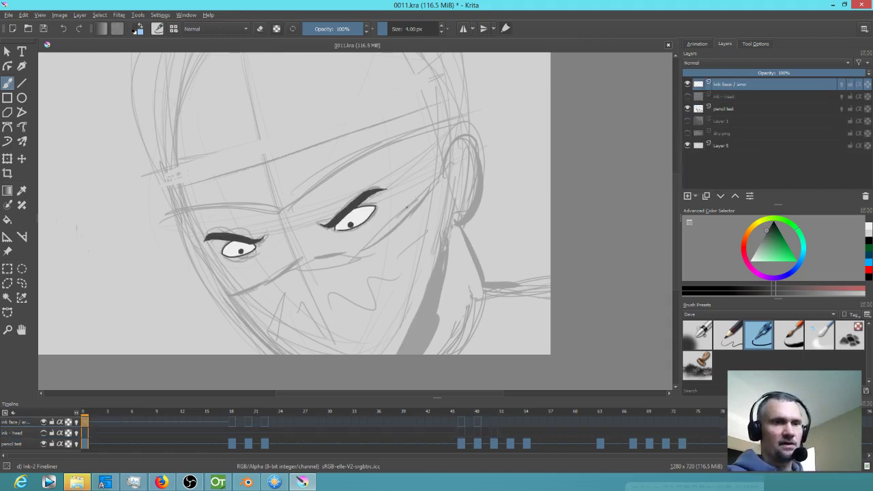
Step: Erase the inked eye farther from the ear and re-ink its upper lid curve with the 4 px Fineliner, checking the face mirrored first
{"action": "key", "text": "m"}
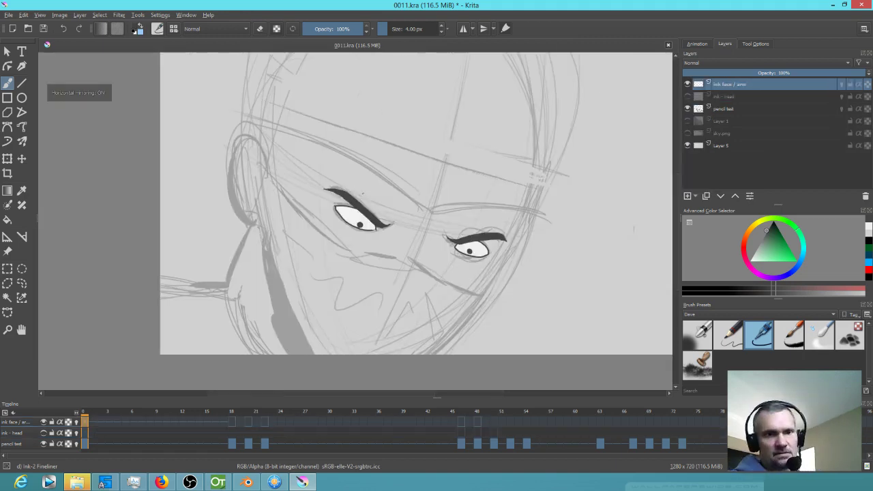
{"action": "key", "text": "m"}
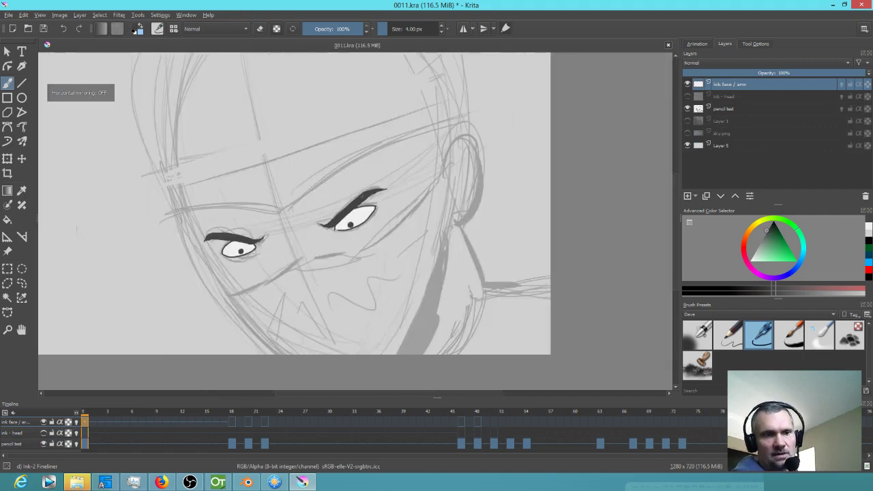
{"action": "key", "text": "m"}
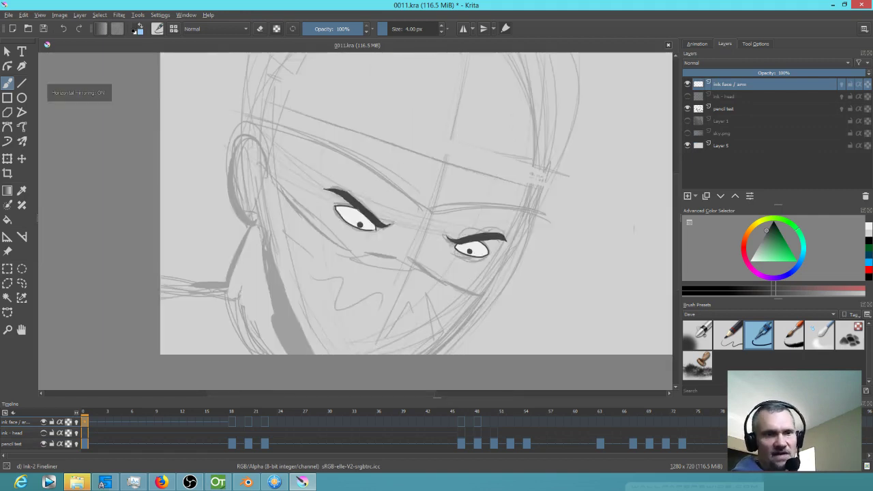
{"action": "key", "text": "m"}
{"action": "key", "text": "m"}
{"action": "key", "text": "m"}
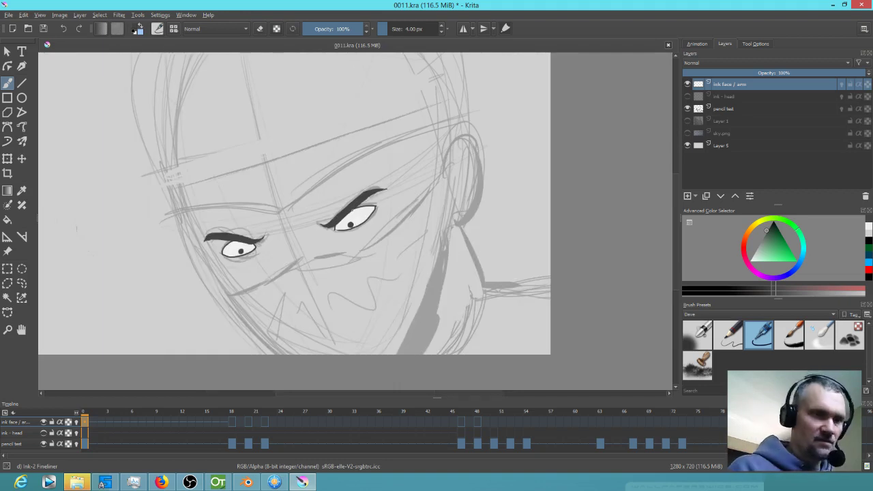
{"action": "key", "text": "e"}
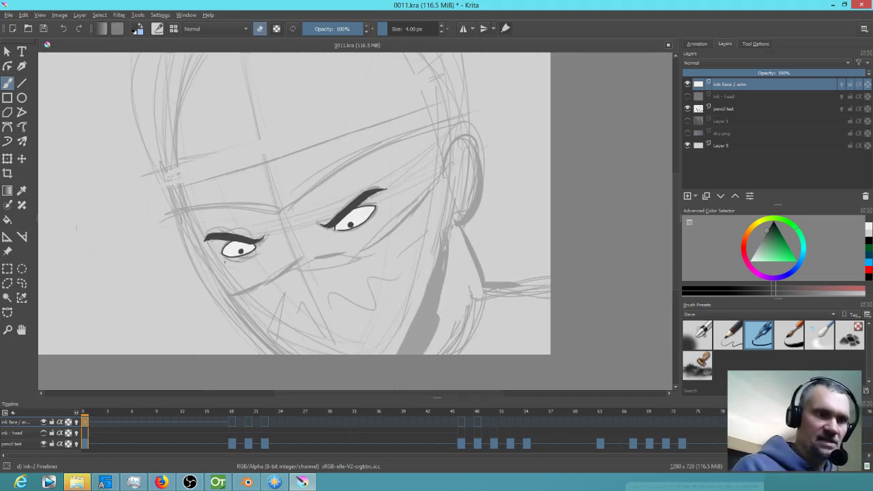
{"action": "left_click_drag", "start_coordinate": [234, 269], "coordinate": [286, 269], "text": "shift"}
{"action": "mouse_move", "coordinate": [200, 259]}
{"action": "left_mouse_down"}
{"action": "mouse_move", "coordinate": [225, 255]}
{"action": "mouse_move", "coordinate": [230, 271]}
{"action": "left_mouse_up"}
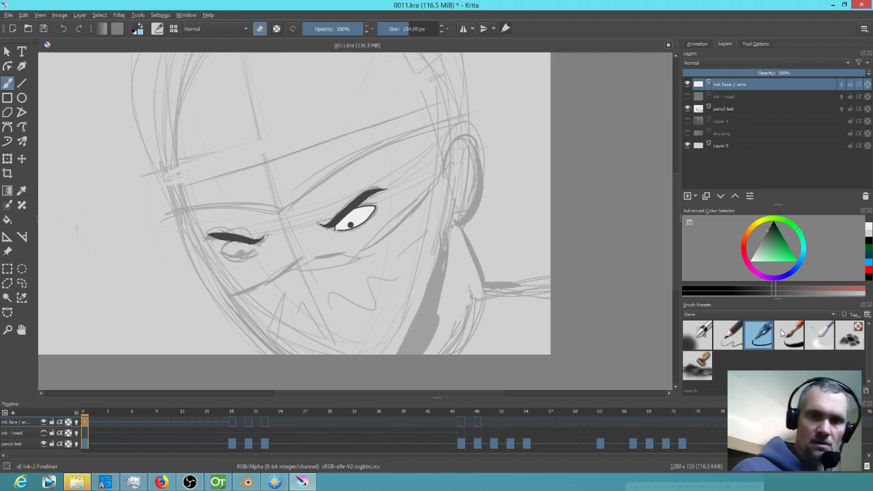
{"action": "left_click", "coordinate": [760, 339]}
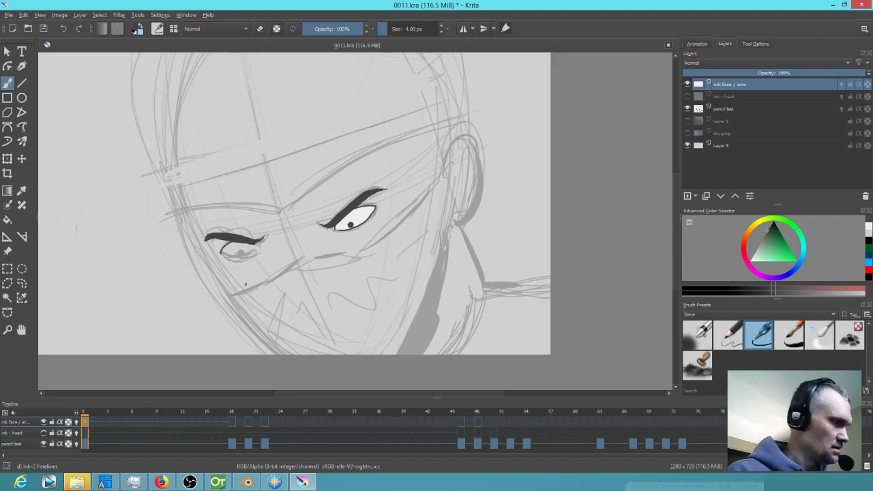
Step: In the mirrored view, lasso the eye and eyebrow farther from the ear and rotate their ink slightly
{"action": "key", "text": "m"}
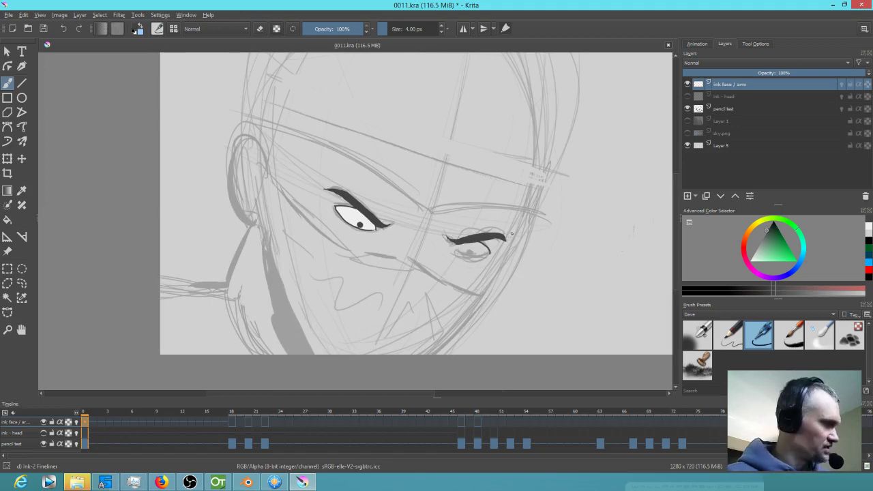
{"action": "key", "text": "l"}
{"action": "mouse_move", "coordinate": [510, 230]}
{"action": "left_mouse_down"}
{"action": "mouse_move", "coordinate": [467, 272]}
{"action": "mouse_move", "coordinate": [513, 233]}
{"action": "left_mouse_up"}
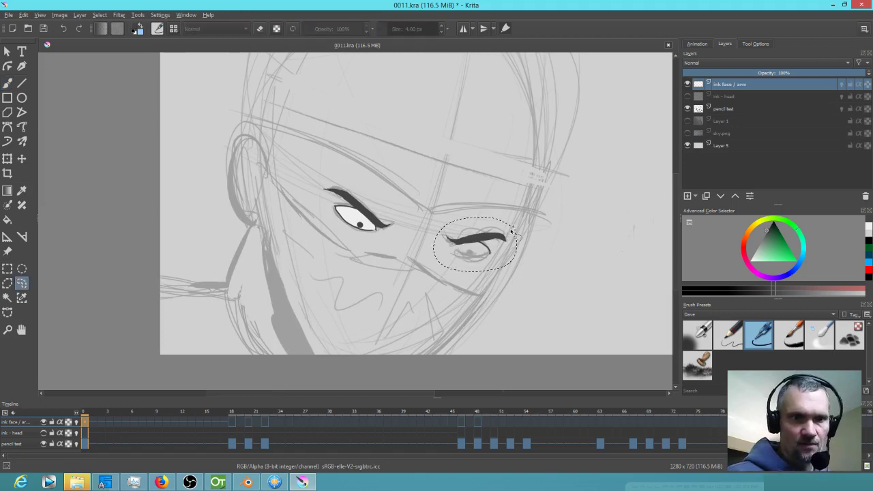
{"action": "key", "text": "ctrl+t"}
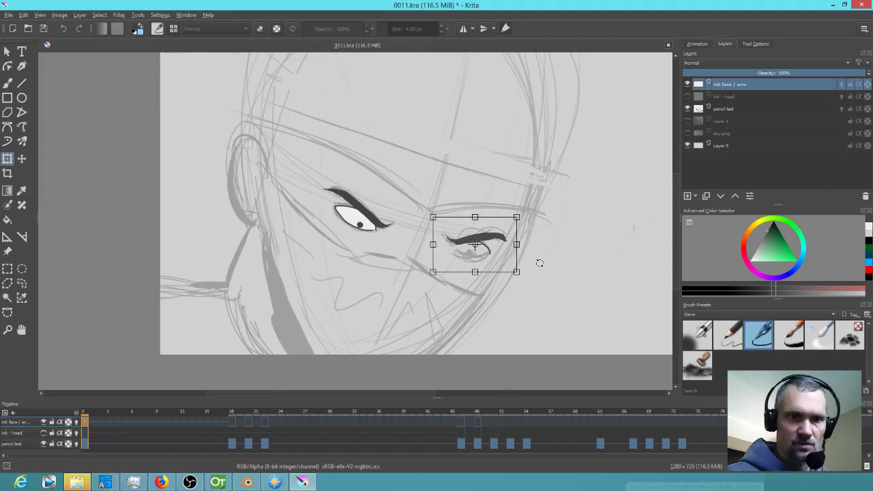
{"action": "left_click_drag", "start_coordinate": [536, 266], "coordinate": [501, 257]}
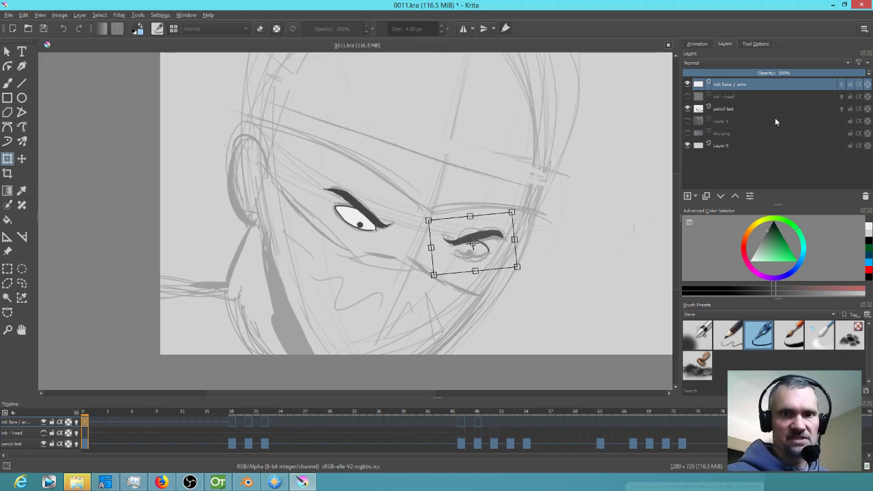
Step: On the pencil test layer, rotate and shift the selected eye sketch to sit with the adjusted ink
{"action": "left_click", "coordinate": [733, 109]}
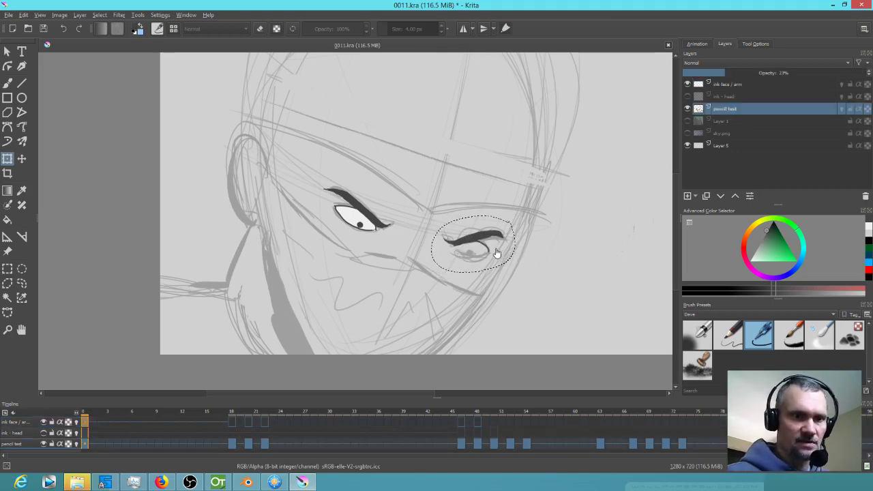
{"action": "left_click_drag", "start_coordinate": [423, 284], "coordinate": [429, 290]}
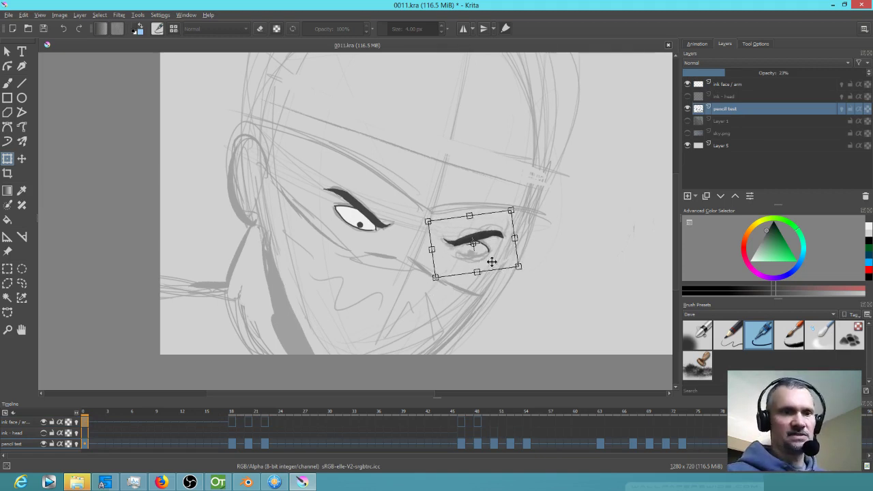
{"action": "left_click_drag", "start_coordinate": [532, 267], "coordinate": [490, 261]}
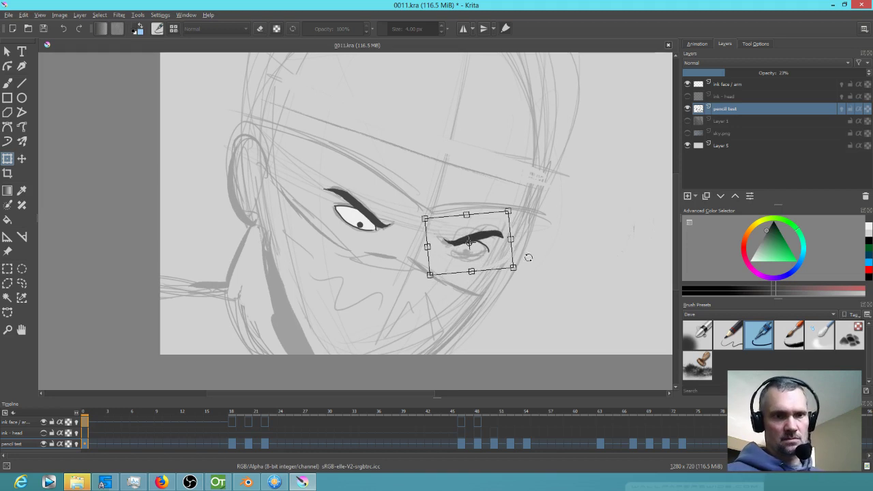
{"action": "left_click_drag", "start_coordinate": [530, 273], "coordinate": [530, 279]}
{"action": "mouse_move", "coordinate": [488, 257]}
{"action": "left_mouse_down"}
{"action": "mouse_move", "coordinate": [479, 255]}
{"action": "mouse_move", "coordinate": [488, 263]}
{"action": "left_mouse_up"}
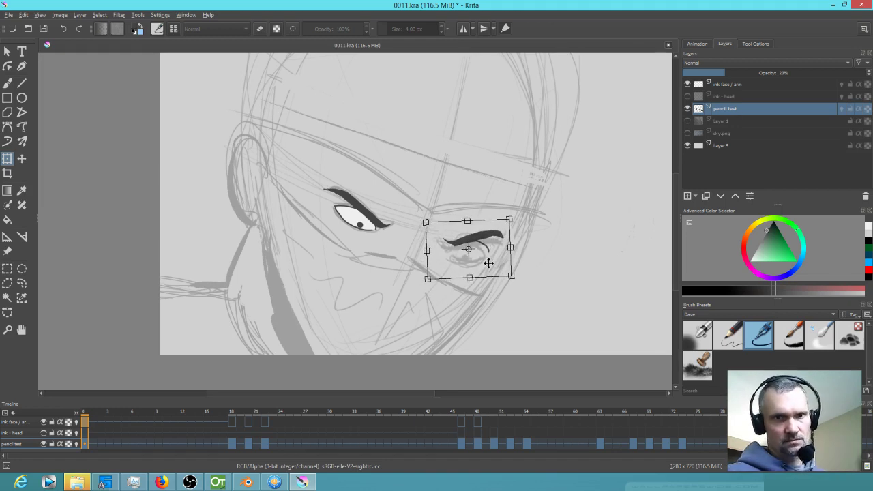
Step: On the ink face / arm layer, move the selected eye and eyebrow slightly down and tilt them, checking the fit in both mirrored and normal view
{"action": "left_click", "coordinate": [739, 85]}
{"action": "left_click_drag", "start_coordinate": [499, 250], "coordinate": [503, 255]}
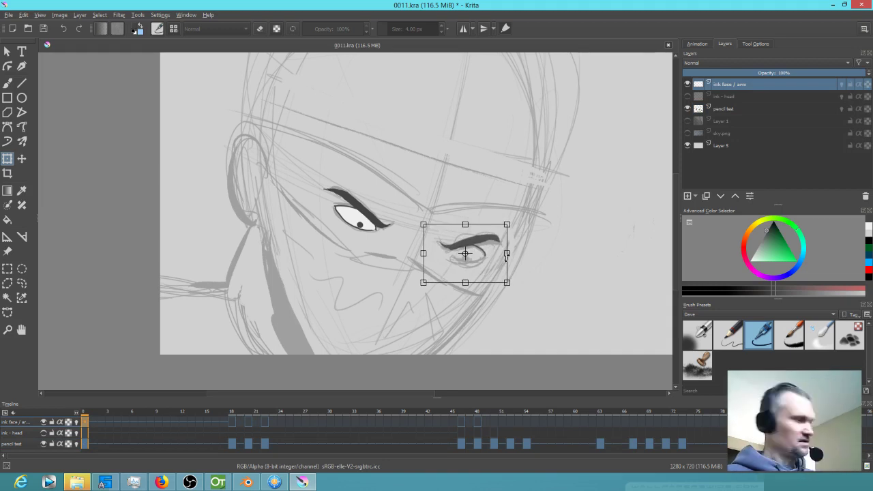
{"action": "key", "text": "m"}
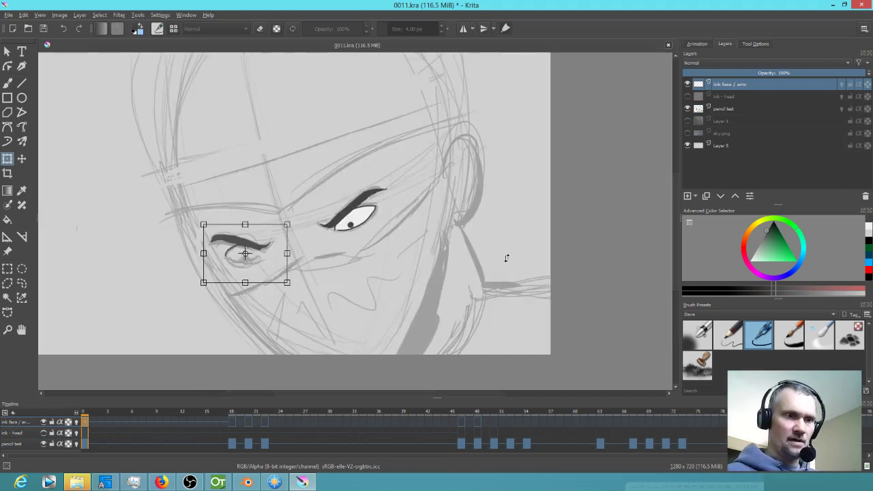
{"action": "left_click_drag", "start_coordinate": [301, 263], "coordinate": [304, 257]}
{"action": "key", "text": "m"}
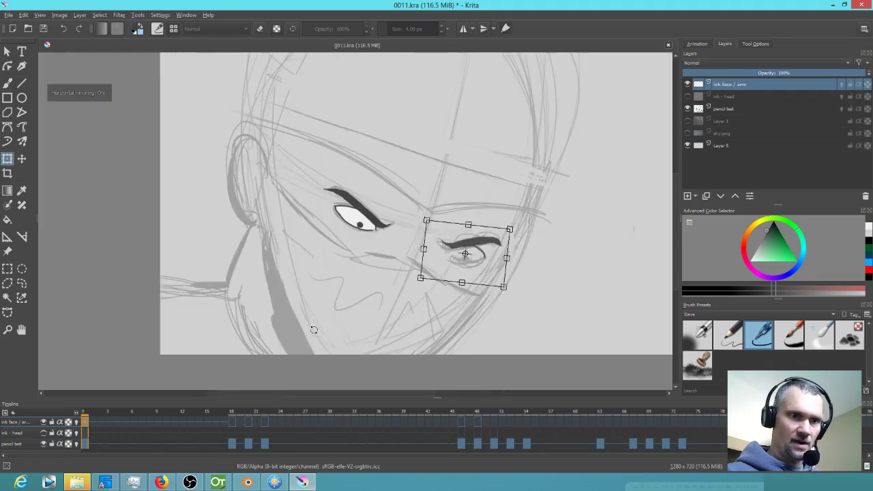
{"action": "key", "text": "m"}
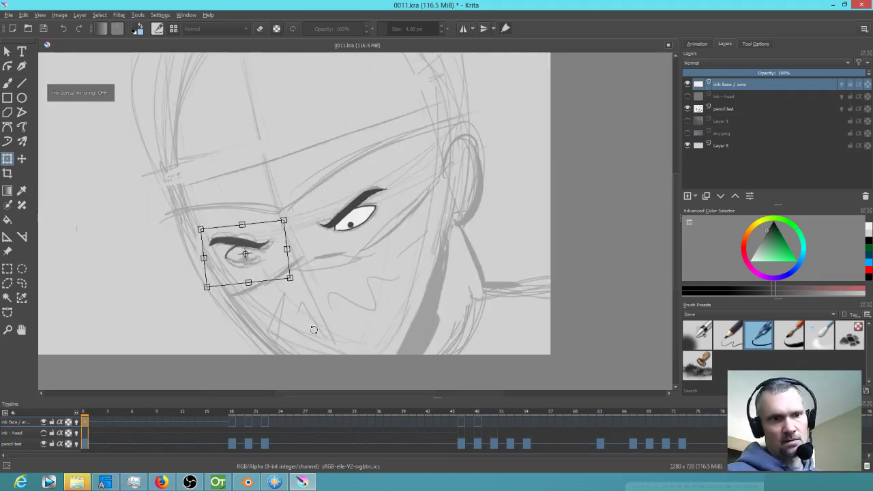
{"action": "key", "text": "m"}
{"action": "key", "text": "m"}
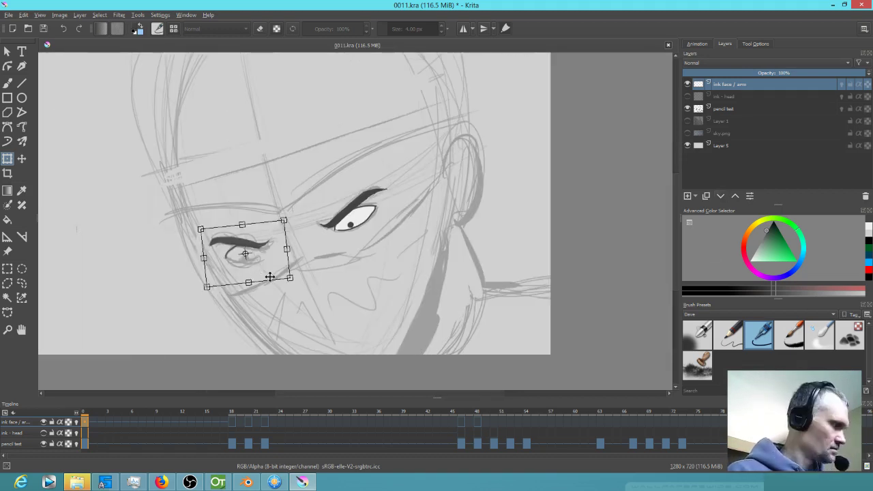
{"action": "key", "text": "b"}
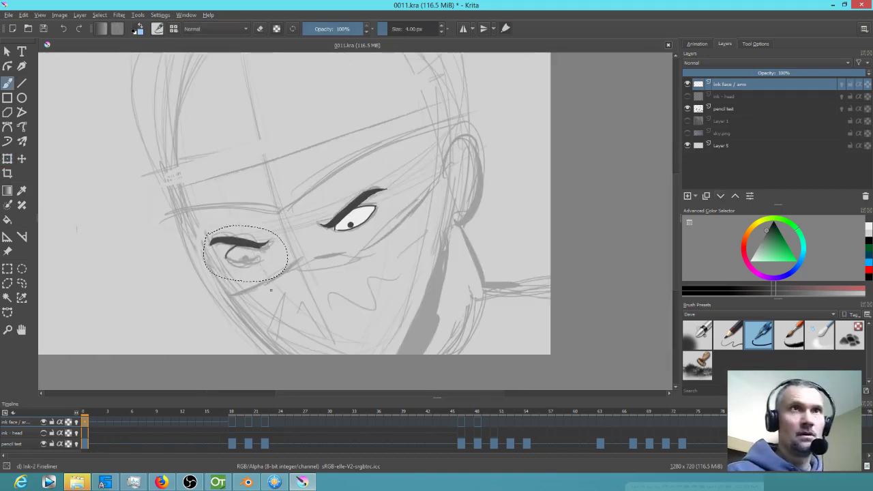
Step: Deselect, ink the rest of the repositioned eye's outline and its solid pupil, and compare both eyes in a mirrored view
{"action": "left_click_drag", "start_coordinate": [244, 305], "coordinate": [339, 283]}
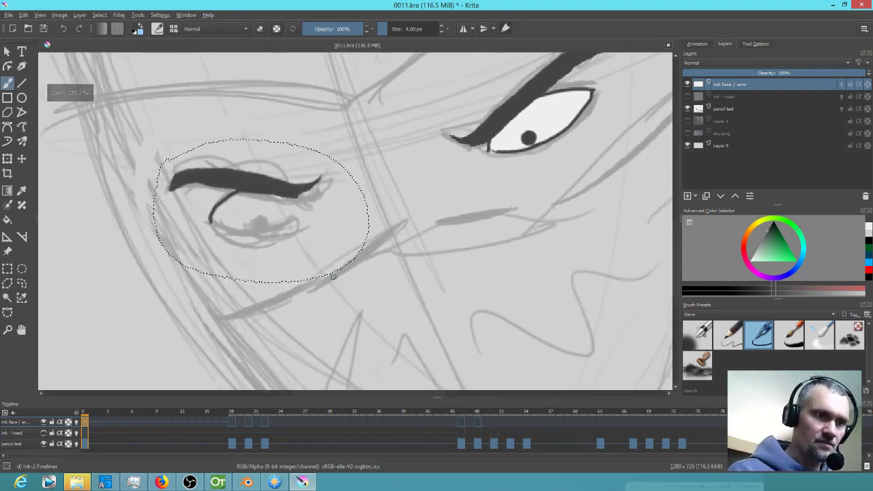
{"action": "key", "text": "ctrl+shift+a"}
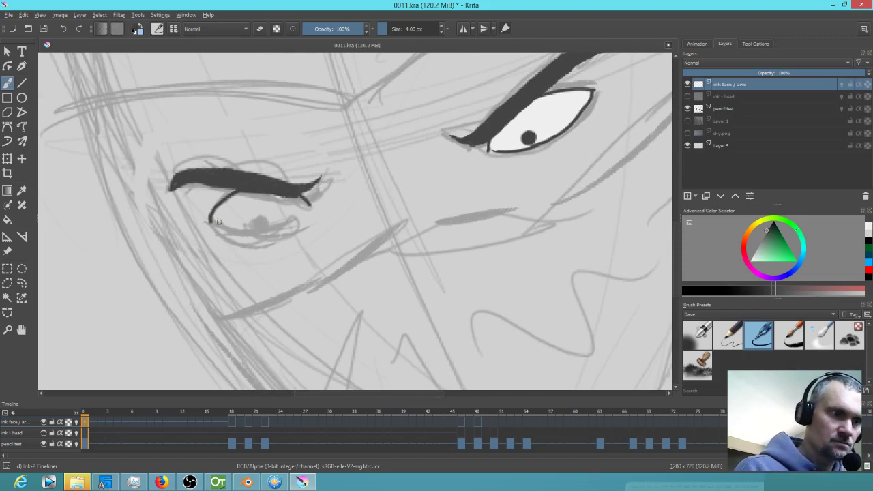
{"action": "mouse_move", "coordinate": [217, 222]}
{"action": "left_mouse_down"}
{"action": "mouse_move", "coordinate": [266, 227]}
{"action": "mouse_move", "coordinate": [307, 208]}
{"action": "mouse_move", "coordinate": [253, 222]}
{"action": "mouse_move", "coordinate": [270, 222]}
{"action": "mouse_move", "coordinate": [265, 212]}
{"action": "left_mouse_up"}
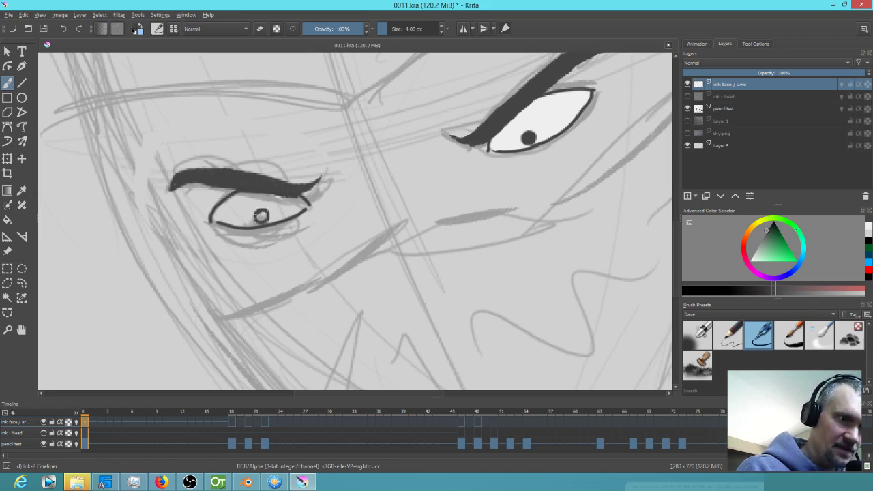
{"action": "key", "text": "f"}
{"action": "left_click", "coordinate": [263, 217]}
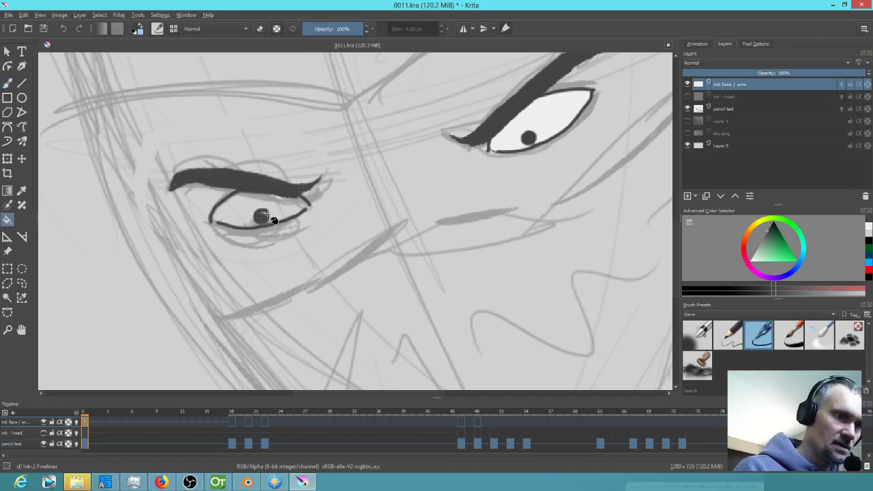
{"action": "key", "text": "b"}
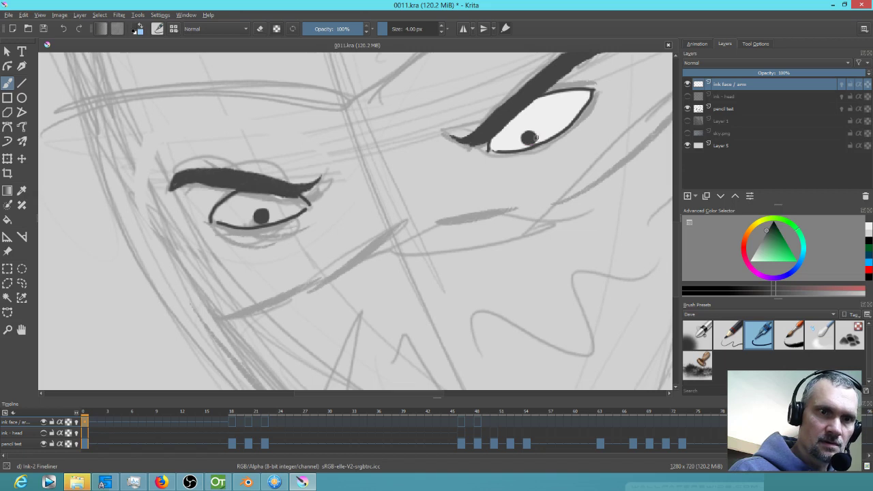
{"action": "left_click_drag", "start_coordinate": [533, 134], "coordinate": [527, 133]}
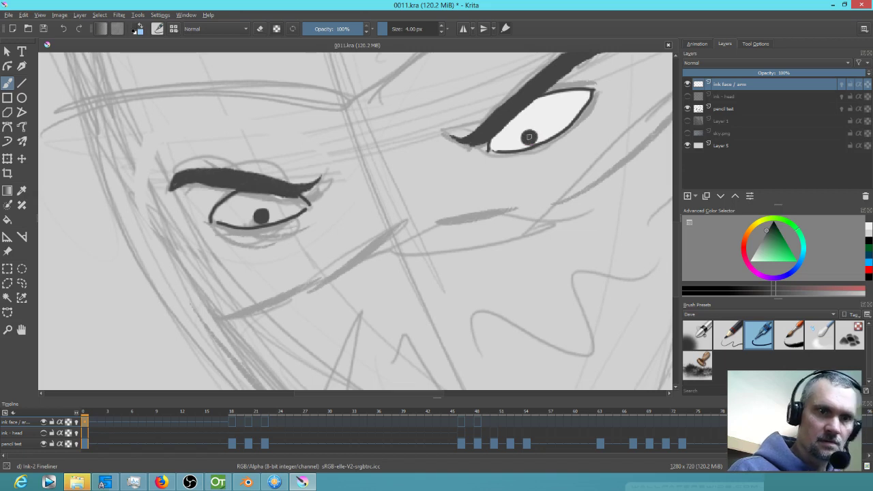
{"action": "scroll", "coordinate": [442, 198], "scroll_direction": "down", "scroll_amount": 3}
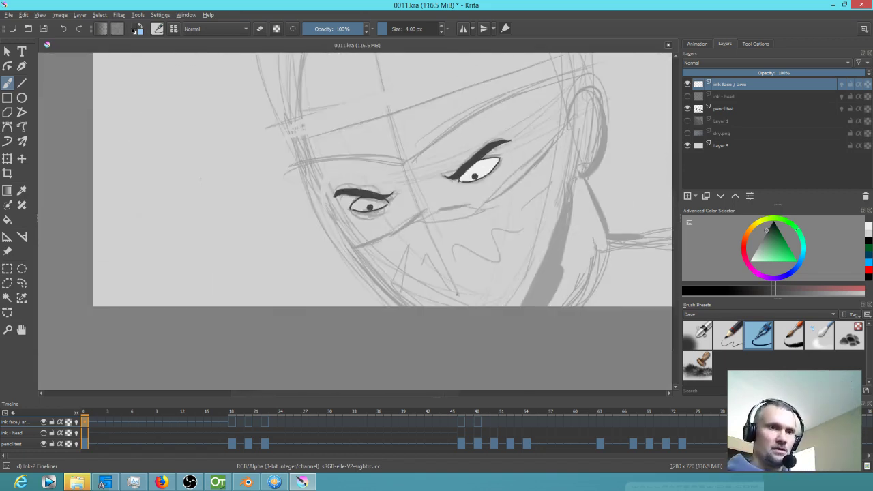
{"action": "key", "text": "m"}
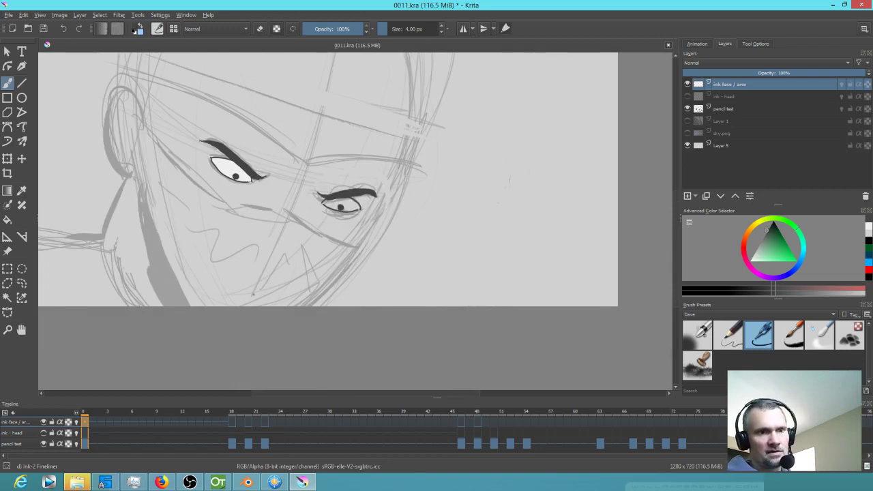
{"action": "key", "text": "m"}
{"action": "key", "text": "m"}
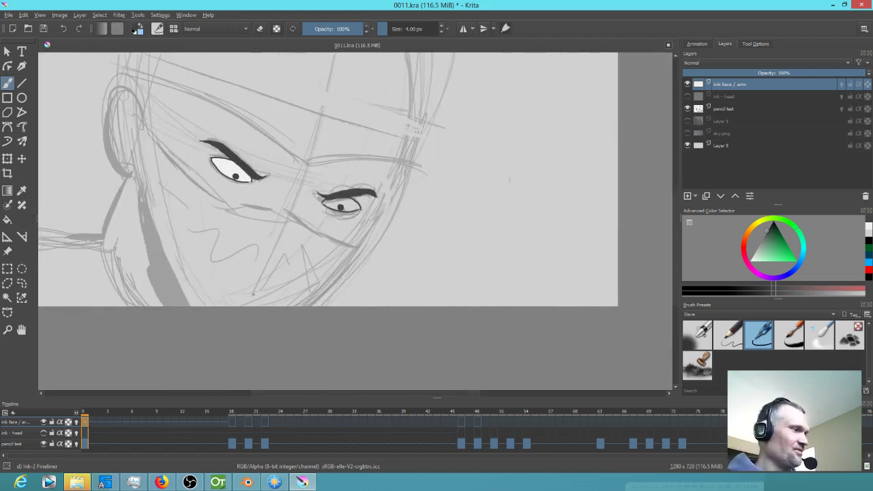
{"action": "key", "text": "m"}
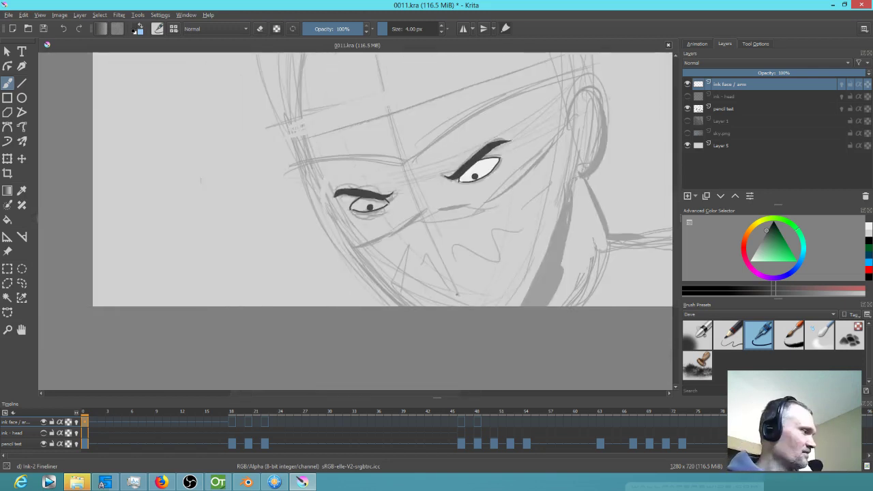
Step: Isolate the ink face / arm layer and fill the unfilled eye's white with the other eye's light colour in Behind blending mode
{"action": "key", "text": "i"}
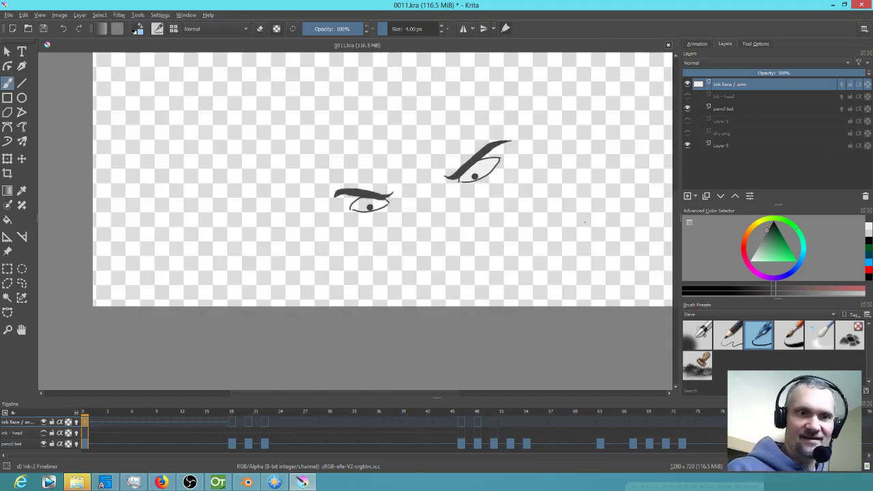
{"action": "left_click", "coordinate": [485, 163], "text": "ctrl"}
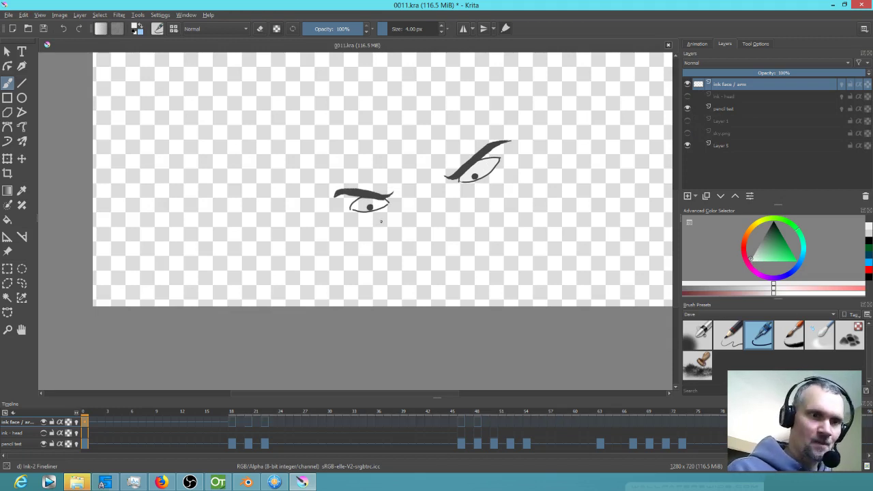
{"action": "scroll", "coordinate": [386, 220], "scroll_direction": "up", "scroll_amount": 6}
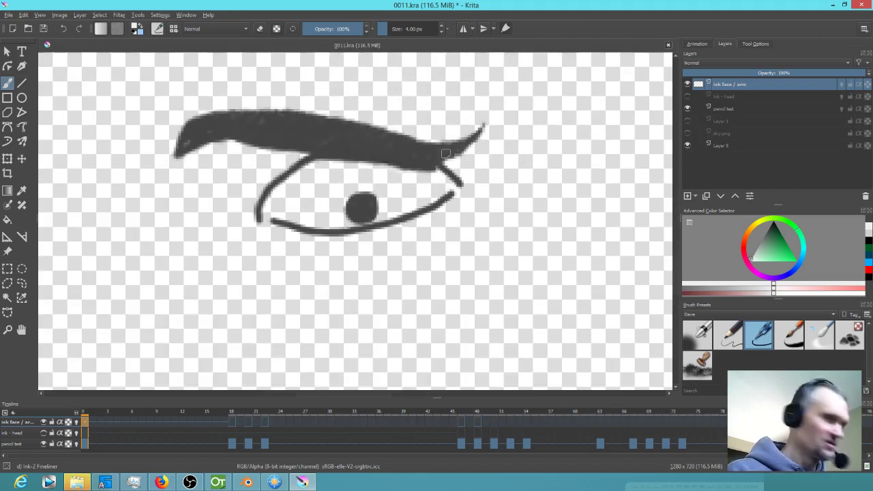
{"action": "left_click", "coordinate": [212, 27]}
{"action": "left_click", "coordinate": [212, 38]}
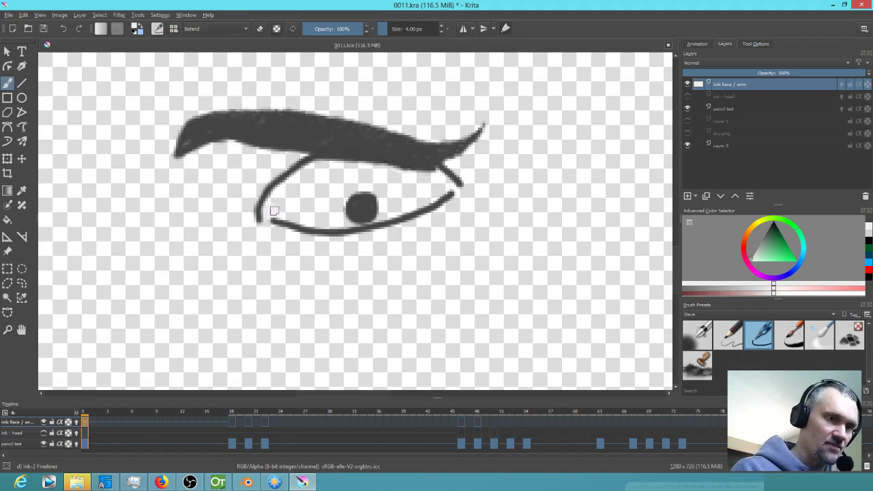
{"action": "mouse_move", "coordinate": [450, 193]}
{"action": "left_mouse_down"}
{"action": "mouse_move", "coordinate": [443, 196]}
{"action": "mouse_move", "coordinate": [451, 180]}
{"action": "mouse_move", "coordinate": [450, 193]}
{"action": "left_mouse_up"}
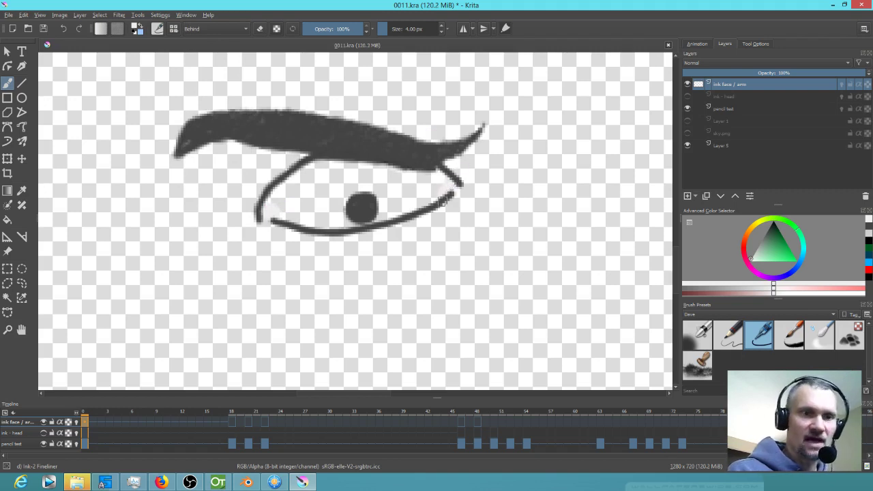
{"action": "key", "text": "f"}
{"action": "left_click", "coordinate": [420, 196]}
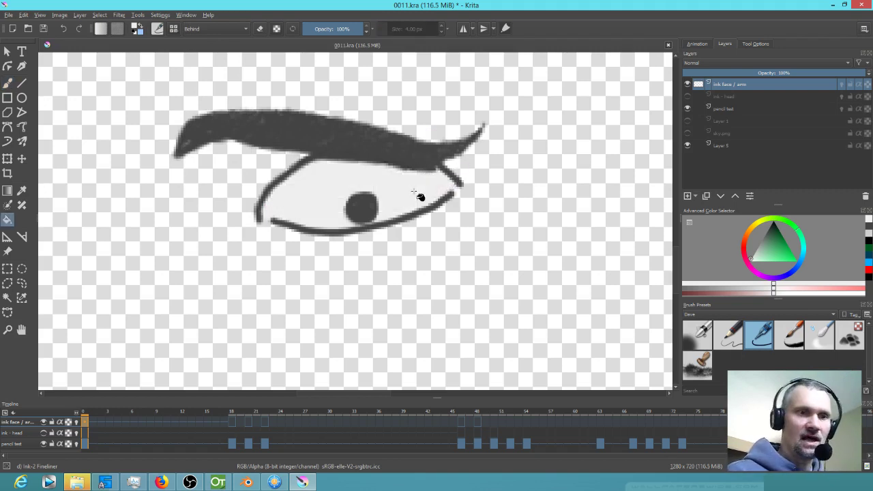
Step: Restore Normal blending, sample the dark ink colour and paint over the gaps in the eyebrow farther from the ear
{"action": "left_click", "coordinate": [212, 28]}
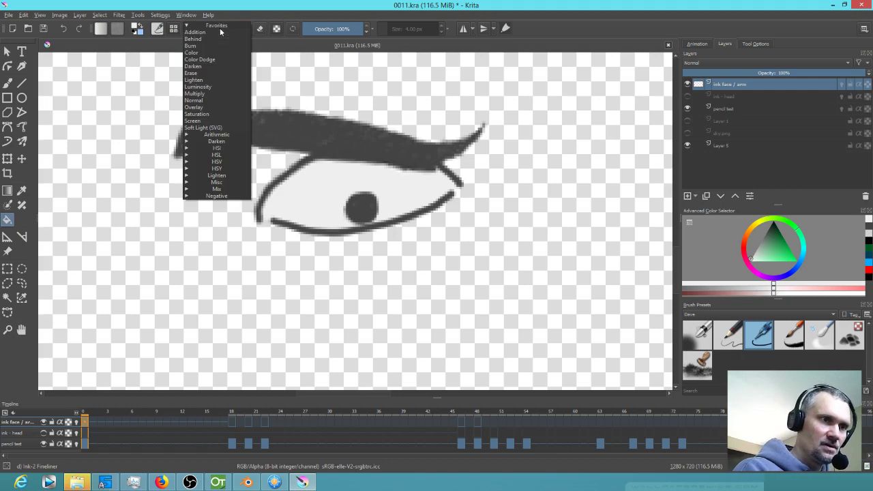
{"action": "left_click", "coordinate": [221, 101]}
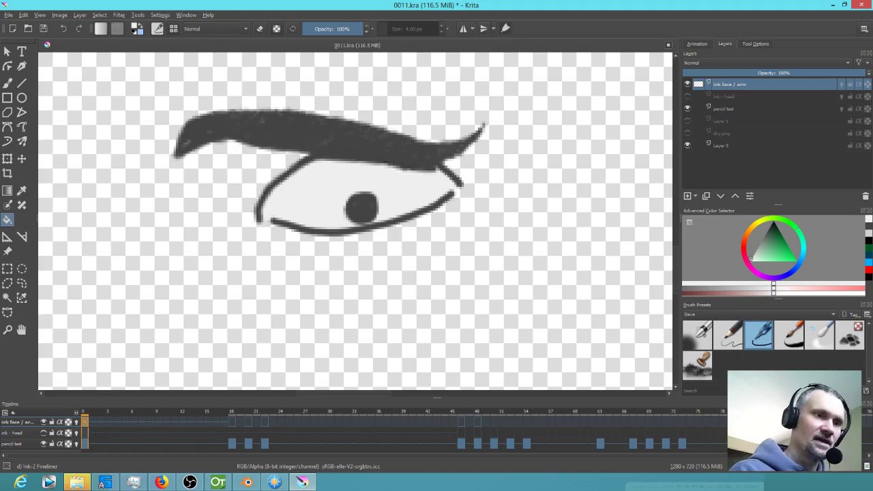
{"action": "key", "text": "b"}
{"action": "left_click", "coordinate": [321, 161], "text": "ctrl"}
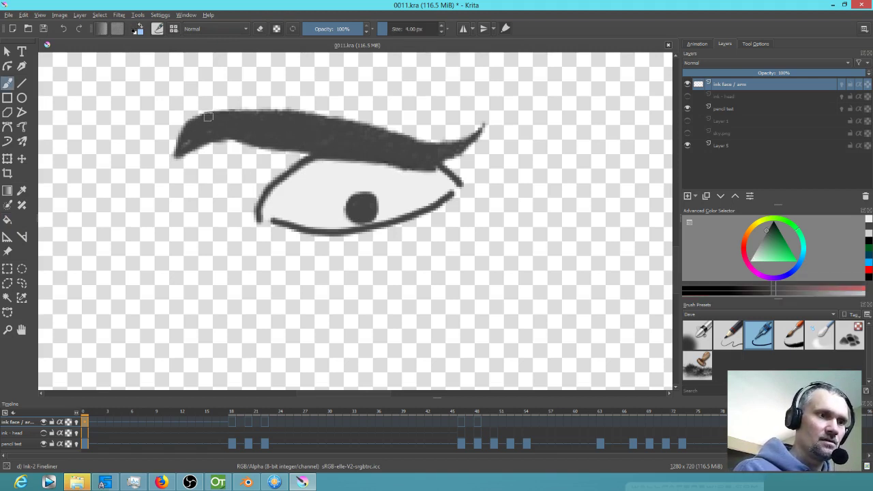
{"action": "left_click_drag", "start_coordinate": [211, 136], "coordinate": [242, 138]}
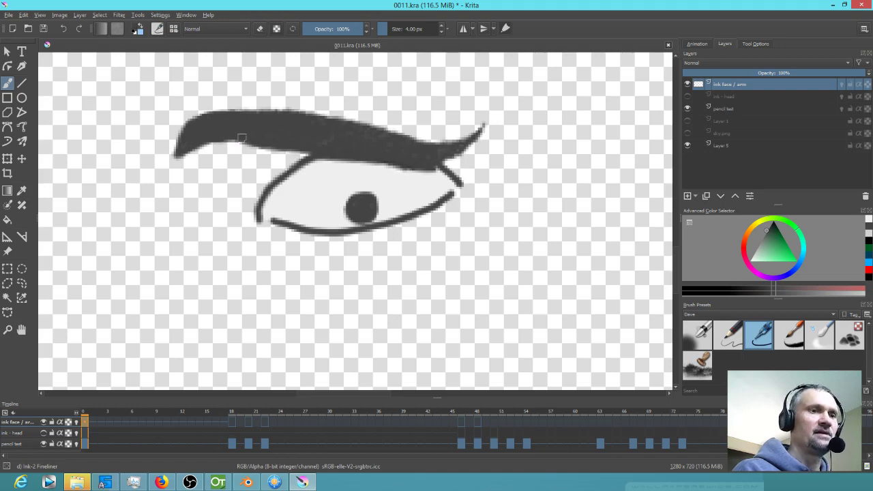
{"action": "mouse_move", "coordinate": [416, 149]}
{"action": "left_mouse_down"}
{"action": "mouse_move", "coordinate": [444, 154]}
{"action": "mouse_move", "coordinate": [433, 166]}
{"action": "mouse_move", "coordinate": [448, 158]}
{"action": "left_mouse_up"}
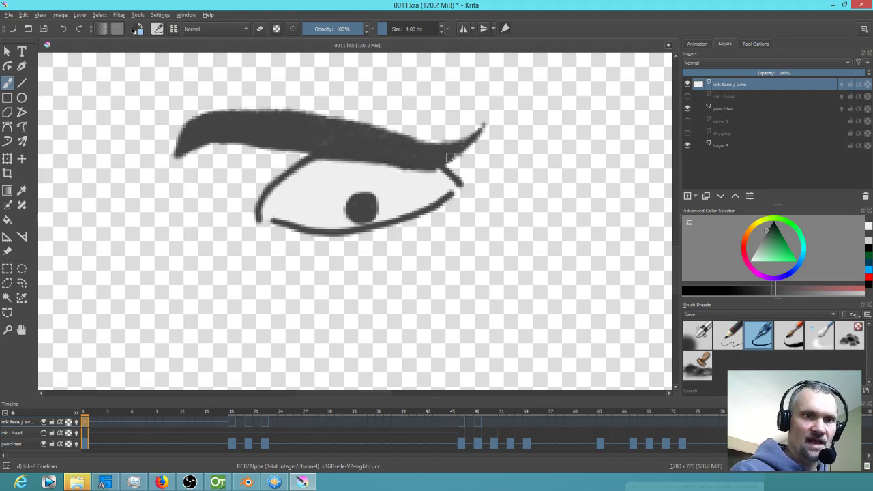
{"action": "scroll", "coordinate": [454, 257], "scroll_direction": "down", "scroll_amount": 2}
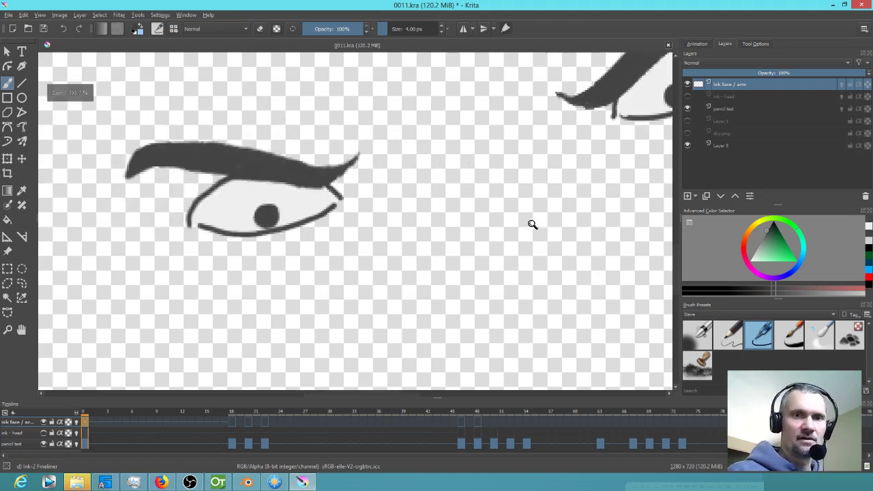
{"action": "scroll", "coordinate": [533, 224], "scroll_direction": "down", "scroll_amount": 1}
{"action": "left_click_drag", "start_coordinate": [516, 220], "coordinate": [468, 274]}
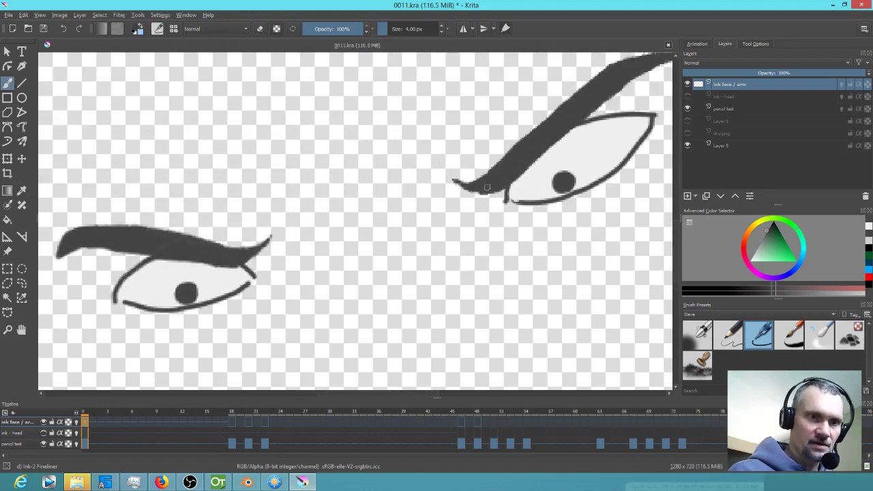
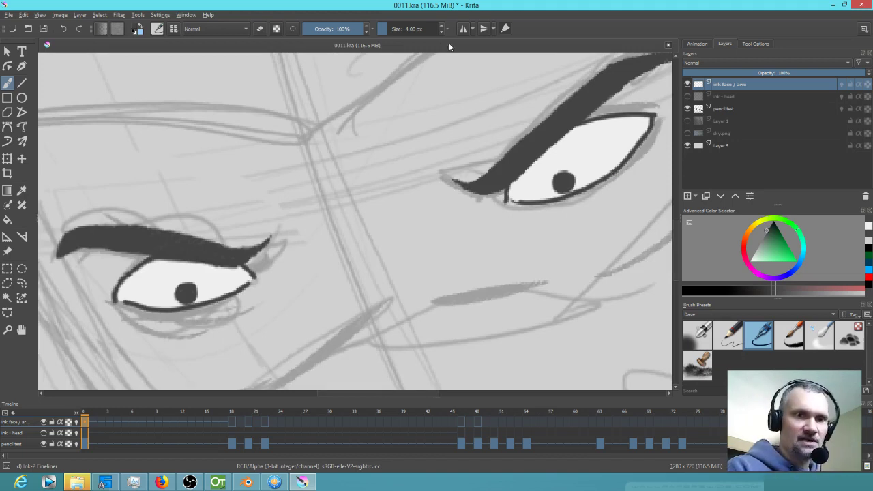
Step: Show the ink - head layer over the pencil test and mirror the view to judge the eyes within the mask outline
{"action": "scroll", "coordinate": [417, 240], "scroll_direction": "down", "scroll_amount": 6}
{"action": "scroll", "coordinate": [483, 203], "scroll_direction": "up", "scroll_amount": 5}
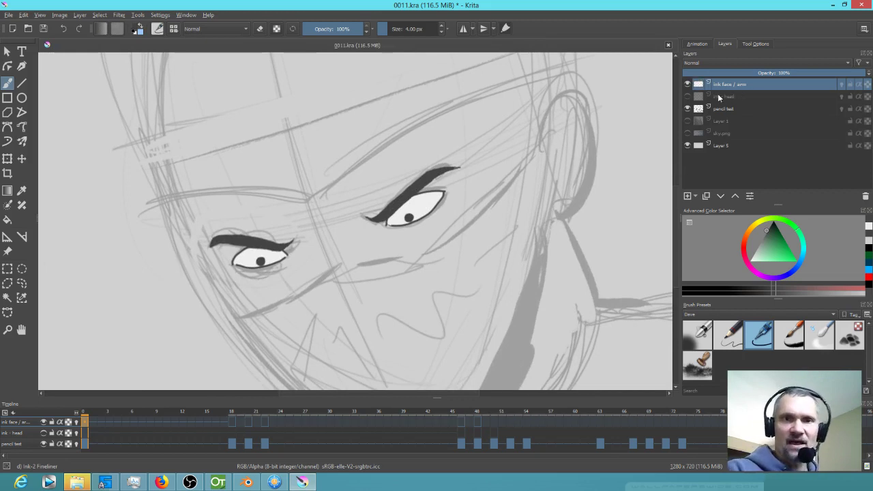
{"action": "left_click", "coordinate": [688, 97]}
{"action": "left_click", "coordinate": [689, 97]}
{"action": "left_click", "coordinate": [689, 97]}
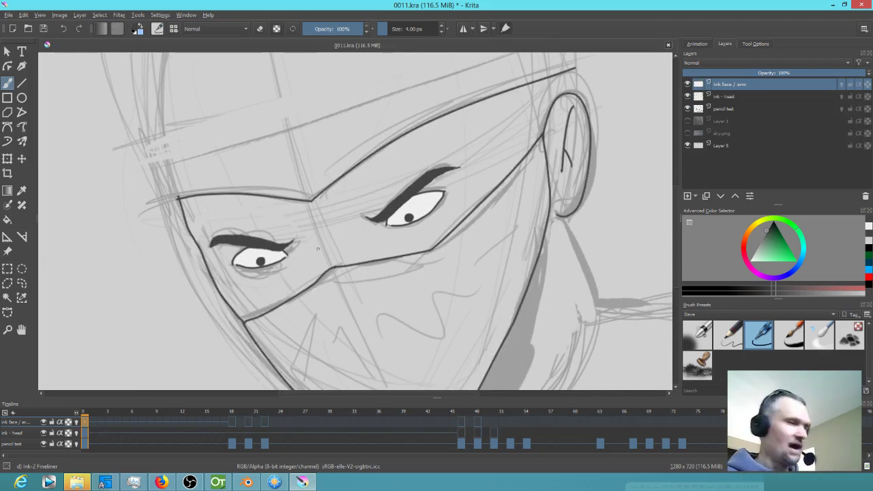
{"action": "key", "text": "m"}
{"action": "scroll", "coordinate": [318, 249], "scroll_direction": "down", "scroll_amount": 3}
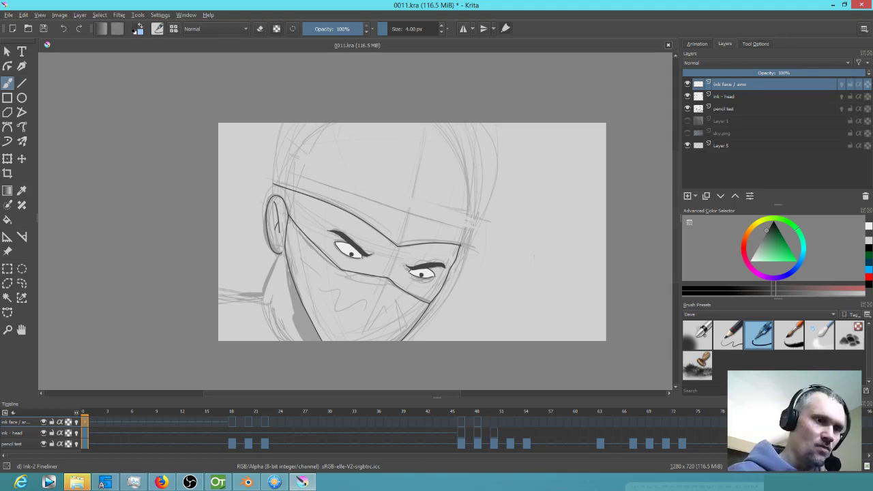
Step: Lasso the eye and eyebrow nearer the ear on the ink face / arm layer and move them slightly towards the nose
{"action": "key", "text": "l"}
{"action": "mouse_move", "coordinate": [368, 237]}
{"action": "left_mouse_down"}
{"action": "mouse_move", "coordinate": [339, 216]}
{"action": "mouse_move", "coordinate": [325, 237]}
{"action": "mouse_move", "coordinate": [334, 260]}
{"action": "mouse_move", "coordinate": [364, 269]}
{"action": "mouse_move", "coordinate": [371, 239]}
{"action": "left_mouse_up"}
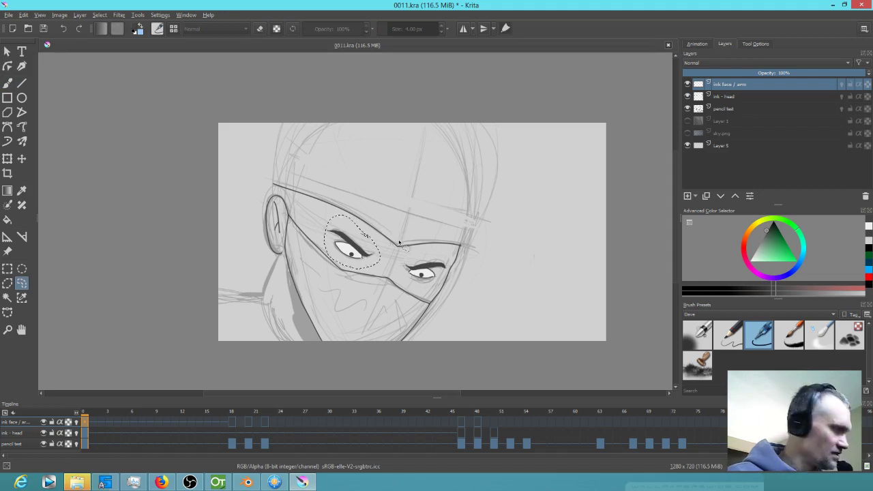
{"action": "key", "text": "ctrl+t"}
{"action": "left_click_drag", "start_coordinate": [384, 272], "coordinate": [353, 256]}
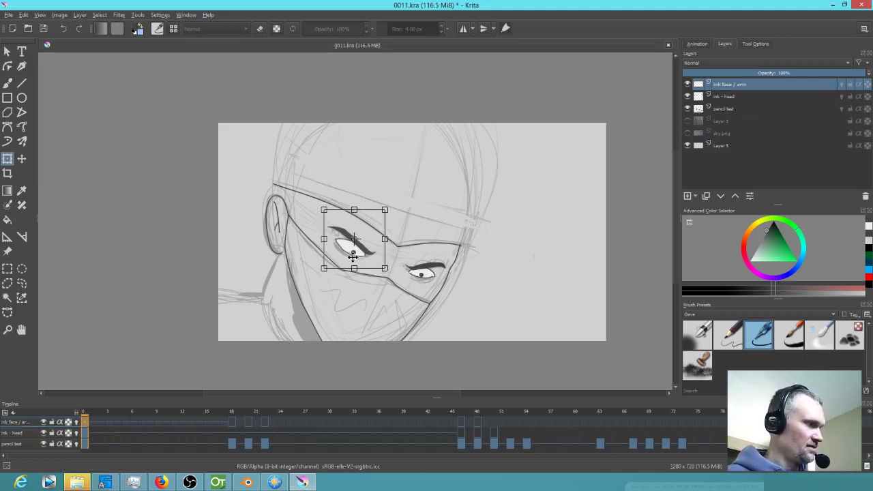
Step: Compare mirrored and normal views, nudge the selected eye a little further towards the nose, apply the transform and deselect
{"action": "key", "text": "m"}
{"action": "key", "text": "m"}
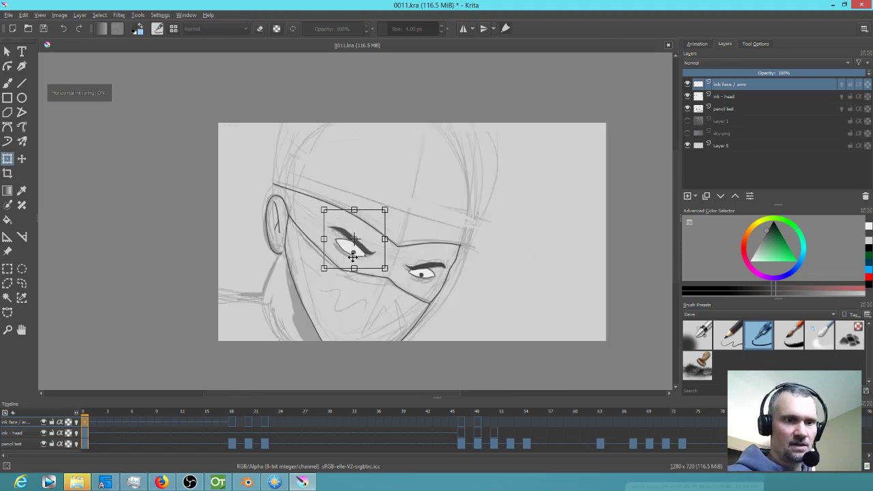
{"action": "key", "text": "m"}
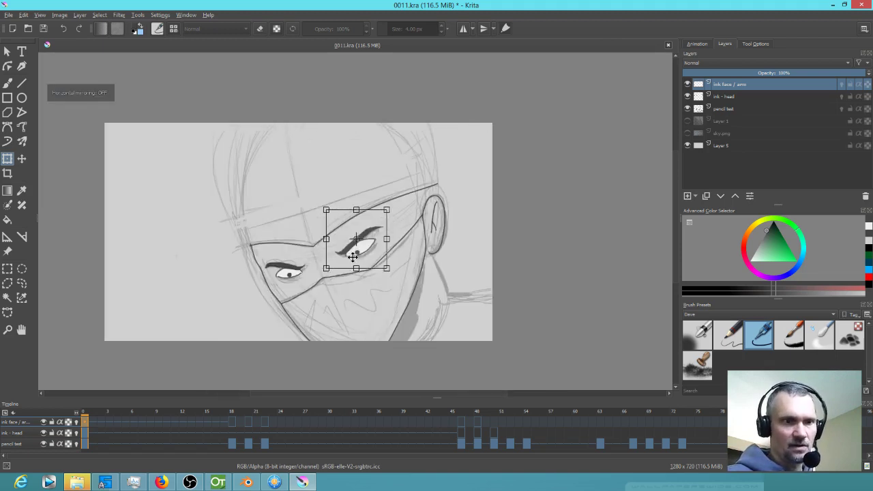
{"action": "left_click_drag", "start_coordinate": [369, 249], "coordinate": [364, 251]}
{"action": "key", "text": "m"}
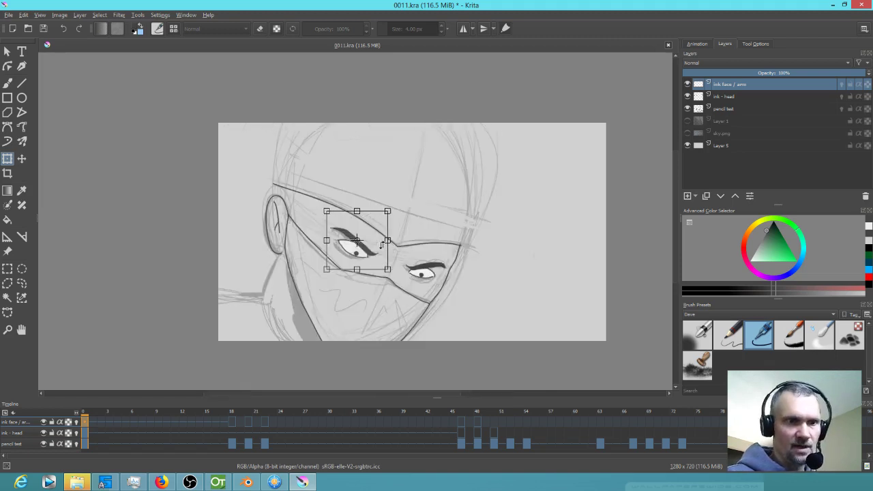
{"action": "key", "text": "Return"}
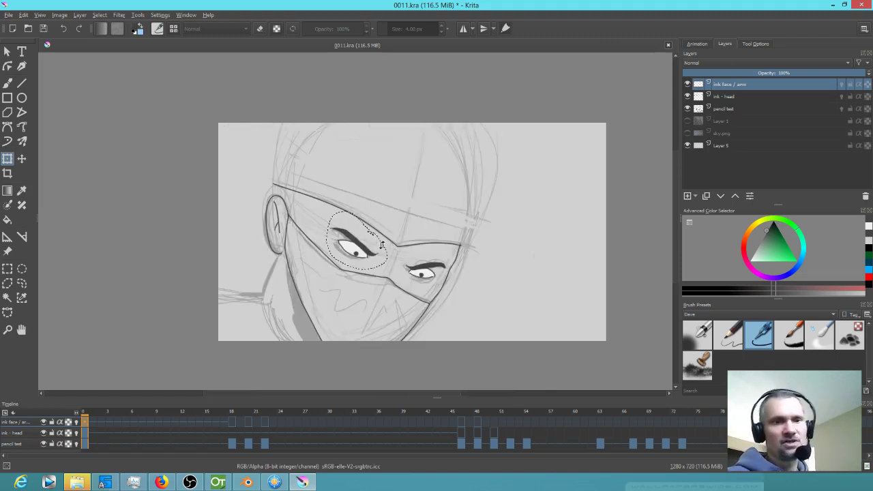
{"action": "key", "text": "ctrl+shift+a"}
{"action": "key", "text": "m"}
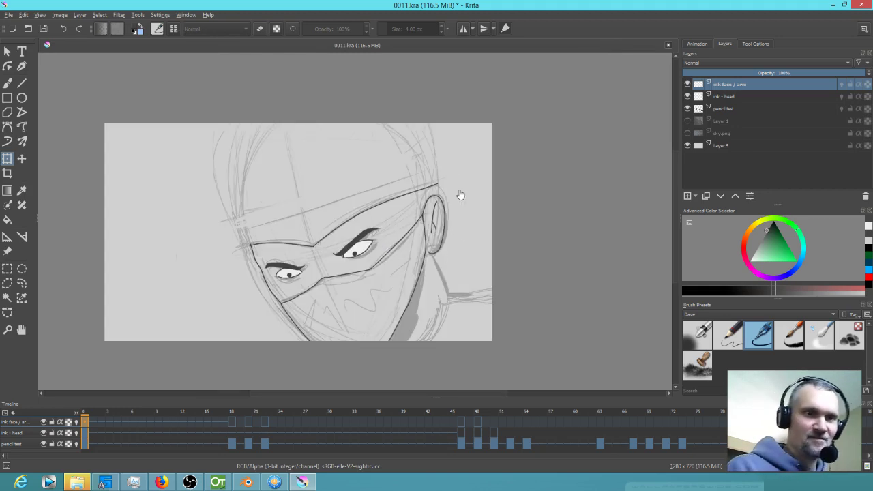
Step: With the ink face / arm layer hidden, ink the neck and shoulder, both sides of the head and the headband's upper edge on ink - head
{"action": "key", "text": "b"}
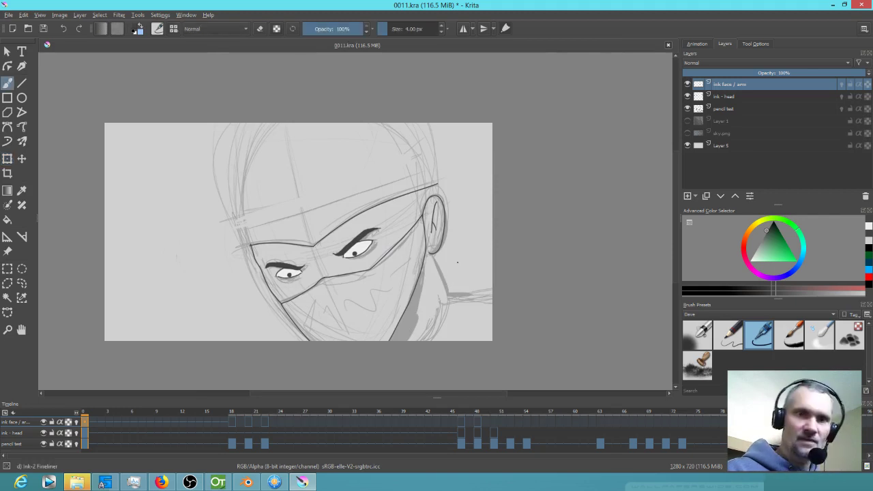
{"action": "left_click", "coordinate": [737, 95]}
{"action": "left_click", "coordinate": [687, 83]}
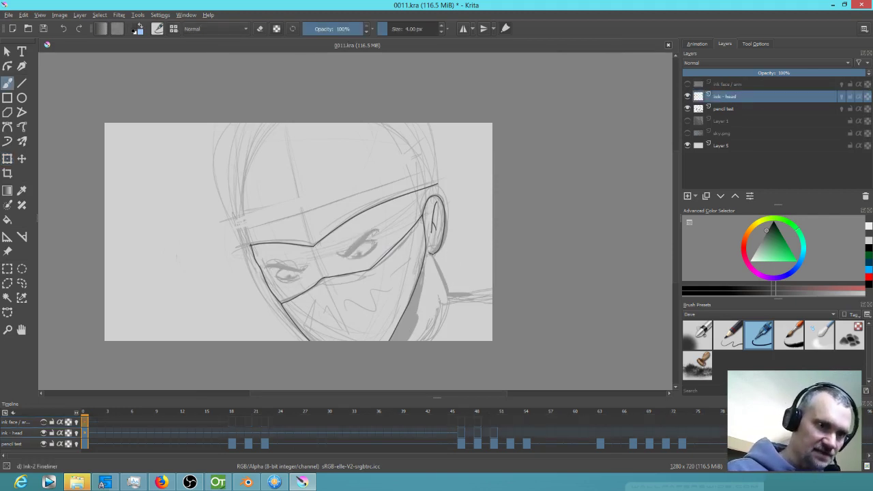
{"action": "mouse_move", "coordinate": [430, 253]}
{"action": "left_mouse_down"}
{"action": "mouse_move", "coordinate": [450, 297]}
{"action": "mouse_move", "coordinate": [491, 301]}
{"action": "left_mouse_up"}
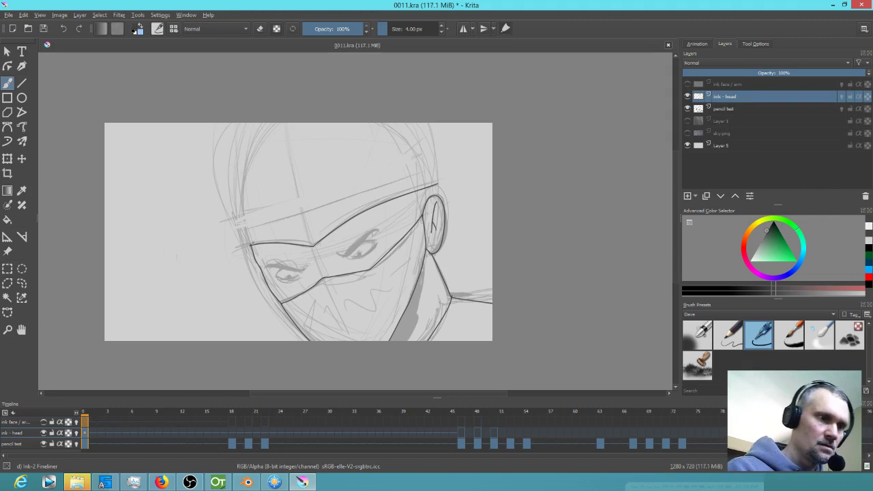
{"action": "mouse_move", "coordinate": [249, 244]}
{"action": "left_mouse_down"}
{"action": "mouse_move", "coordinate": [253, 145]}
{"action": "mouse_move", "coordinate": [272, 124]}
{"action": "left_mouse_up"}
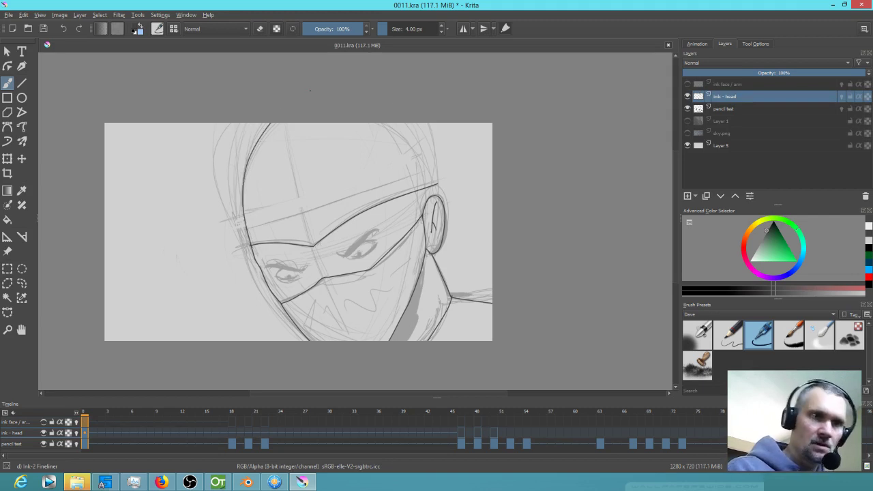
{"action": "left_click_drag", "start_coordinate": [438, 187], "coordinate": [411, 121]}
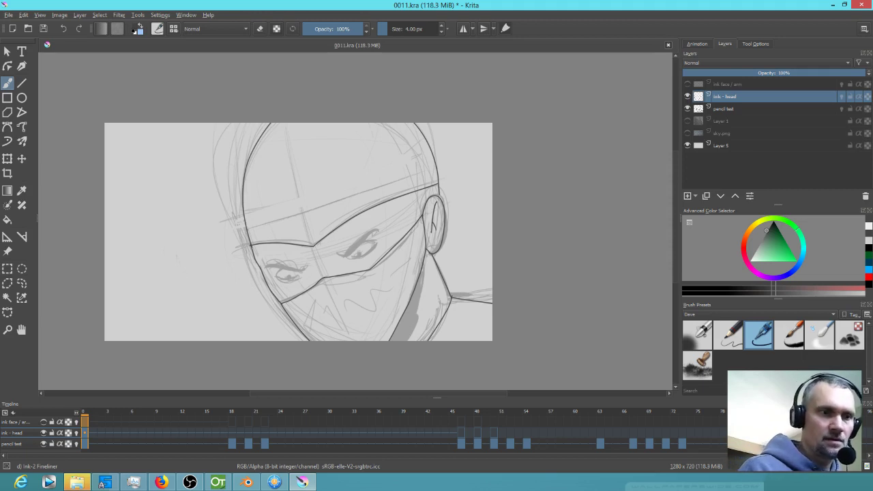
{"action": "left_click_drag", "start_coordinate": [245, 229], "coordinate": [430, 169]}
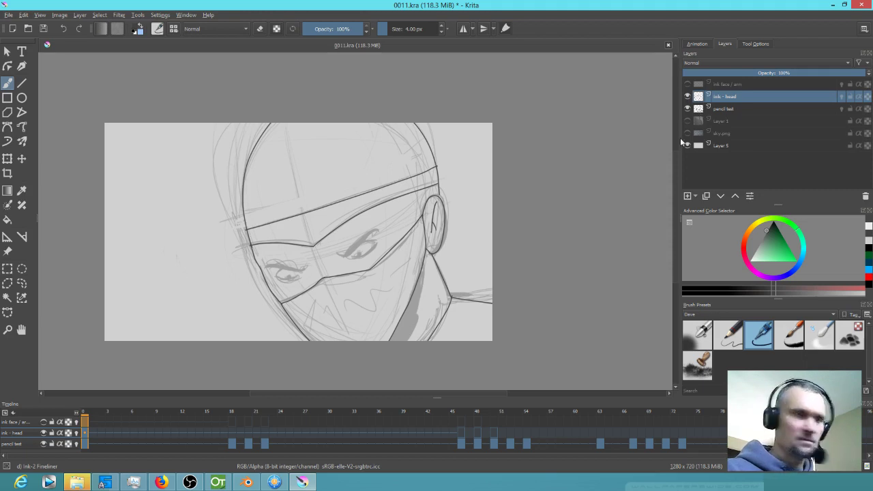
Step: Isolate the ink - head layer, join the head outline to the top of the ear, and set brush smoothing to None
{"action": "left_click", "coordinate": [698, 97], "text": "alt"}
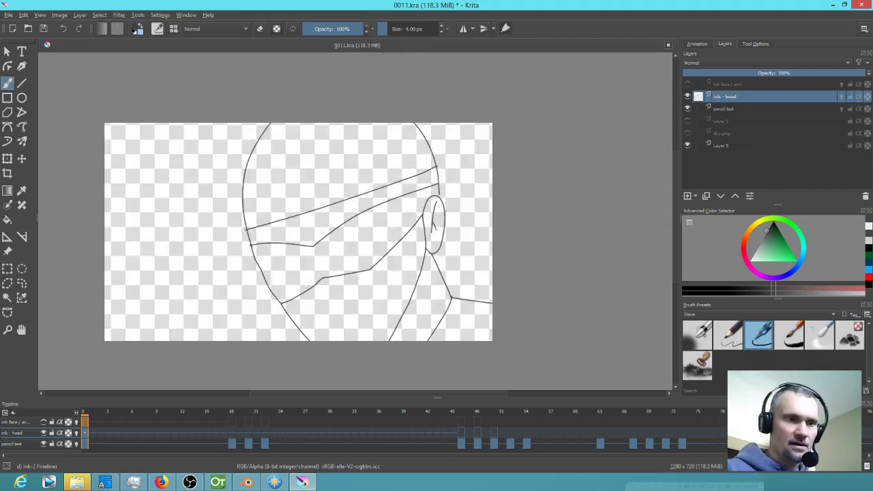
{"action": "scroll", "coordinate": [450, 254], "scroll_direction": "up", "scroll_amount": 4}
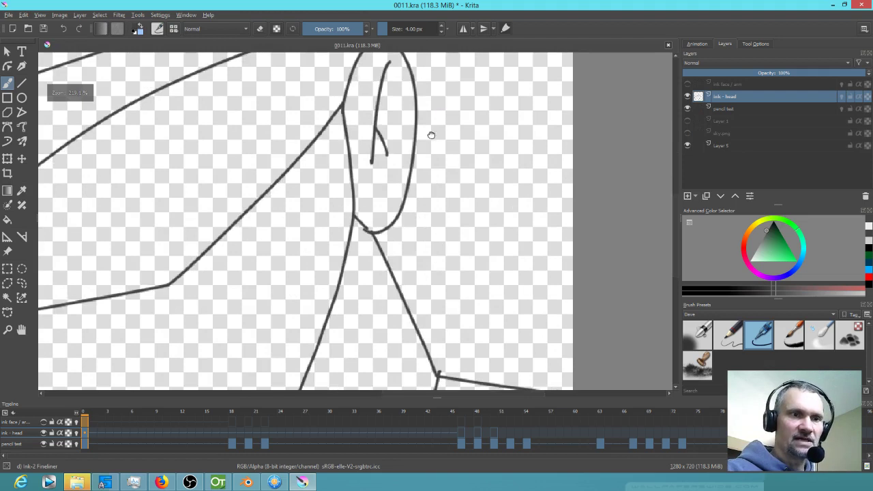
{"action": "left_click_drag", "start_coordinate": [418, 240], "coordinate": [417, 252]}
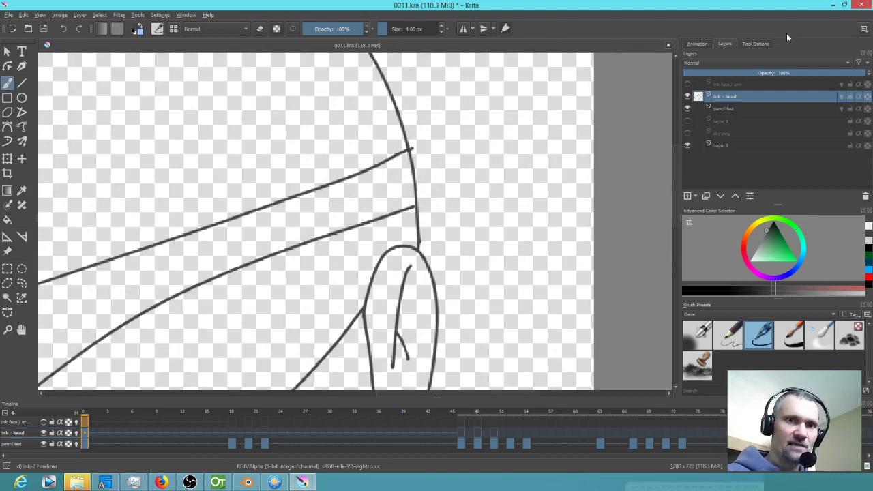
{"action": "left_click", "coordinate": [755, 43]}
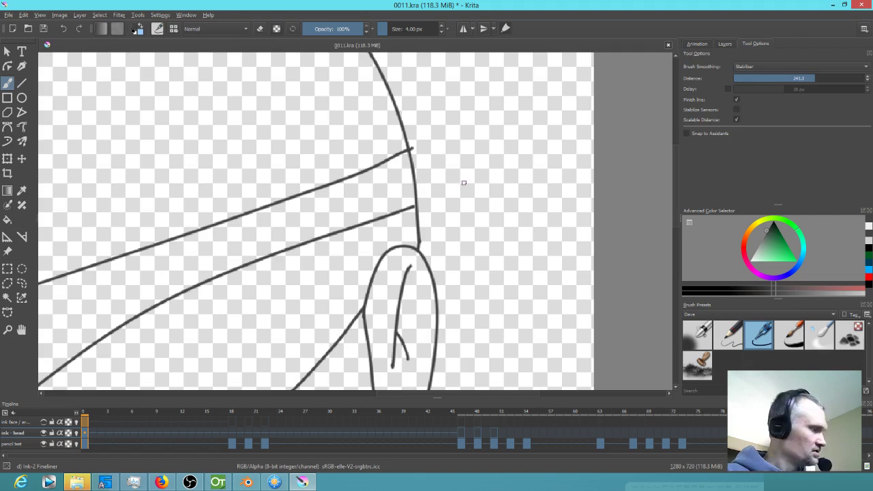
{"action": "key", "text": "F1"}
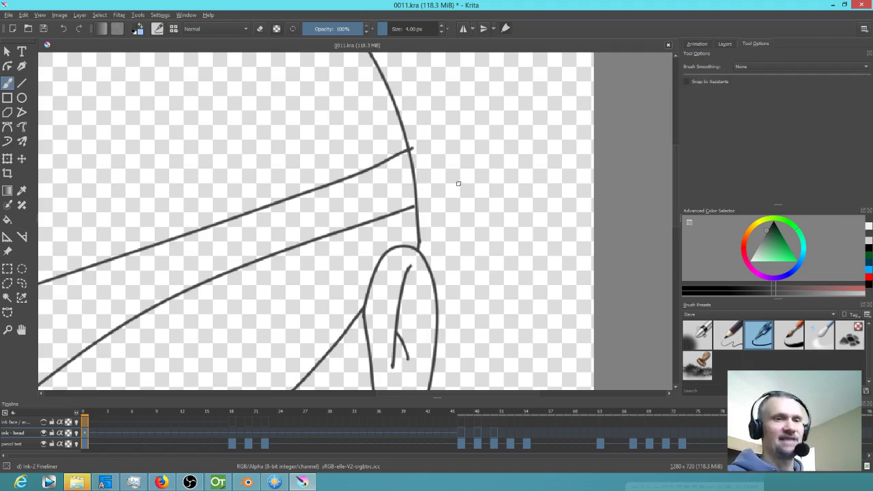
Step: Erase the end of the headband's upper line where it overshoots the head outline above the ear
{"action": "left_click_drag", "start_coordinate": [414, 147], "coordinate": [415, 155]}
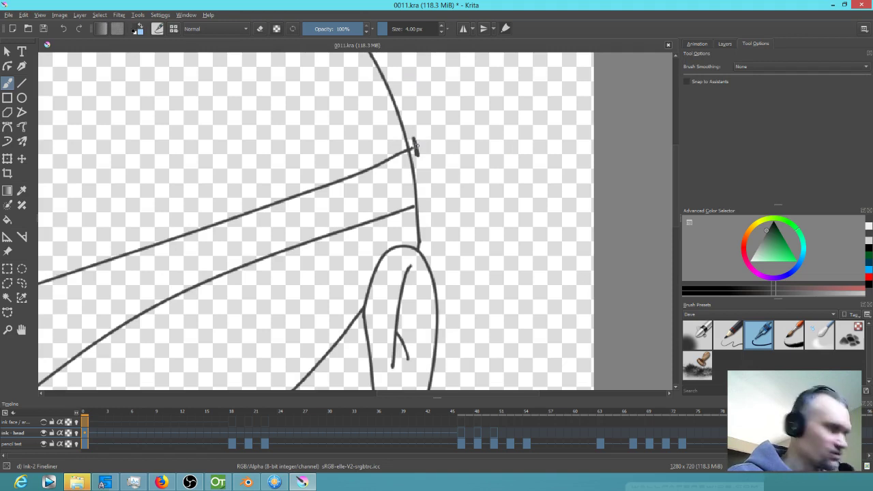
{"action": "key", "text": "e"}
{"action": "left_click_drag", "start_coordinate": [416, 139], "coordinate": [413, 148]}
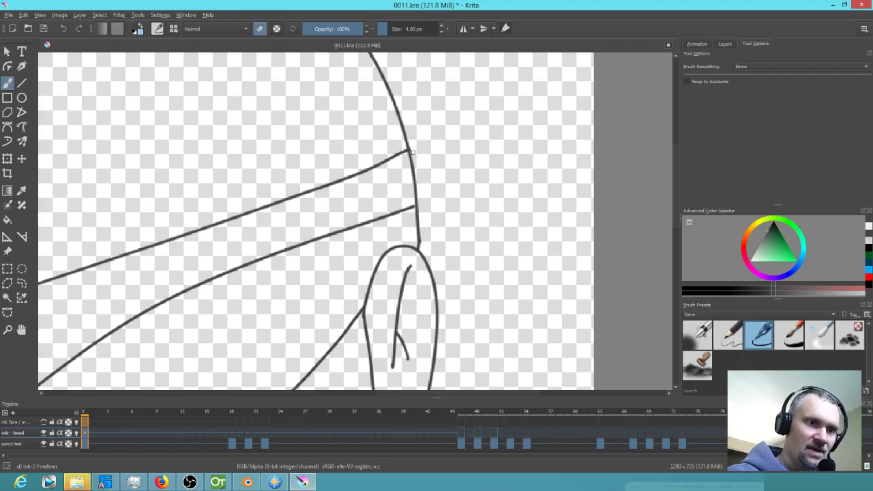
Step: Look over the mask and face outline, switching brush smoothing to Stabilizer and back to None
{"action": "mouse_move", "coordinate": [485, 273]}
{"action": "left_mouse_down"}
{"action": "mouse_move", "coordinate": [528, 195]}
{"action": "mouse_move", "coordinate": [606, 99]}
{"action": "left_mouse_up"}
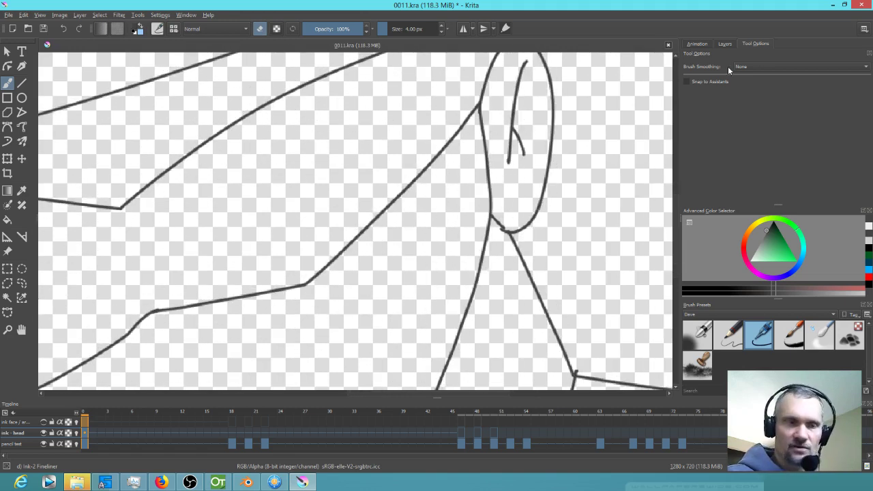
{"action": "mouse_move", "coordinate": [296, 247]}
{"action": "left_mouse_down"}
{"action": "mouse_move", "coordinate": [468, 228]}
{"action": "mouse_move", "coordinate": [411, 254]}
{"action": "mouse_move", "coordinate": [515, 253]}
{"action": "left_mouse_up"}
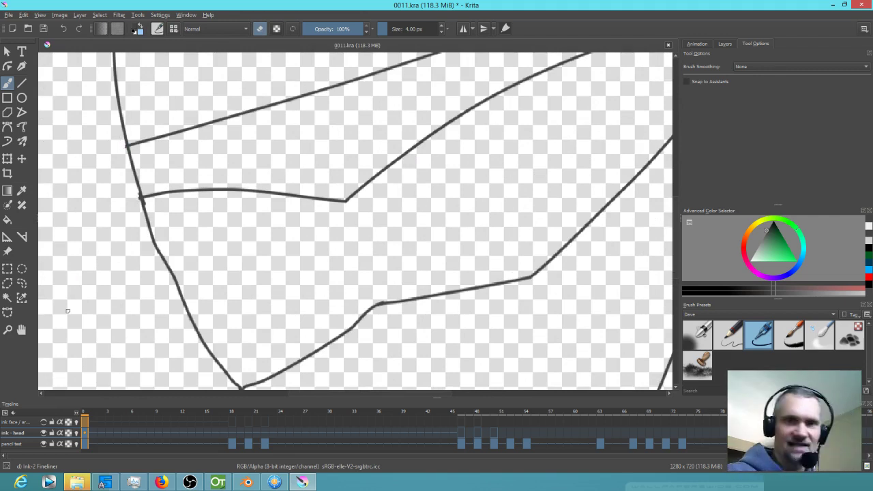
{"action": "key", "text": "s"}
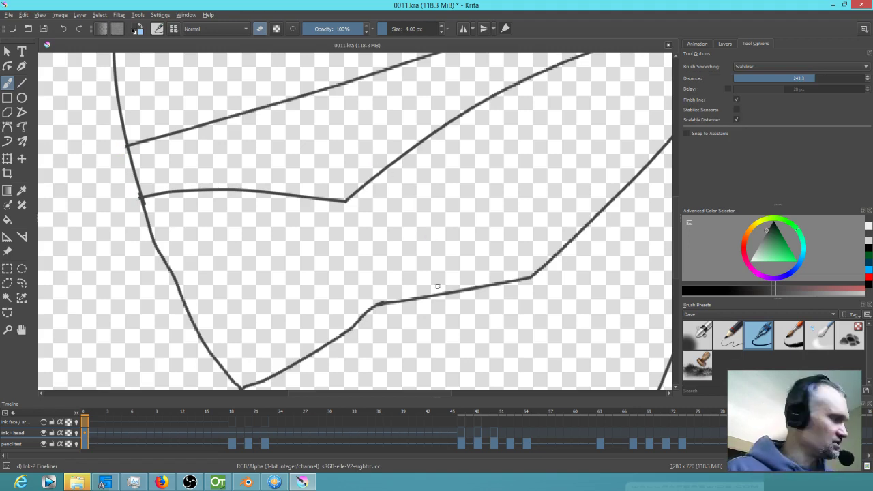
{"action": "key", "text": "s"}
{"action": "left_click_drag", "start_coordinate": [525, 209], "coordinate": [449, 234]}
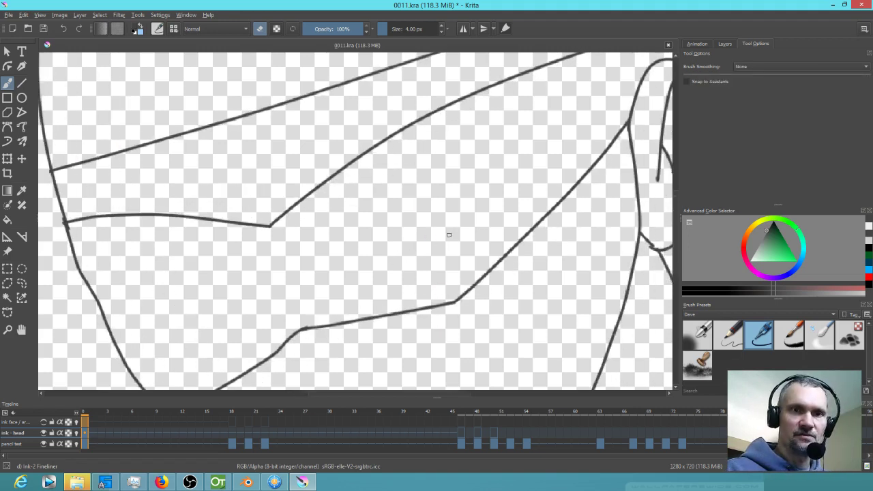
Step: End the layer isolation and hide the grey background, pencil test and ink face / arm layers so only ink - head shows
{"action": "left_click", "coordinate": [725, 43]}
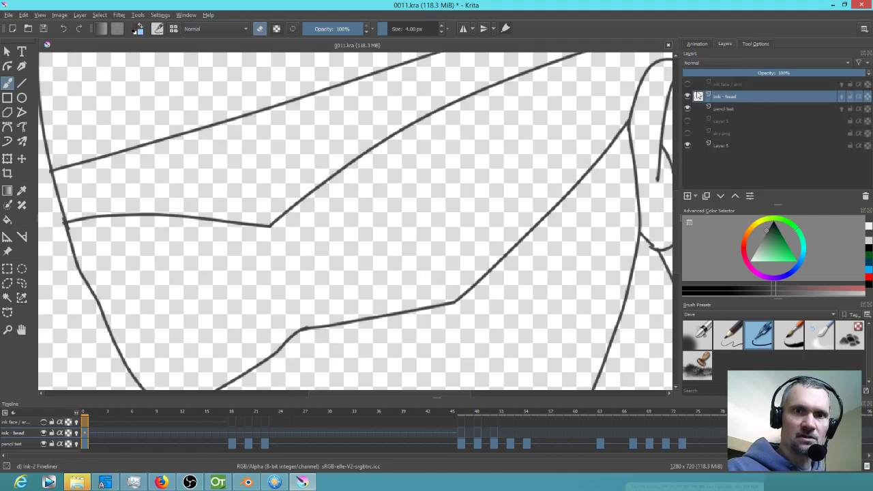
{"action": "left_click", "coordinate": [687, 95]}
{"action": "left_click", "coordinate": [743, 82]}
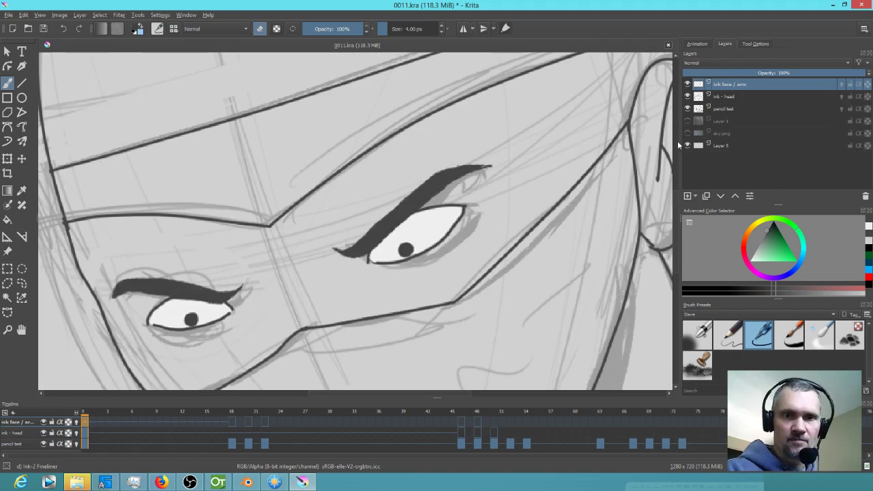
{"action": "left_click", "coordinate": [687, 145]}
{"action": "left_click", "coordinate": [687, 145]}
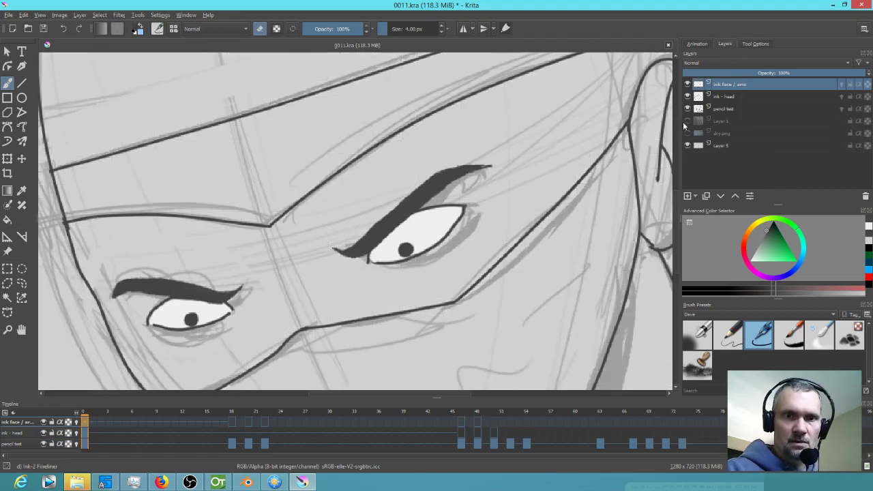
{"action": "left_click", "coordinate": [688, 145]}
{"action": "left_click", "coordinate": [688, 109]}
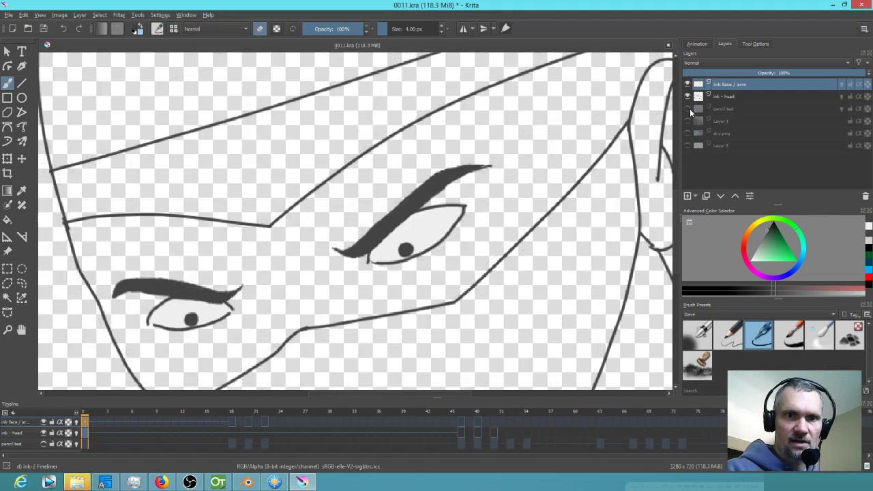
{"action": "key", "text": "minus"}
{"action": "key", "text": "minus"}
{"action": "key", "text": "minus"}
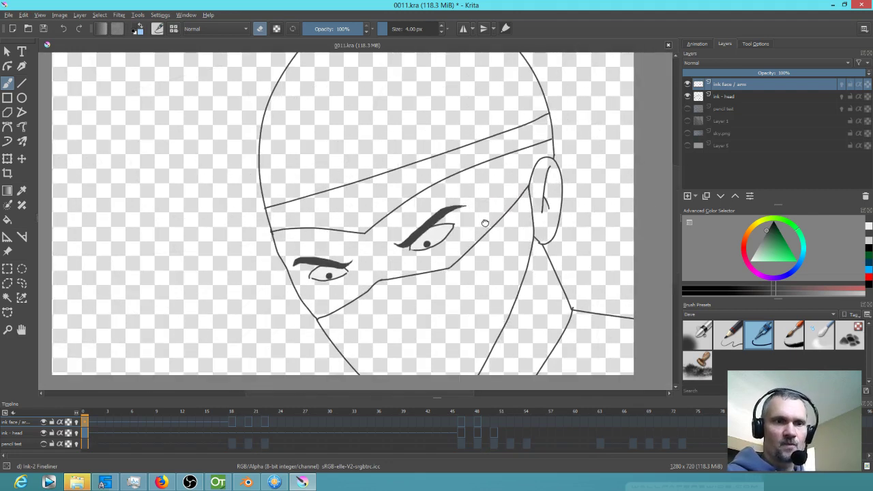
{"action": "left_click", "coordinate": [688, 85]}
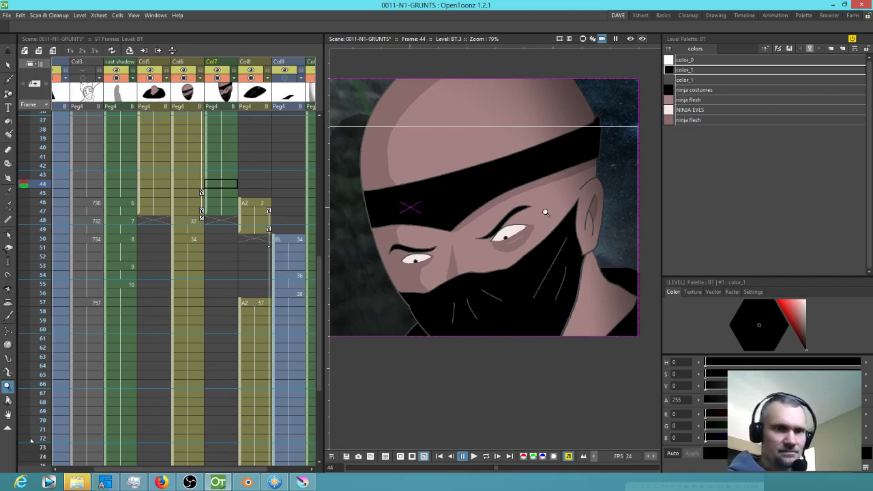
Step: Switch to OpenToonz, hide the Col10 shading overlay from the camera view and frame the coloured ninja's face at frame 44
{"action": "scroll", "coordinate": [513, 231], "scroll_direction": "up", "scroll_amount": 3}
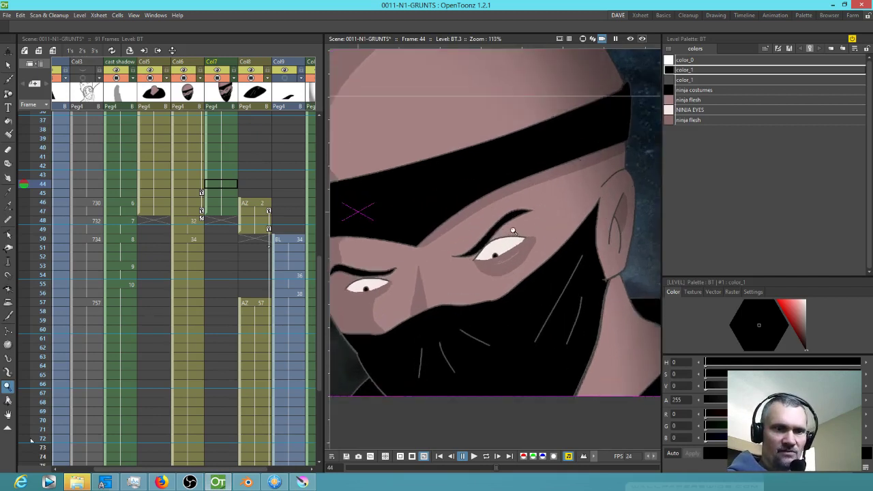
{"action": "scroll", "coordinate": [513, 230], "scroll_direction": "down", "scroll_amount": 2}
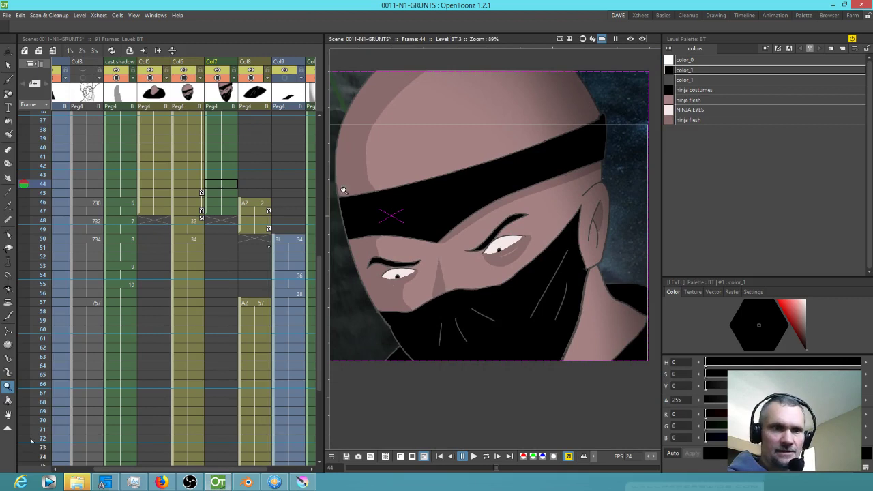
{"action": "scroll", "coordinate": [160, 125], "scroll_direction": "right", "scroll_amount": 5}
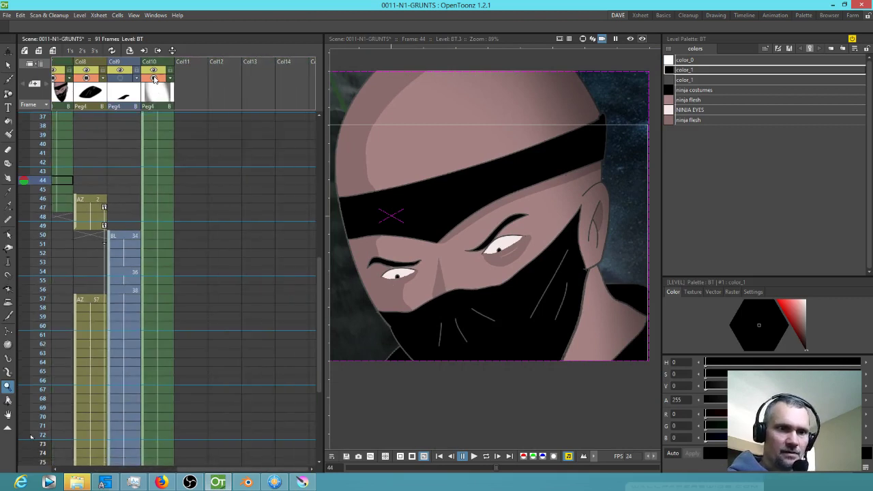
{"action": "left_click", "coordinate": [155, 79]}
{"action": "left_click_drag", "start_coordinate": [543, 250], "coordinate": [546, 293]}
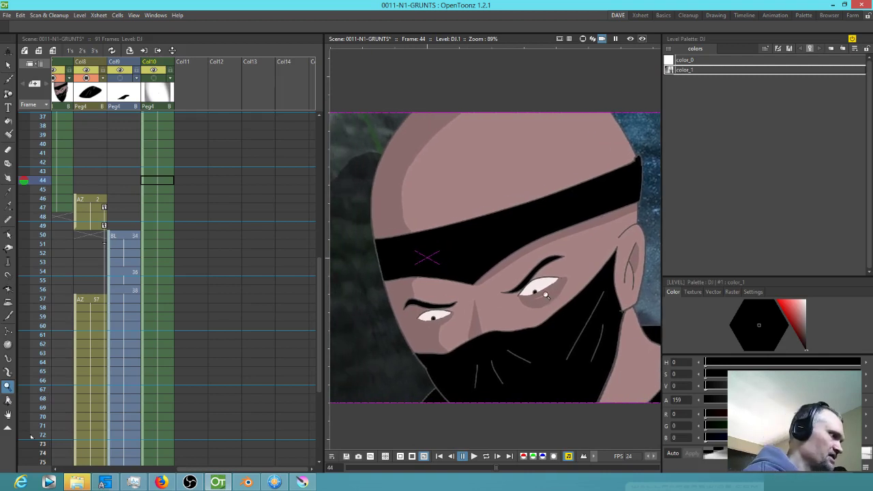
Step: Switch back to Krita, paste the reference screenshot as a new layer and move it so the ninja's head fills the canvas
{"action": "key", "text": "alt+Tab"}
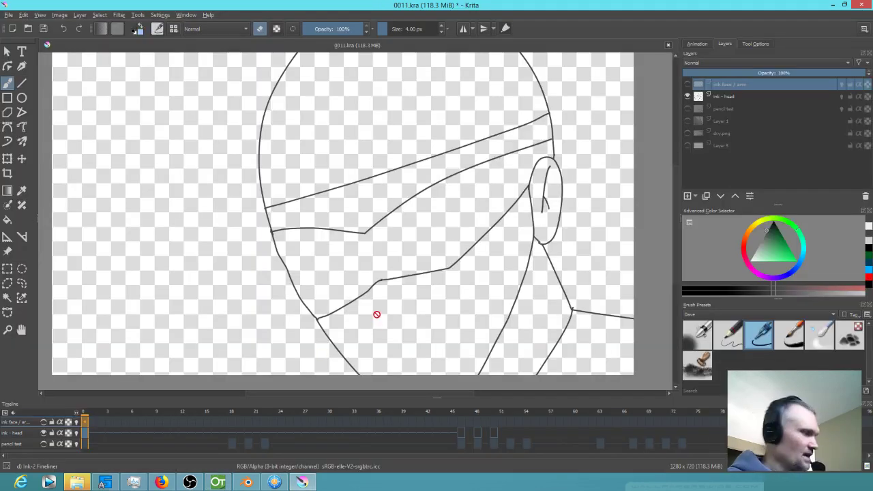
{"action": "key", "text": "ctrl+v"}
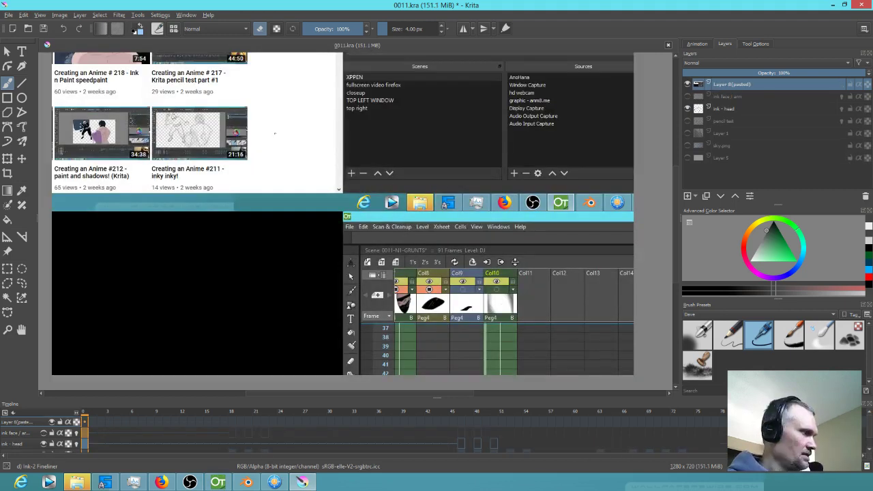
{"action": "key", "text": "ctrl+t"}
{"action": "left_click_drag", "start_coordinate": [273, 121], "coordinate": [151, 70]}
{"action": "left_click_drag", "start_coordinate": [411, 296], "coordinate": [363, 71]}
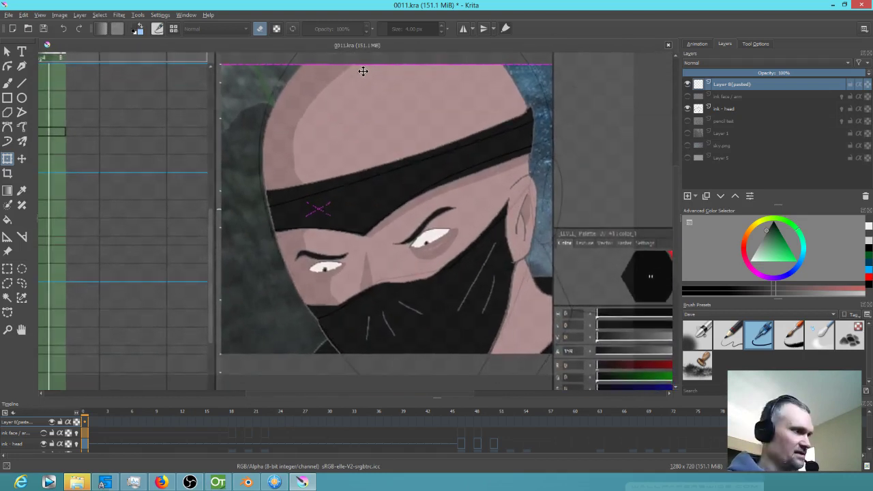
{"action": "key", "text": "Return"}
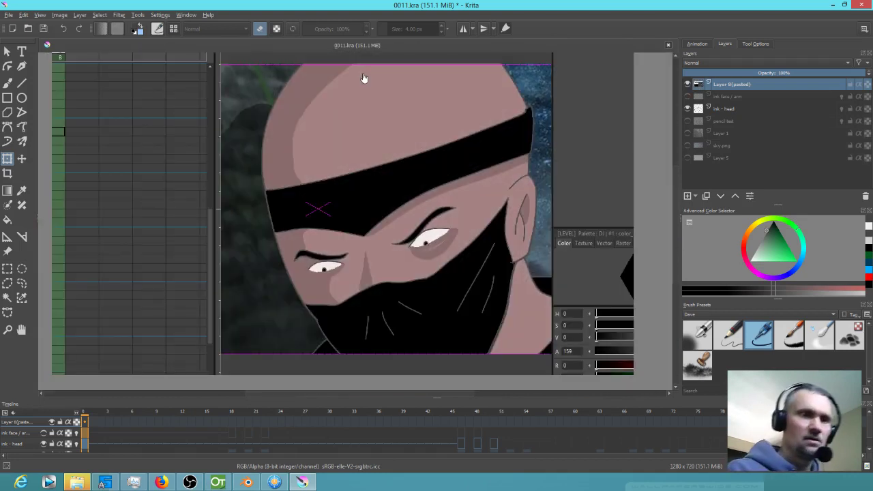
Step: With the Fill tool active, sample the flesh colour from the reference ninja's forehead and hide the pasted layer
{"action": "key", "text": "b"}
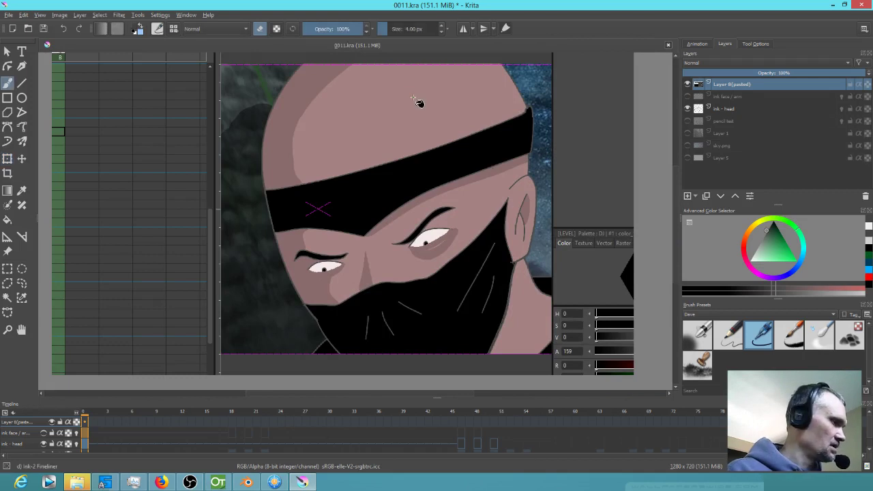
{"action": "key", "text": "f"}
{"action": "left_click", "coordinate": [419, 100], "text": "ctrl"}
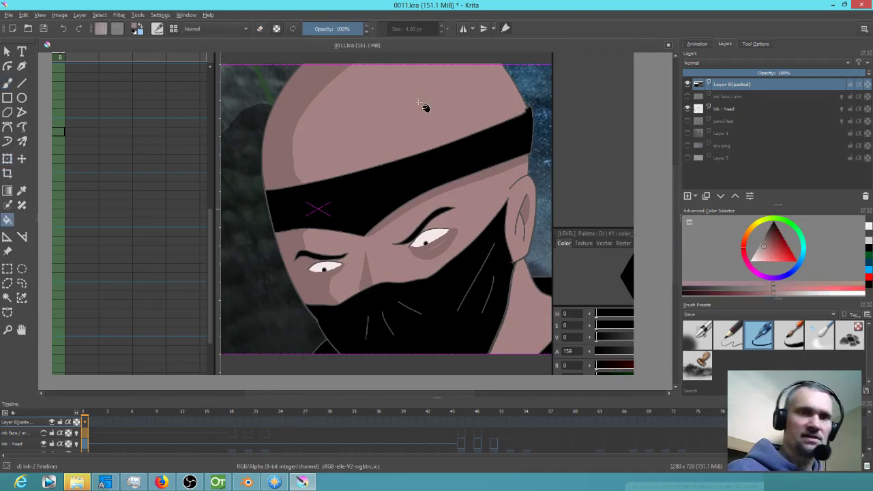
{"action": "left_click", "coordinate": [687, 83]}
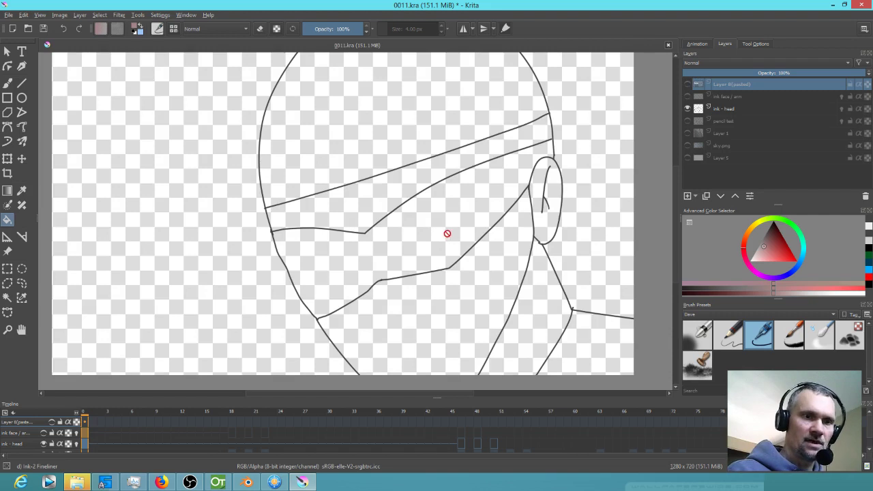
Step: Group the ink - head and ink face / arm layers together
{"action": "left_click", "coordinate": [727, 109]}
{"action": "mouse_move", "coordinate": [734, 132]}
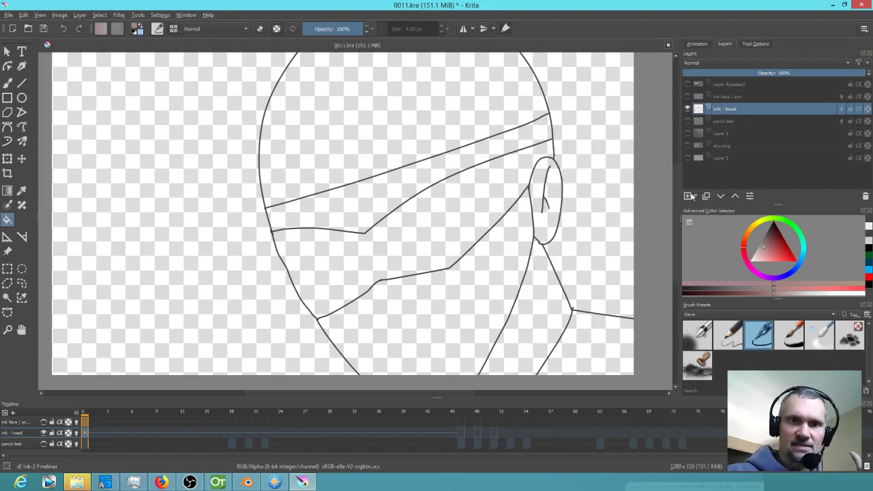
{"action": "left_click", "coordinate": [731, 96], "text": "ctrl"}
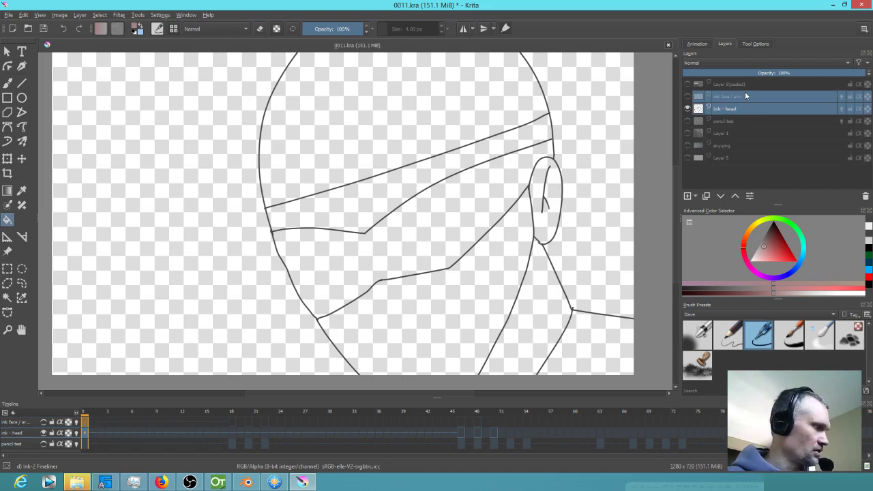
{"action": "key", "text": "ctrl+g"}
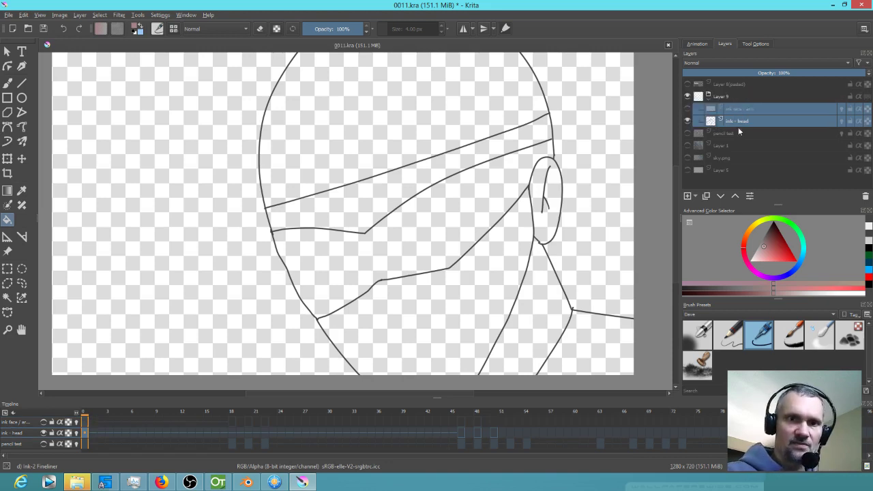
Step: Add a new layer inside the group, place it directly below ink - head and name it paint
{"action": "left_click", "coordinate": [745, 121]}
{"action": "left_click", "coordinate": [687, 196]}
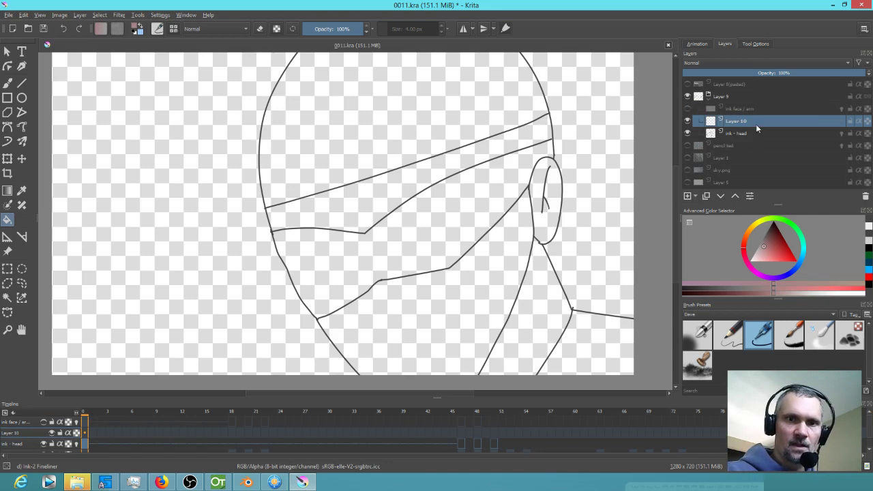
{"action": "left_click", "coordinate": [720, 196]}
{"action": "double_click", "coordinate": [740, 133]}
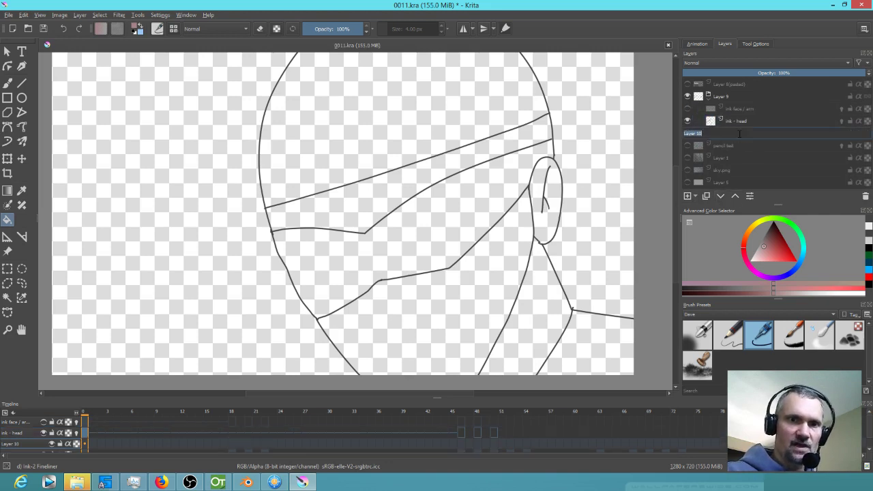
{"action": "mouse_move", "coordinate": [740, 133]}
{"action": "type", "text": "pe"}
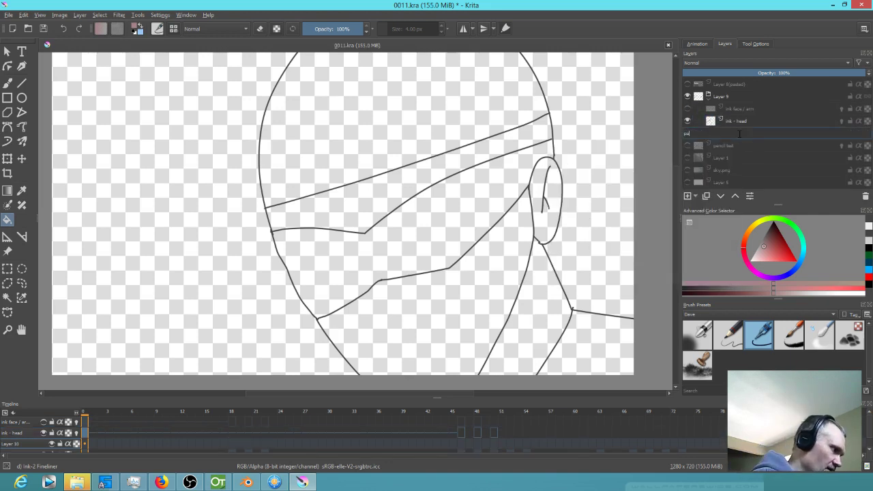
{"action": "type", "text": "int"}
{"action": "key", "text": "Return"}
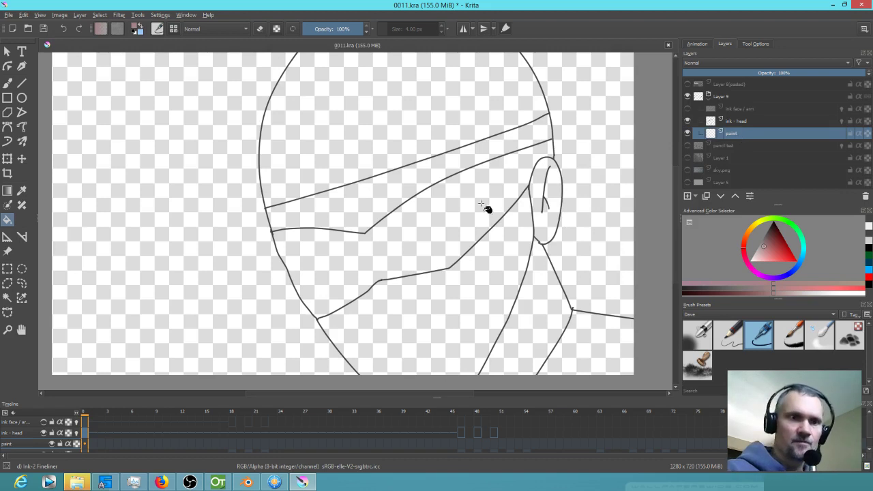
Step: On the paint layer, fill the eye area and forehead with the sampled flesh colour, and the headband, mask and shoulder with black
{"action": "left_click", "coordinate": [484, 207]}
{"action": "left_click", "coordinate": [448, 113]}
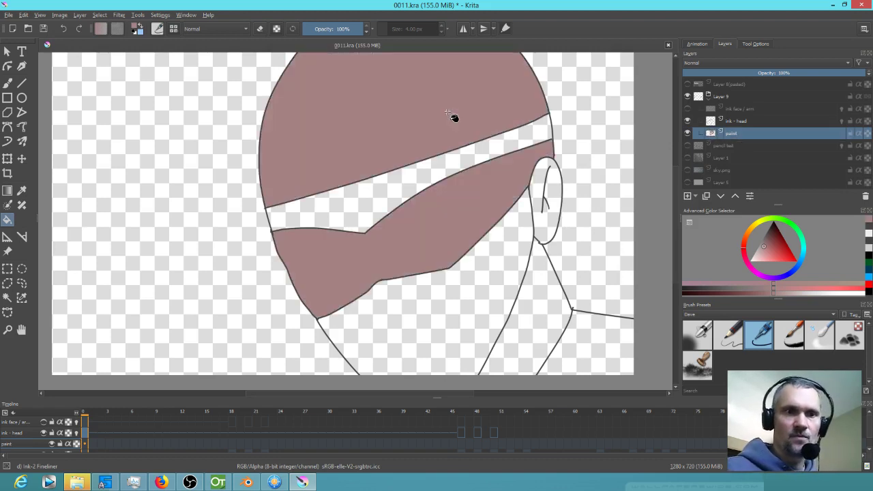
{"action": "key", "text": "d"}
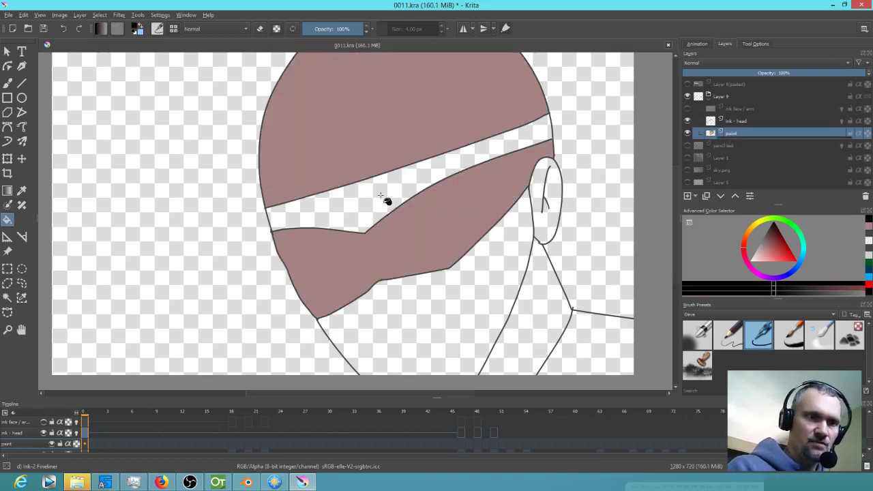
{"action": "left_click", "coordinate": [386, 200]}
{"action": "left_click", "coordinate": [455, 326]}
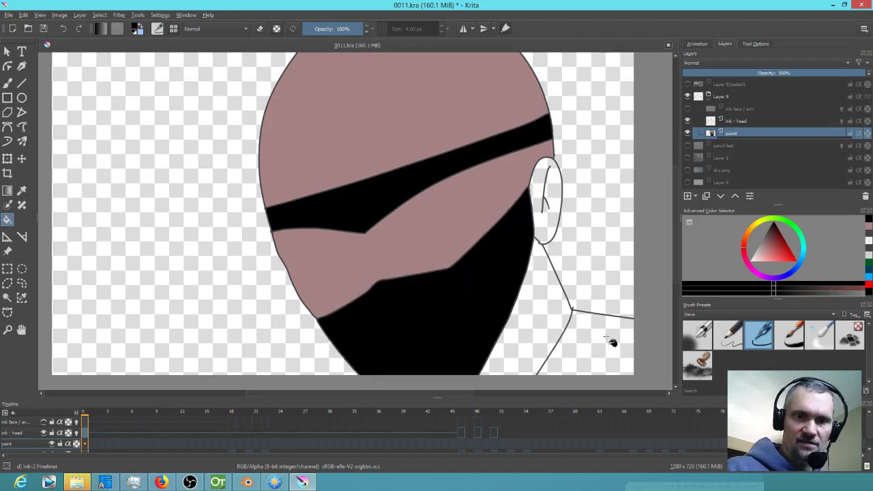
{"action": "left_click", "coordinate": [603, 351]}
Step: Choose a pale blue, fill the neck area on the paint layer with it, and compare with the pasted reference layer
{"action": "left_click", "coordinate": [802, 253]}
{"action": "left_click", "coordinate": [762, 257]}
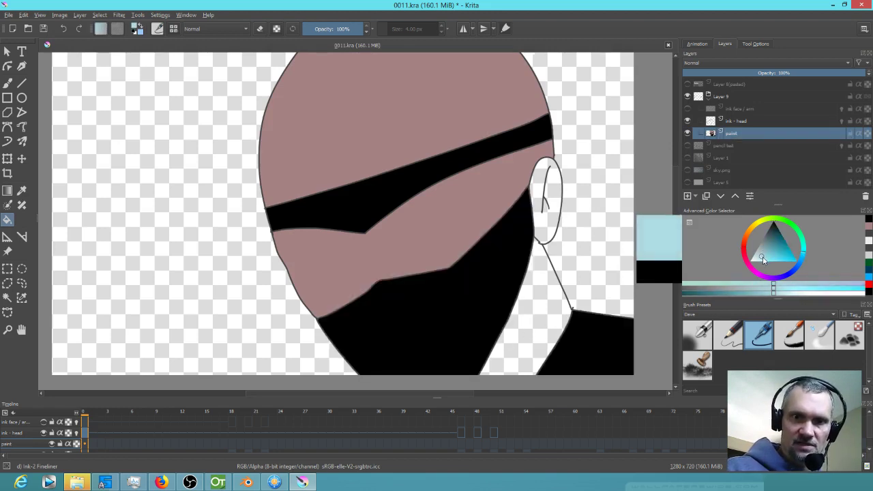
{"action": "left_click", "coordinate": [803, 262]}
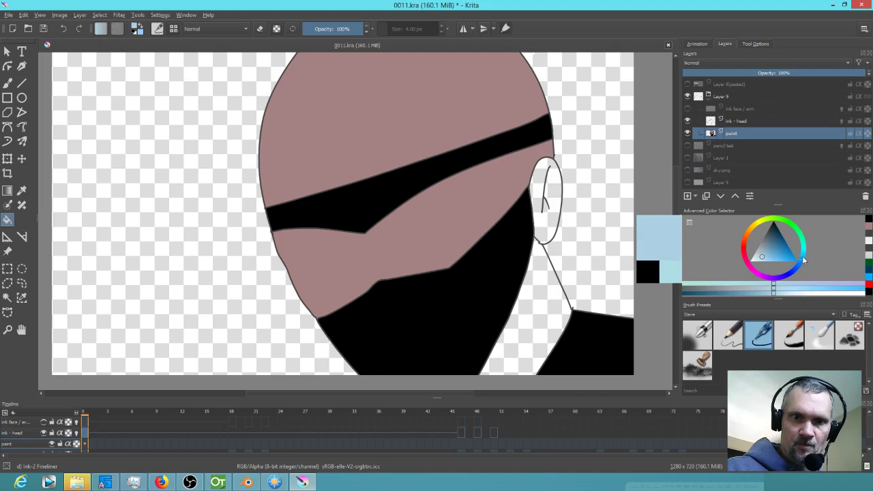
{"action": "left_click", "coordinate": [759, 258]}
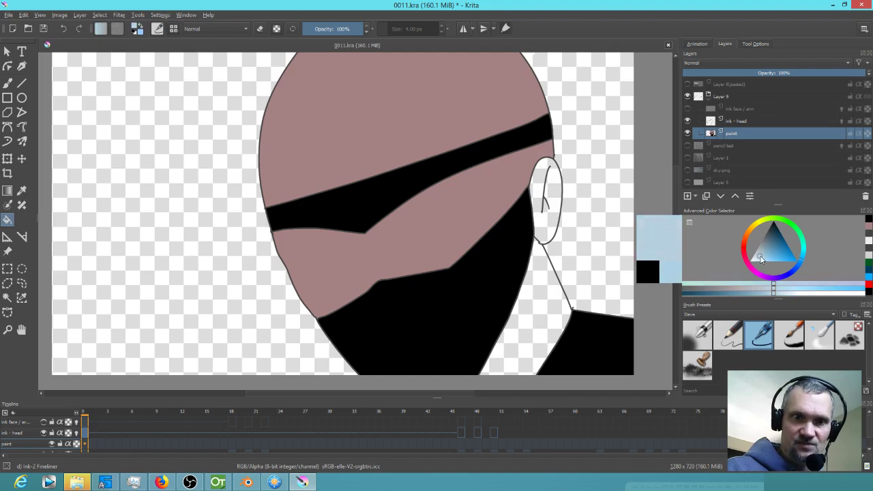
{"action": "left_click", "coordinate": [549, 331]}
{"action": "left_click", "coordinate": [688, 84]}
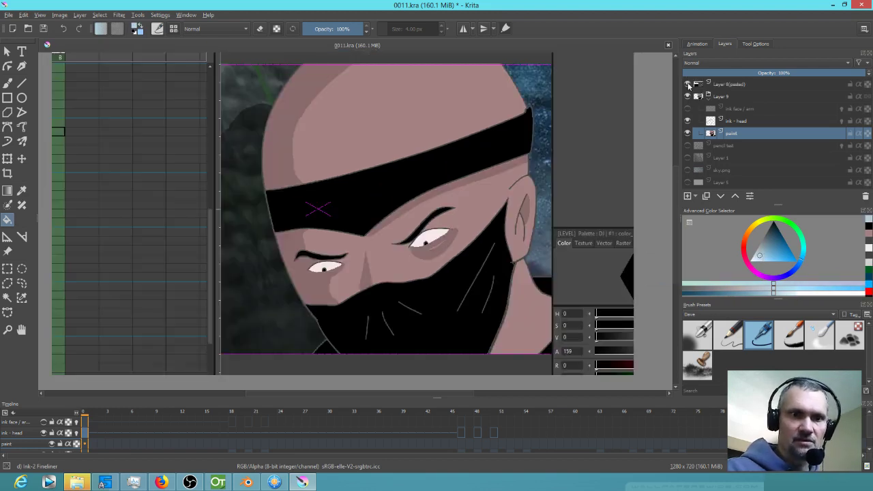
{"action": "left_click", "coordinate": [688, 84]}
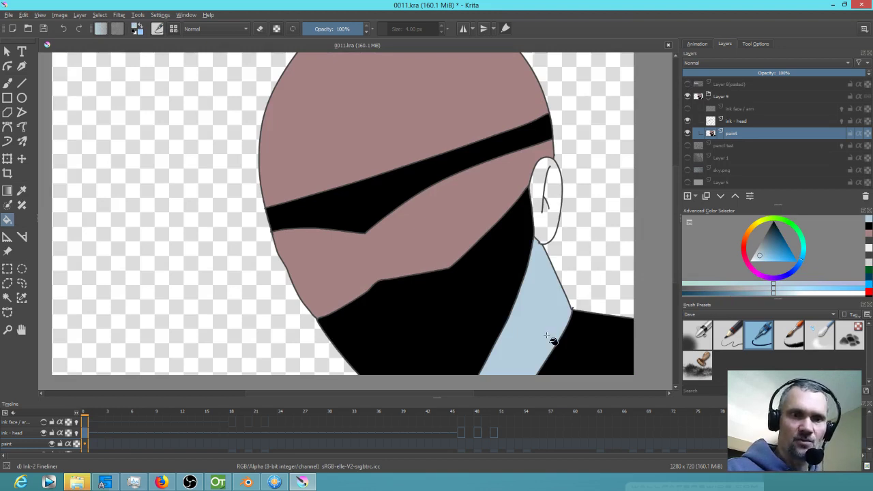
Step: Sample the flesh colour from the face and fill the ear with it on the paint layer
{"action": "left_click", "coordinate": [745, 121]}
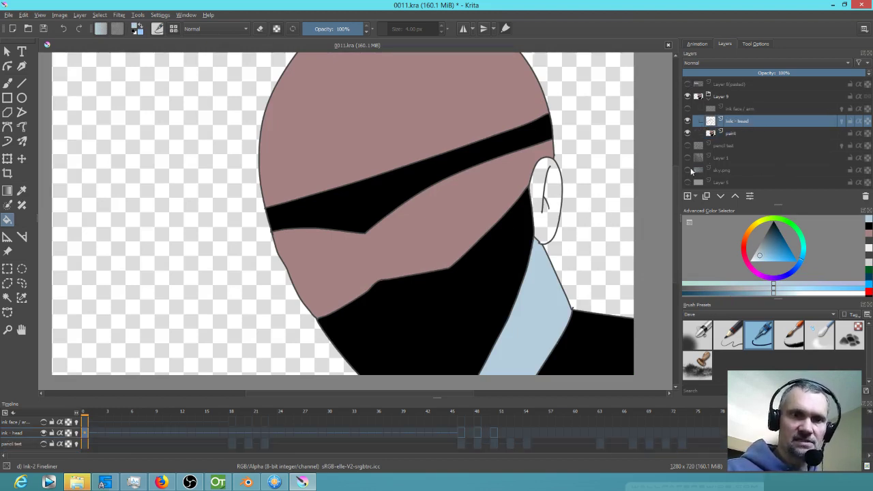
{"action": "left_click", "coordinate": [452, 220], "text": "ctrl"}
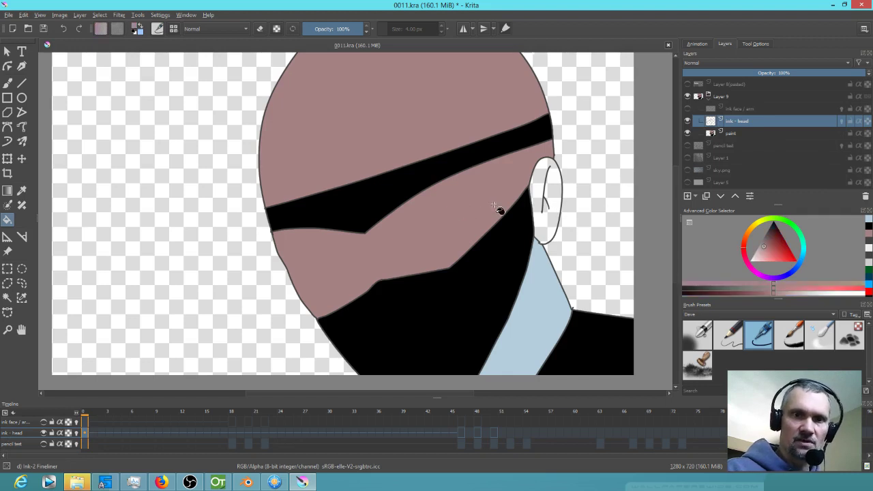
{"action": "key", "text": "Page_Down"}
{"action": "left_click", "coordinate": [545, 227]}
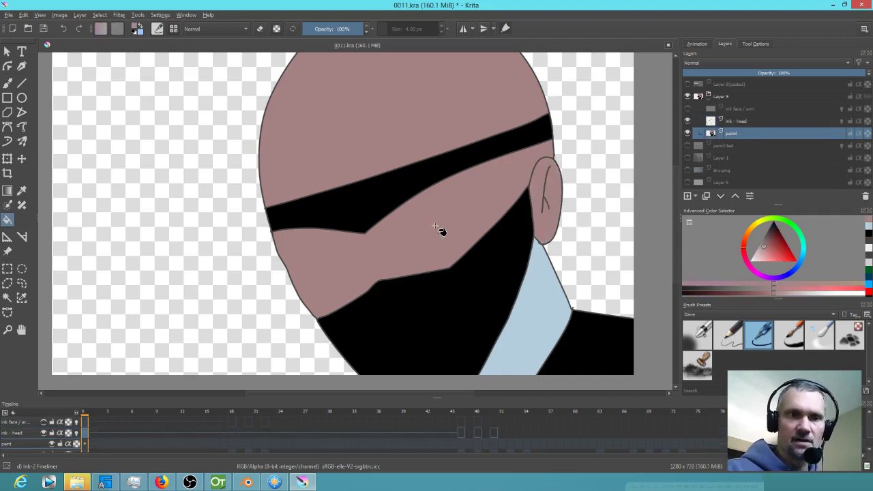
Step: Sample the dark grey of the ink outline and get the brush ready on the ink - head layer
{"action": "scroll", "coordinate": [452, 296], "scroll_direction": "up", "scroll_amount": 5}
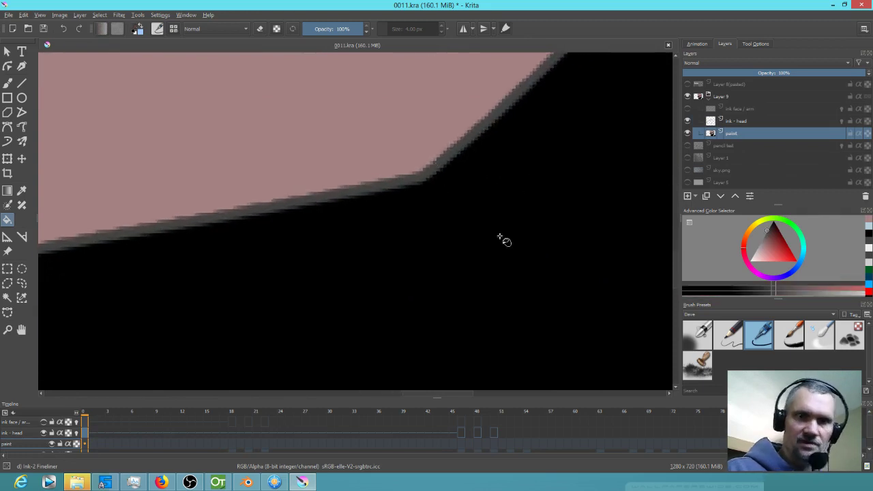
{"action": "scroll", "coordinate": [471, 273], "scroll_direction": "down", "scroll_amount": 6}
{"action": "scroll", "coordinate": [393, 345], "scroll_direction": "down", "scroll_amount": 1}
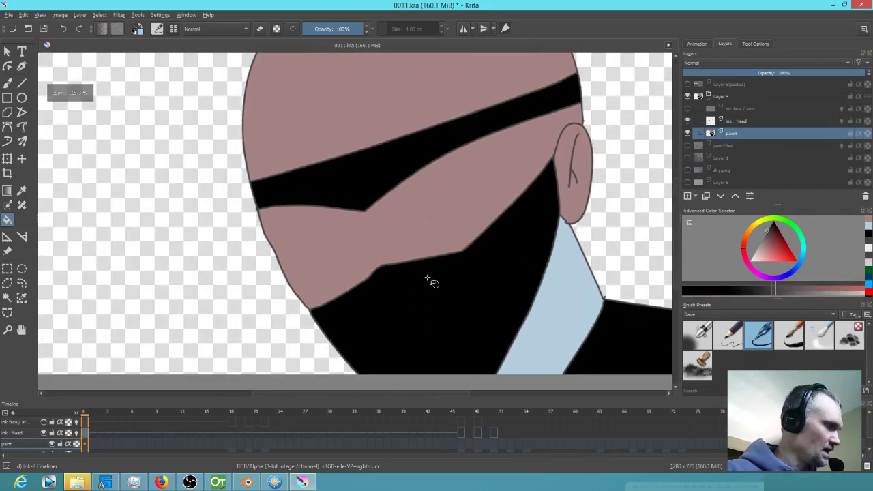
{"action": "key", "text": "b"}
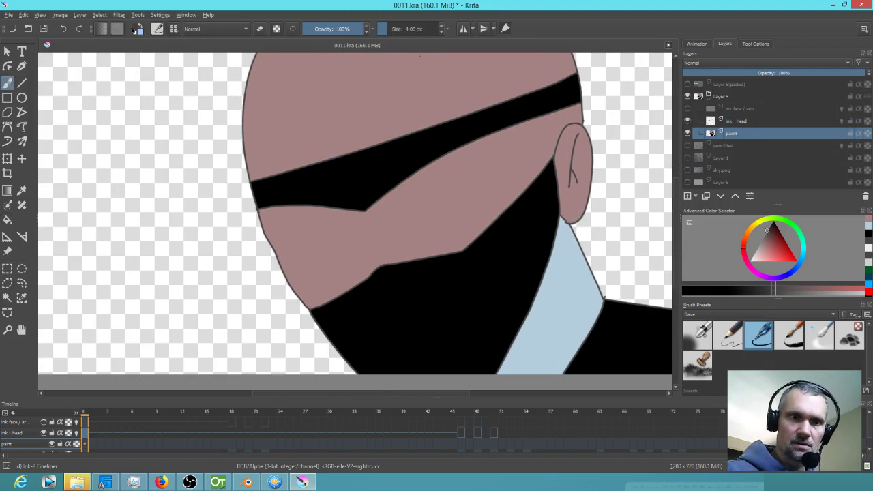
{"action": "left_click", "coordinate": [744, 120]}
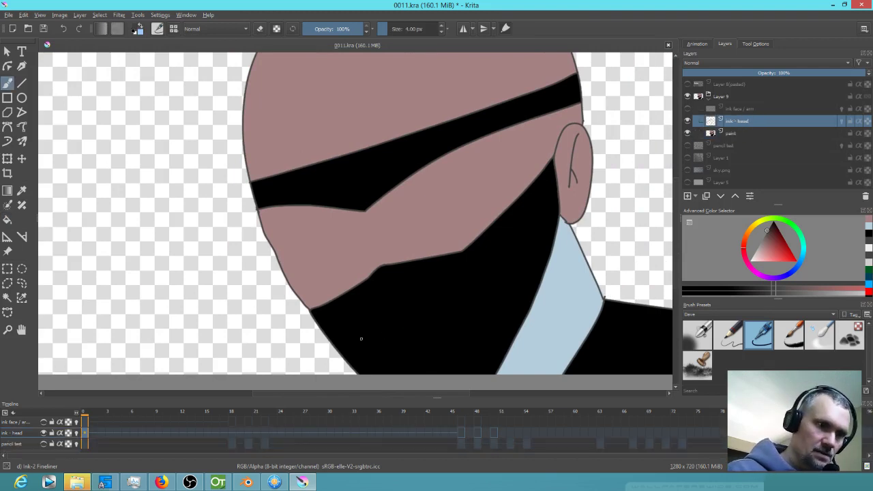
Step: Try Ink-2 Fineliner fold lines on the black mask and the pale blue neck area, and undo them all
{"action": "left_click_drag", "start_coordinate": [369, 310], "coordinate": [382, 355]}
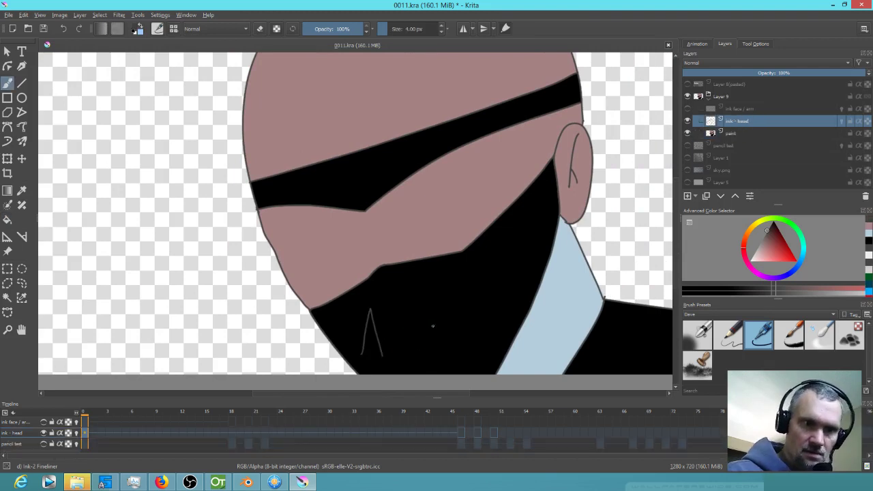
{"action": "left_click_drag", "start_coordinate": [462, 354], "coordinate": [441, 296]}
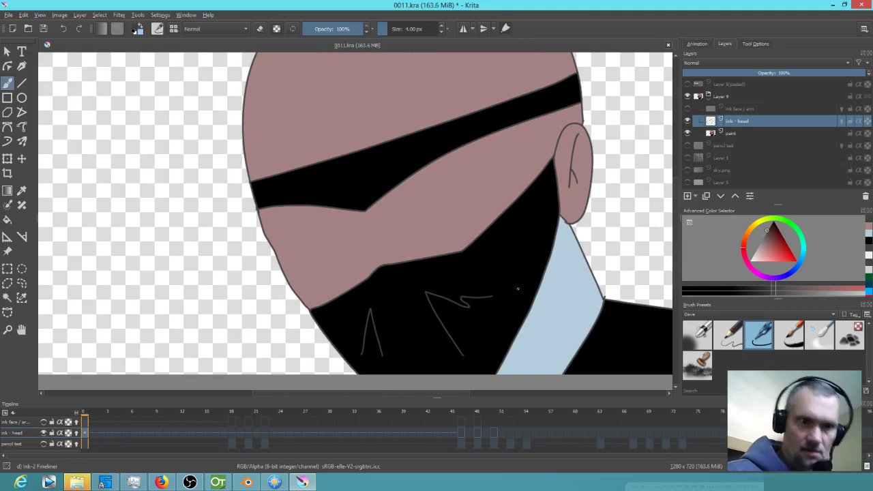
{"action": "mouse_move", "coordinate": [570, 265]}
{"action": "left_mouse_down"}
{"action": "mouse_move", "coordinate": [537, 306]}
{"action": "mouse_move", "coordinate": [516, 371]}
{"action": "mouse_move", "coordinate": [529, 302]}
{"action": "left_mouse_up"}
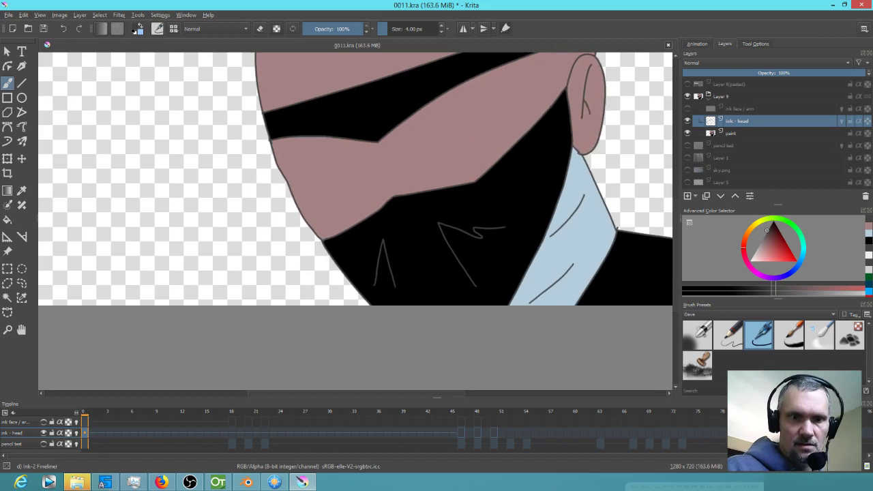
{"action": "left_click_drag", "start_coordinate": [606, 210], "coordinate": [596, 226]}
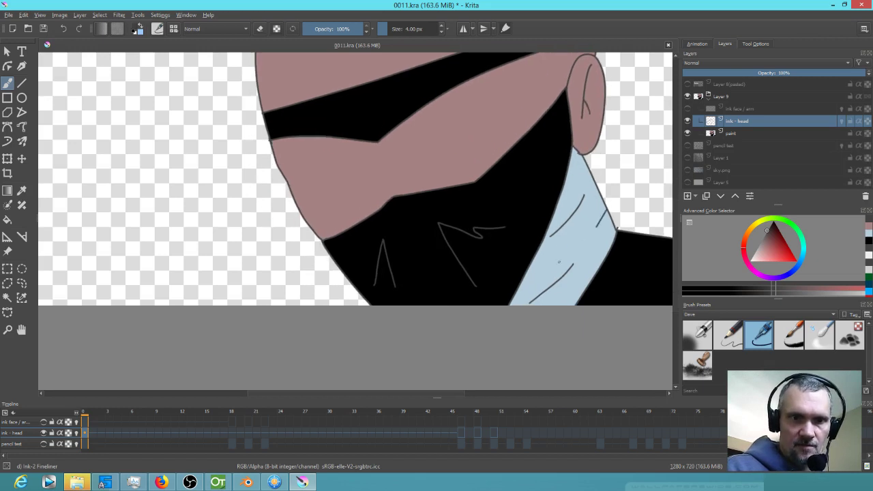
{"action": "left_click_drag", "start_coordinate": [593, 262], "coordinate": [581, 279]}
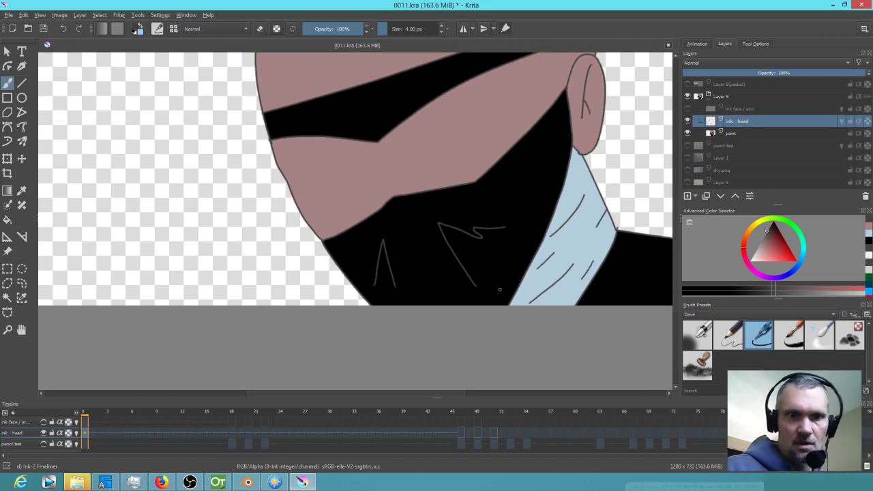
{"action": "key", "text": "ctrl+z"}
{"action": "key", "text": "ctrl+z"}
{"action": "key", "text": "ctrl+z"}
{"action": "key", "text": "ctrl+z"}
{"action": "key", "text": "ctrl+z"}
{"action": "key", "text": "ctrl+z"}
Step: Try the mask fold lines with the Pencil-2 brush instead and undo the strokes
{"action": "left_click", "coordinate": [729, 338]}
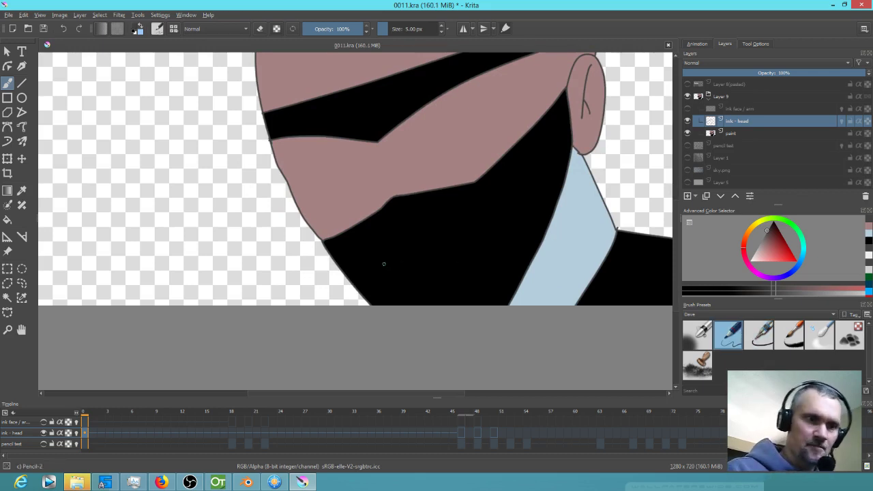
{"action": "mouse_move", "coordinate": [382, 240]}
{"action": "left_mouse_down"}
{"action": "mouse_move", "coordinate": [392, 297]}
{"action": "mouse_move", "coordinate": [398, 267]}
{"action": "mouse_move", "coordinate": [401, 289]}
{"action": "left_mouse_up"}
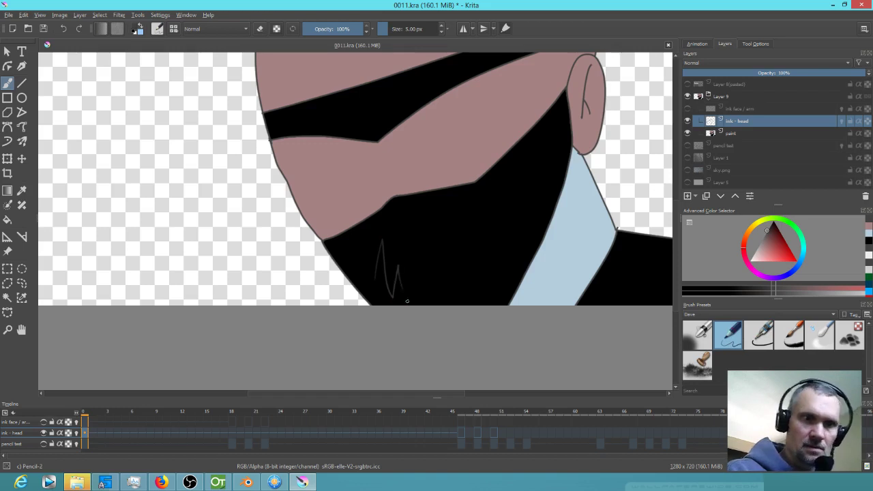
{"action": "left_click_drag", "start_coordinate": [464, 284], "coordinate": [422, 226]}
{"action": "key", "text": "ctrl+z"}
{"action": "key", "text": "ctrl+z"}
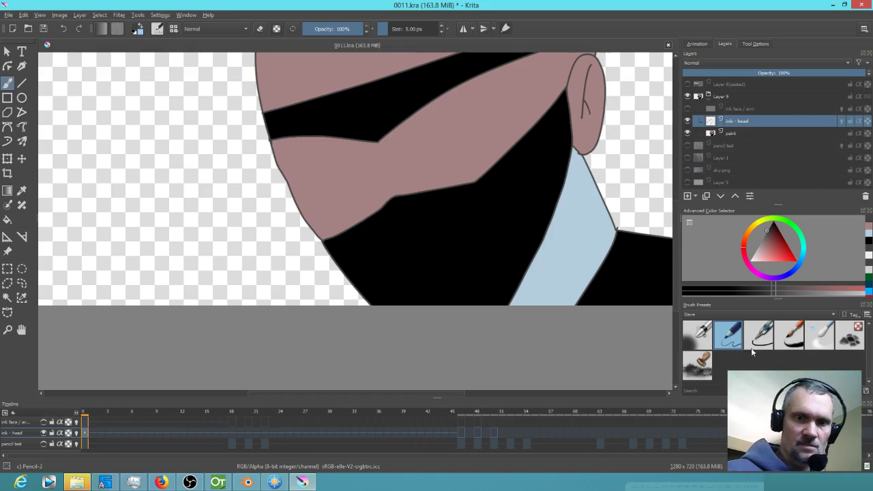
Step: Draw short dark grey fold lines across the black mask with the 4 px Ink-2 Fineliner on ink - head
{"action": "key", "text": "slash"}
{"action": "left_click_drag", "start_coordinate": [380, 274], "coordinate": [404, 296]}
{"action": "left_click_drag", "start_coordinate": [419, 259], "coordinate": [431, 297]}
{"action": "left_click_drag", "start_coordinate": [450, 228], "coordinate": [485, 267]}
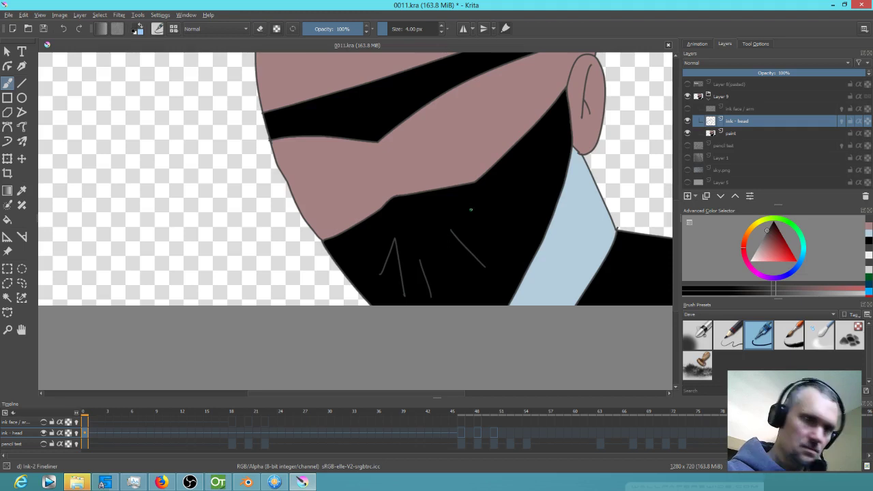
{"action": "left_click_drag", "start_coordinate": [454, 212], "coordinate": [489, 223]}
Step: Draw thin diagonal fold lines across the pale blue neck area with the 5 px Pencil-2 brush, redoing the first attempt
{"action": "key", "text": "slash"}
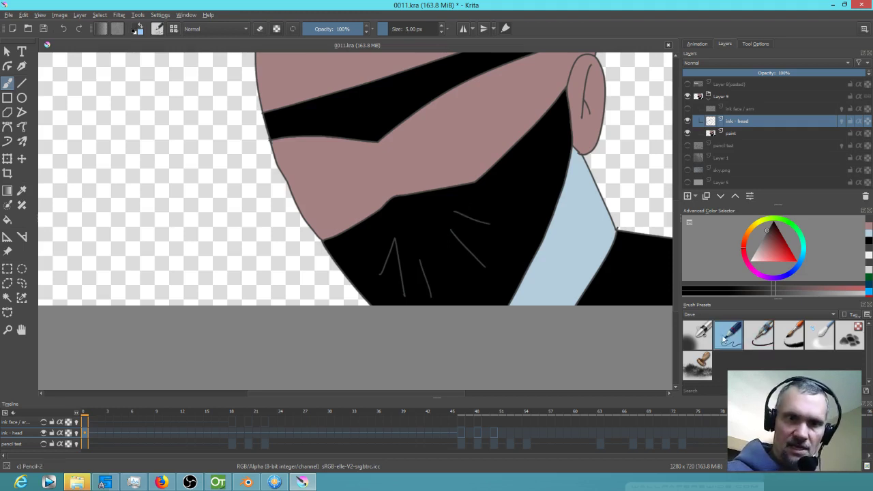
{"action": "left_click_drag", "start_coordinate": [593, 184], "coordinate": [565, 218]}
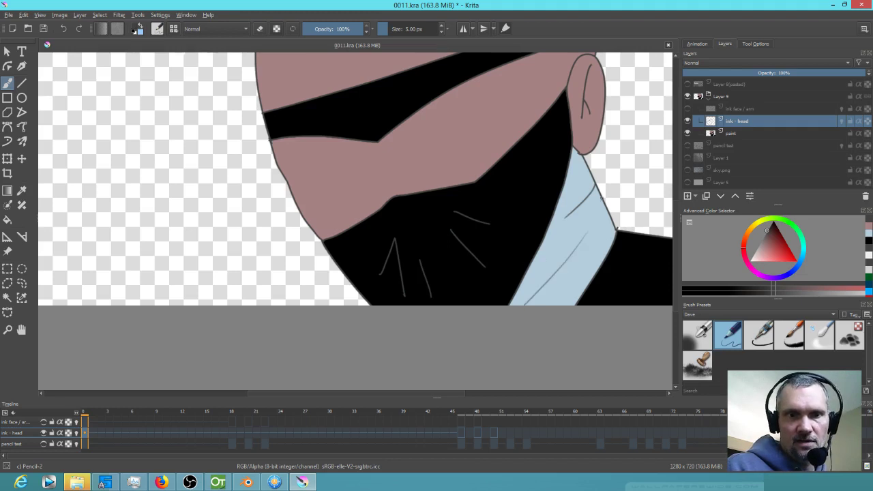
{"action": "key", "text": "ctrl+z"}
{"action": "left_click_drag", "start_coordinate": [593, 185], "coordinate": [544, 295]}
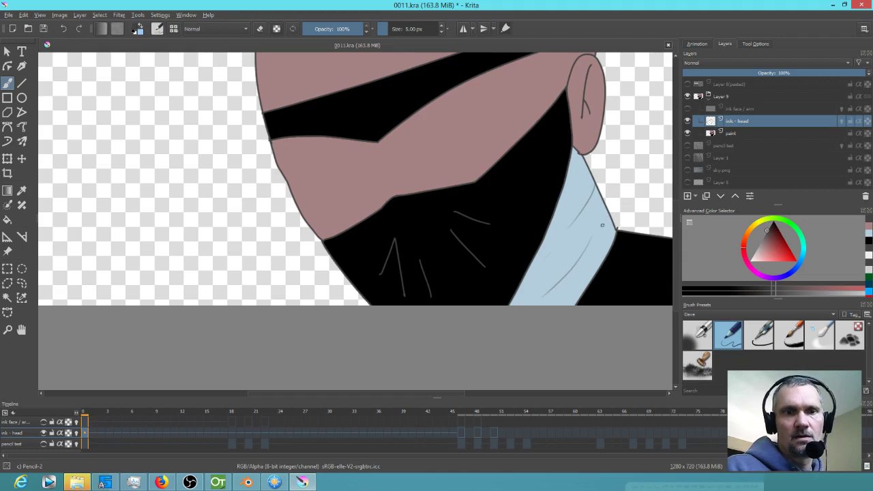
{"action": "left_click_drag", "start_coordinate": [576, 251], "coordinate": [544, 302]}
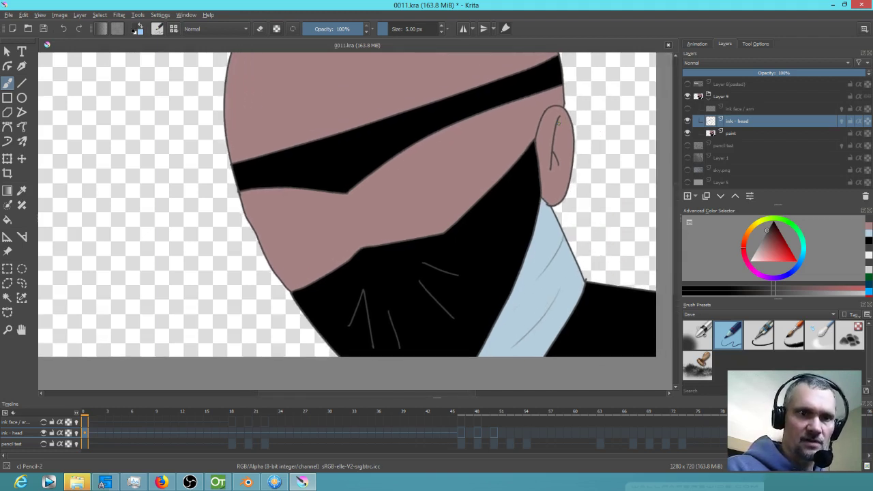
{"action": "mouse_move", "coordinate": [592, 222]}
{"action": "left_mouse_down"}
{"action": "mouse_move", "coordinate": [593, 177]}
{"action": "mouse_move", "coordinate": [621, 185]}
{"action": "left_mouse_up"}
{"action": "mouse_move", "coordinate": [539, 203]}
{"action": "left_mouse_down"}
{"action": "mouse_move", "coordinate": [527, 257]}
{"action": "mouse_move", "coordinate": [478, 298]}
{"action": "mouse_move", "coordinate": [454, 335]}
{"action": "mouse_move", "coordinate": [479, 285]}
{"action": "left_mouse_up"}
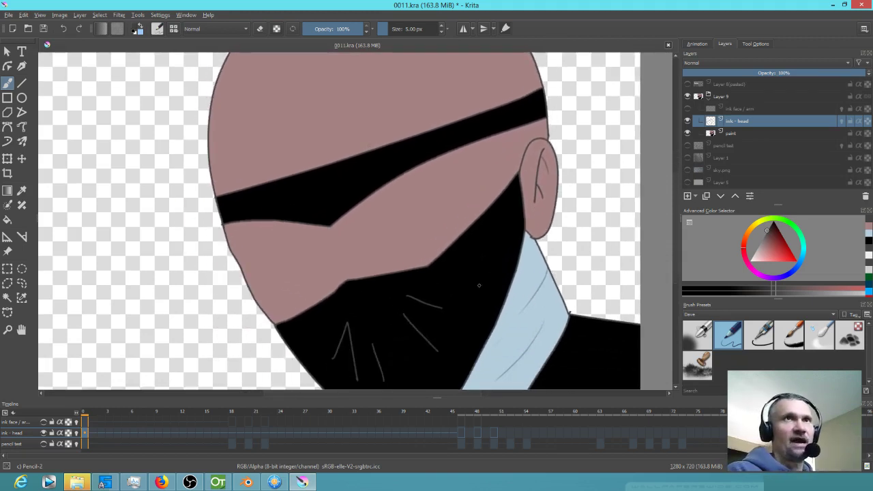